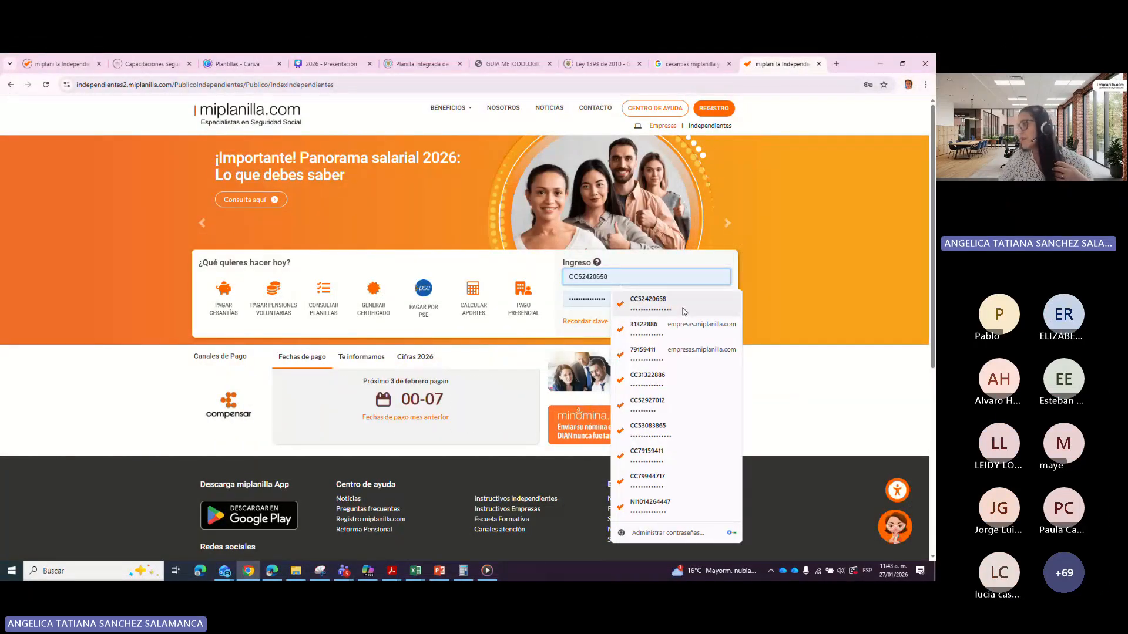
Step: Fill the sign-in form with one of the saved user and password pairs
left_click(648, 429)
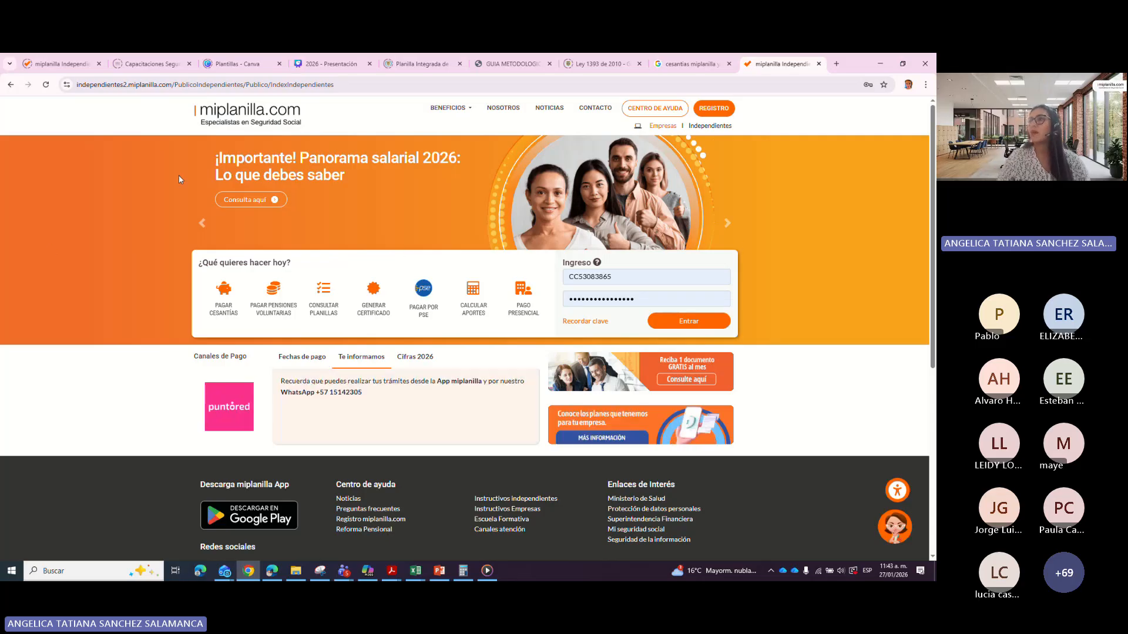
left_click(339, 86)
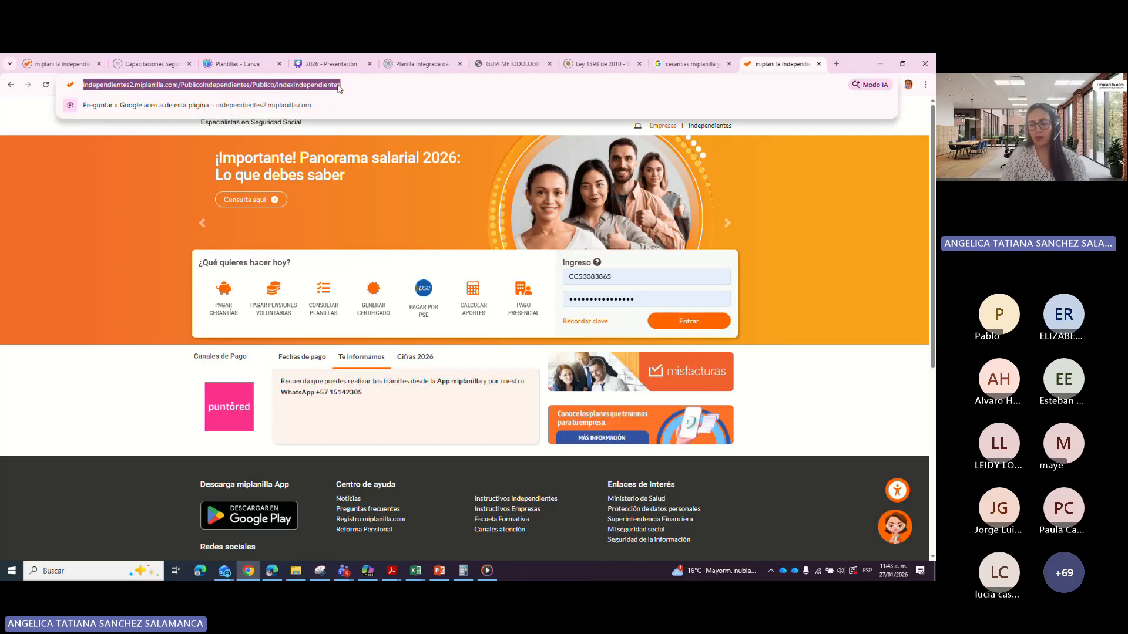
type("www.mi")
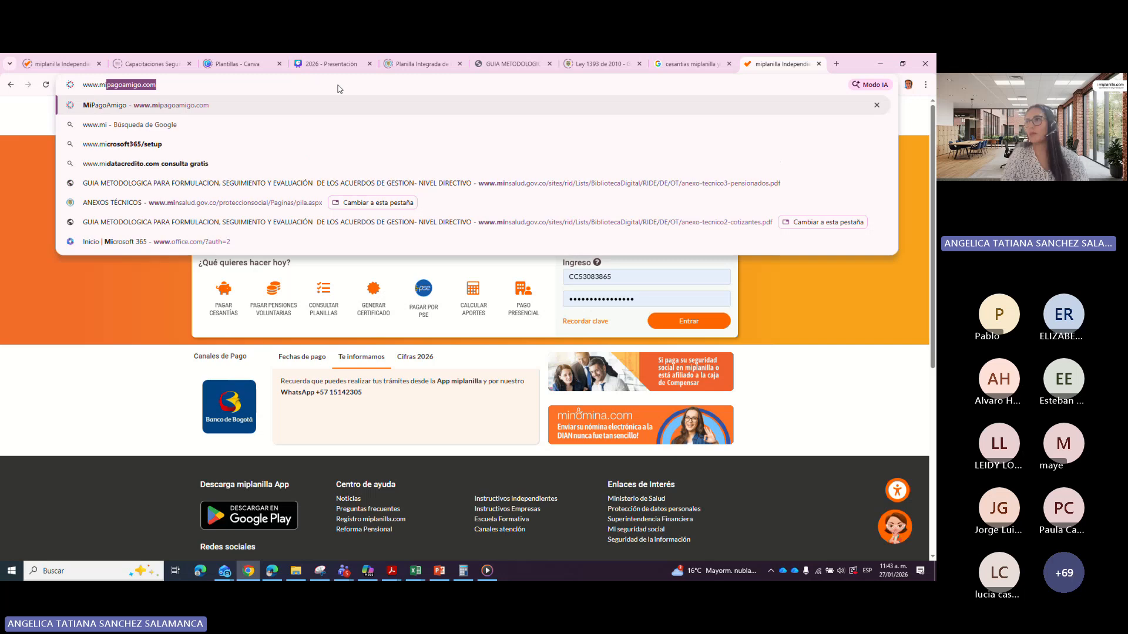
type("planill")
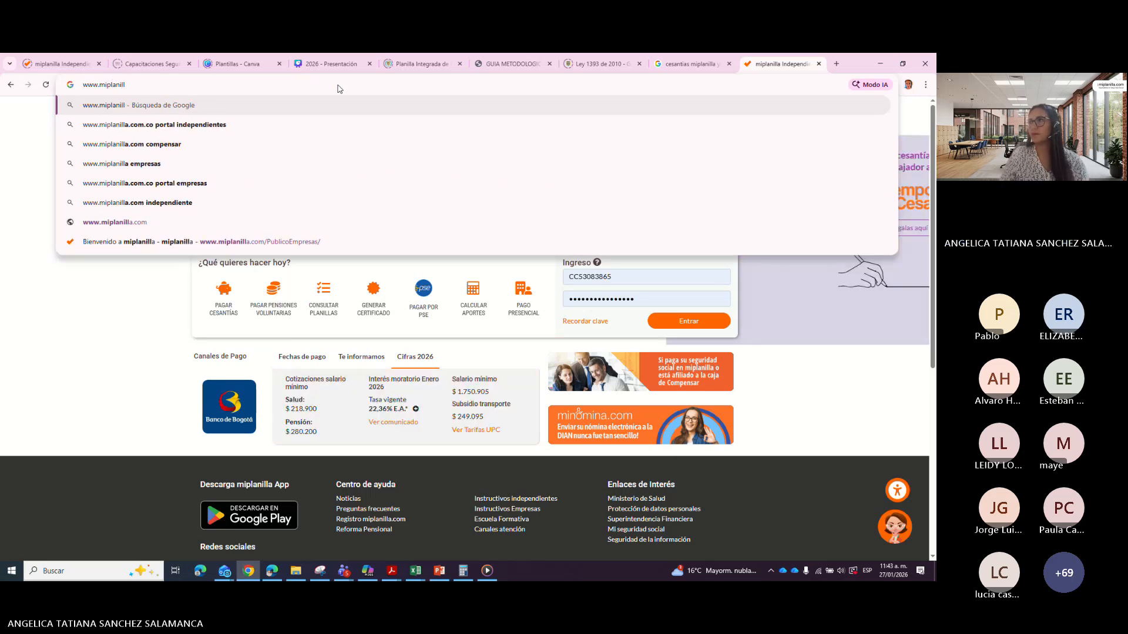
key("Down")
key("BackSpace")
key("BackSpace")
key("BackSpace")
key("BackSpace")
key("BackSpace")
key("BackSpace")
key("BackSpace")
key("BackSpace")
key("BackSpace")
key("BackSpace")
key("BackSpace")
key("BackSpace")
key("BackSpace")
key("BackSpace")
key("BackSpace")
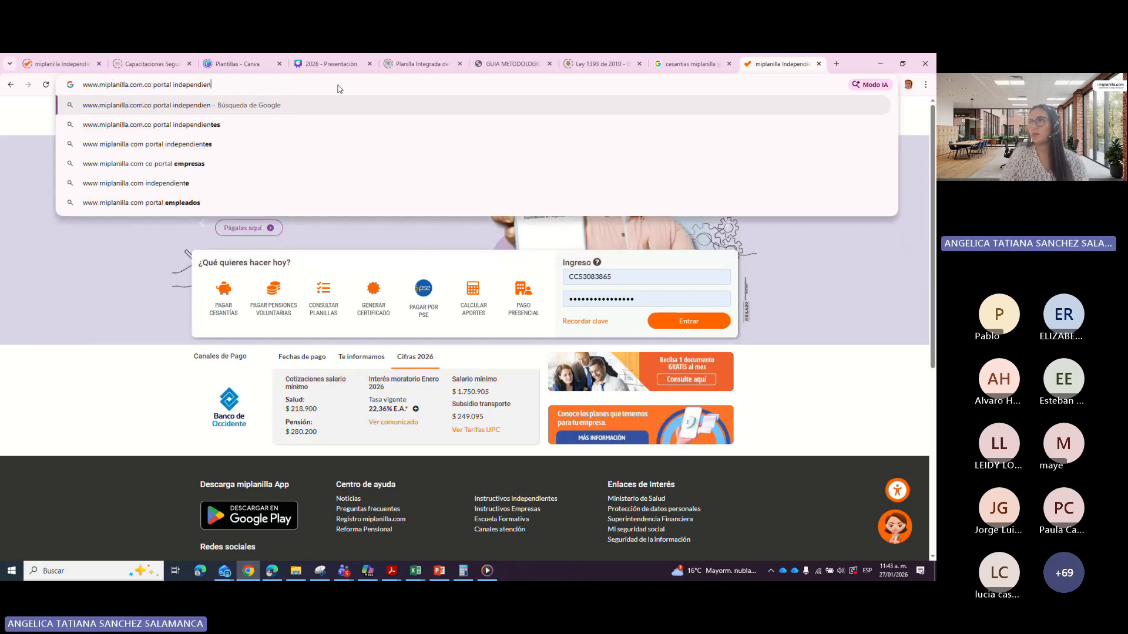
key("BackSpace")
key("BackSpace")
key("BackSpace")
key("BackSpace")
key("BackSpace")
key("BackSpace")
key("BackSpace")
key("BackSpace")
key("BackSpace")
key("BackSpace")
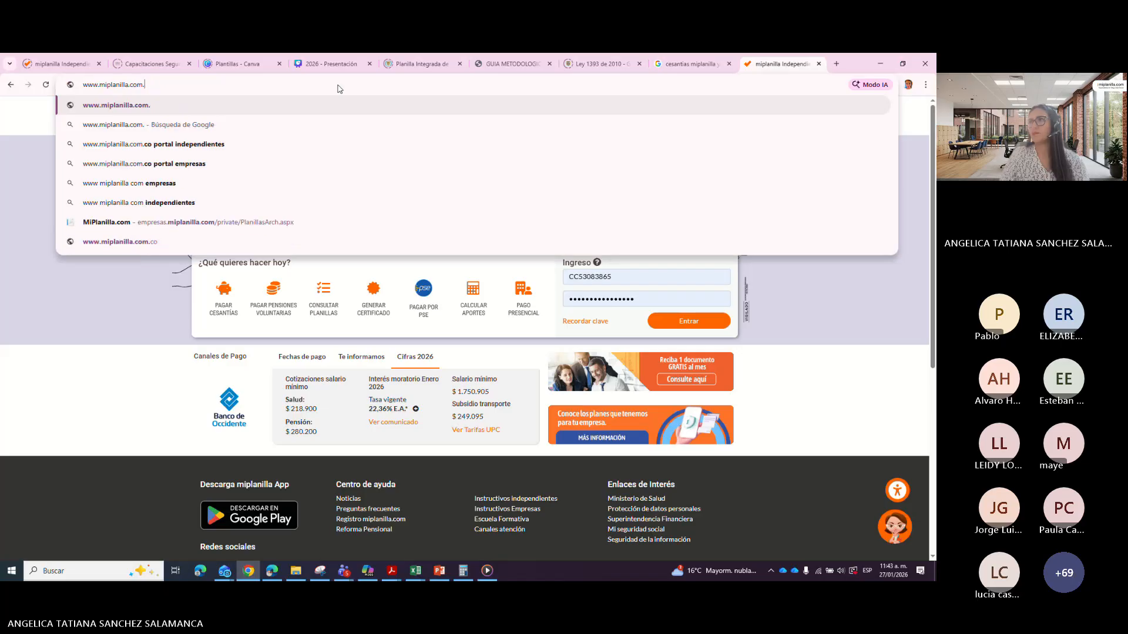
key("Return")
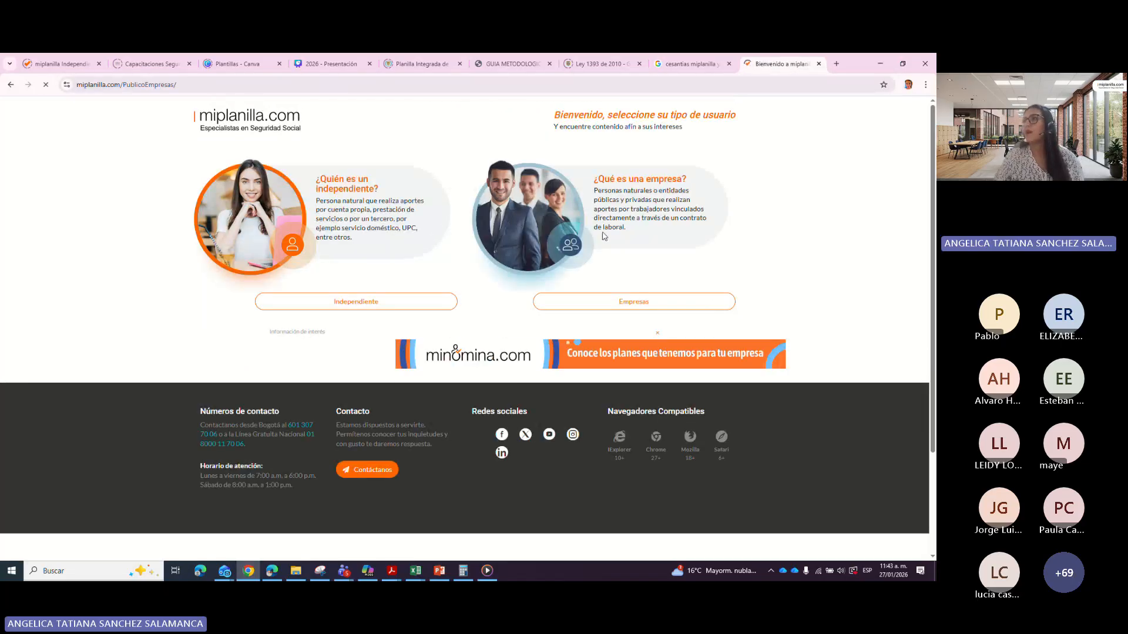
Step: Enter the portal for the Independiente user type and dismiss the Temporada de cesantías announcement
left_click(361, 300)
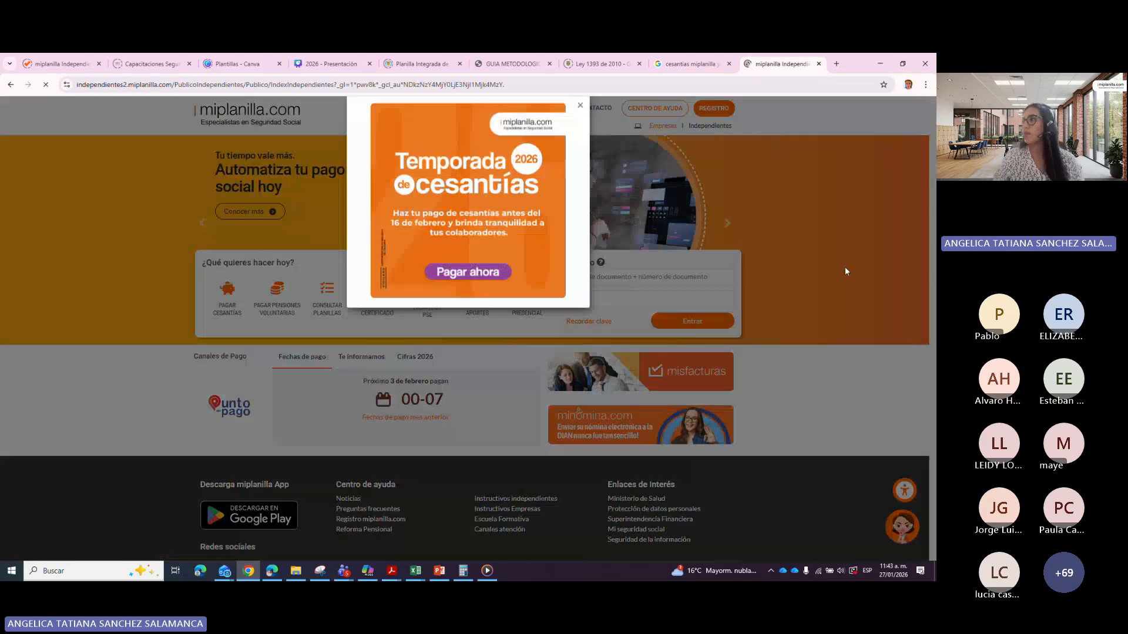
left_click(580, 123)
key("ctrl+plus")
key("ctrl+plus")
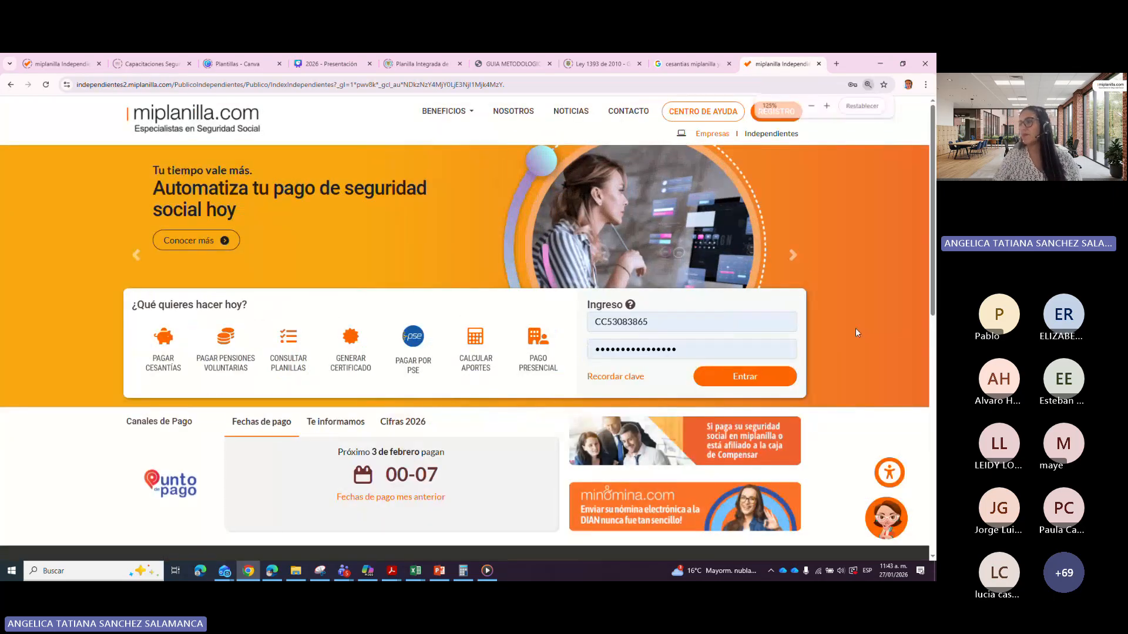
left_click(591, 319)
left_click_drag(621, 350, 681, 352)
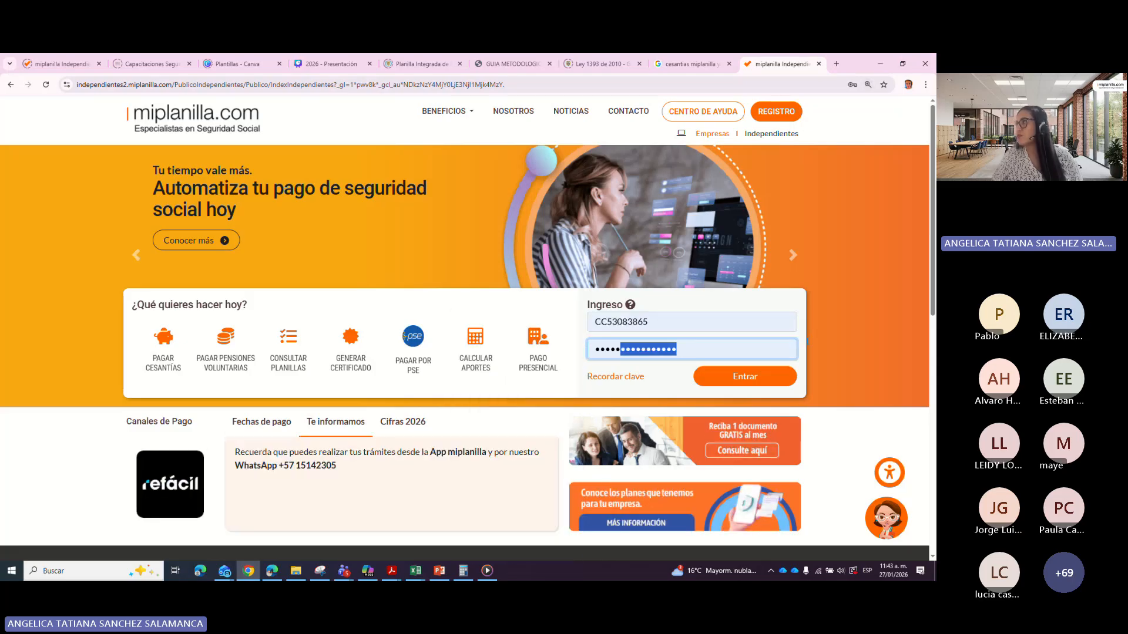
left_click(876, 273)
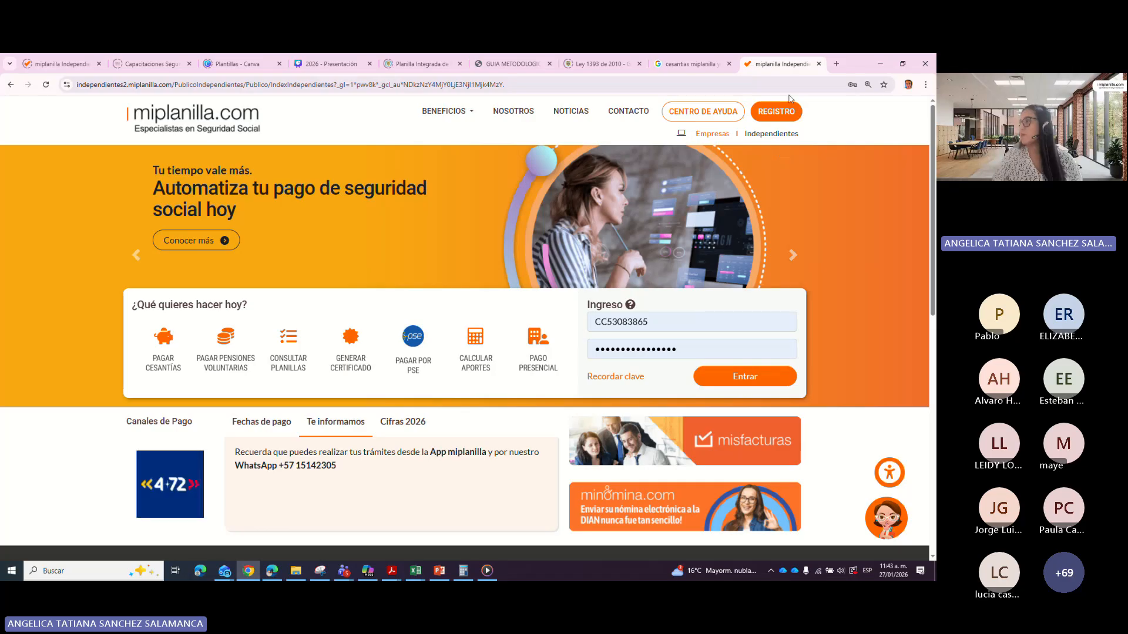
Step: View the registration form for independent users, return to the portal's home page and dismiss the announcement
key("ctrl+plus")
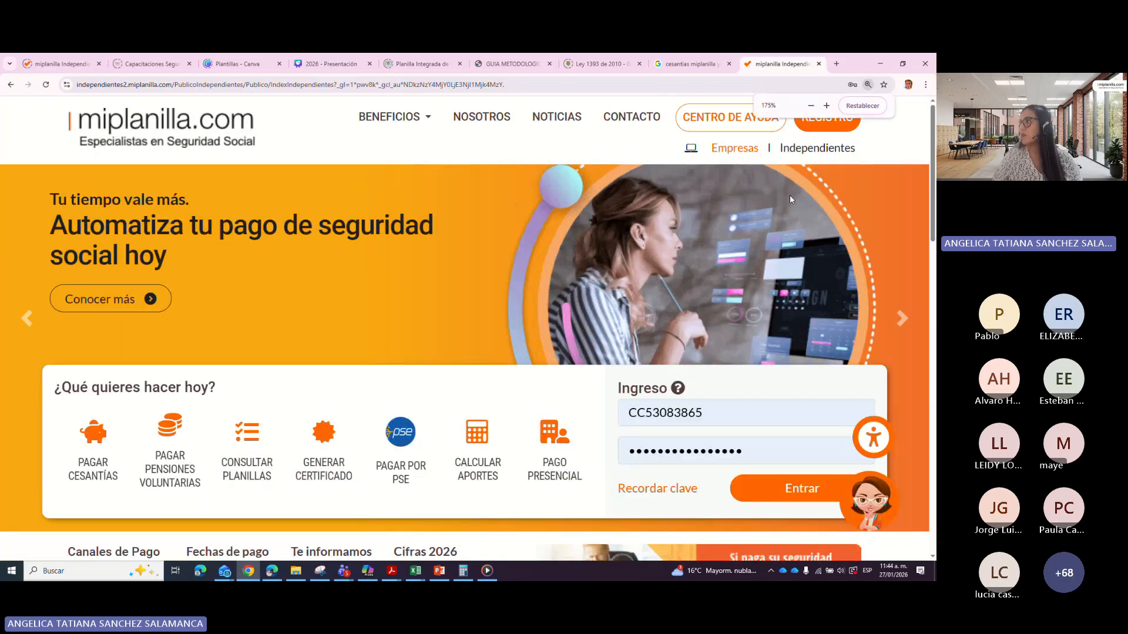
key("ctrl+minus")
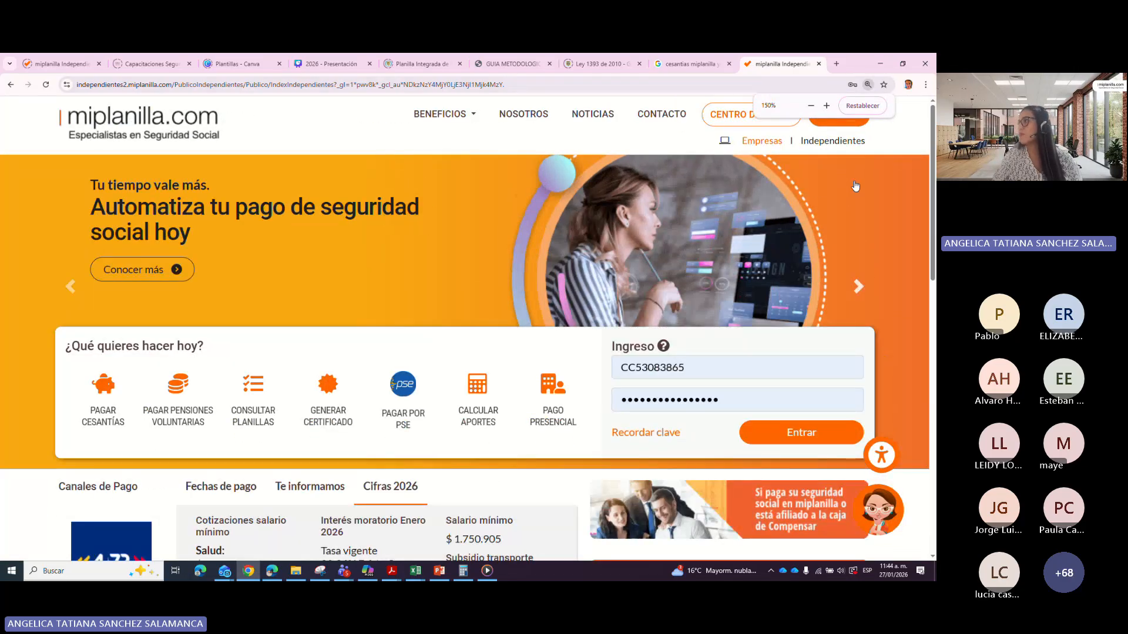
left_click(852, 121)
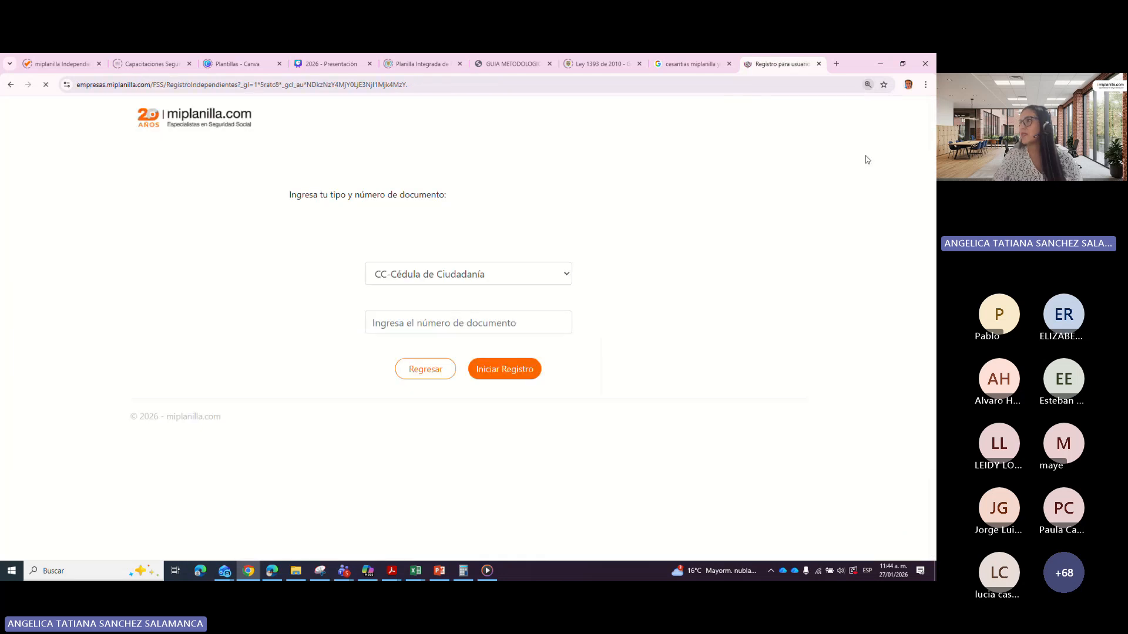
left_click(386, 324)
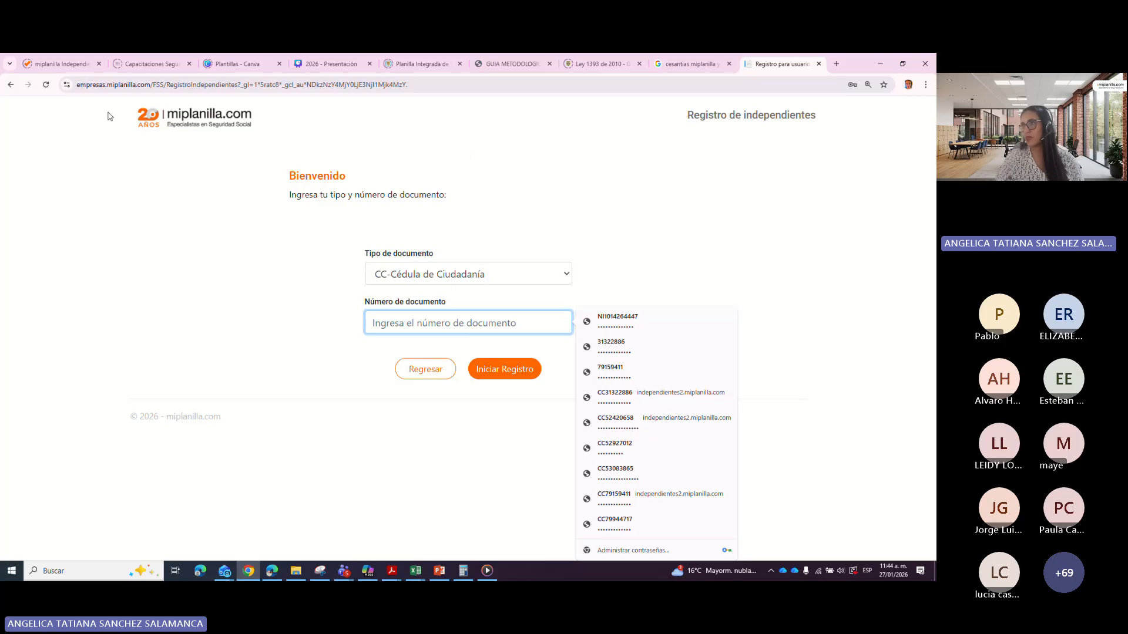
left_click(11, 85)
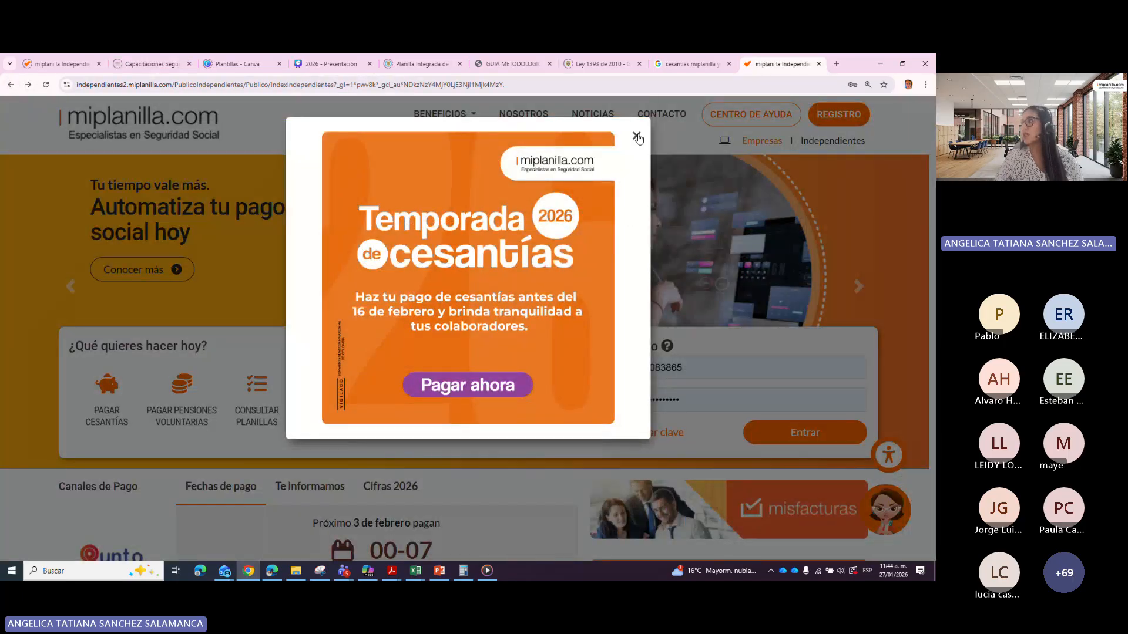
left_click(639, 139)
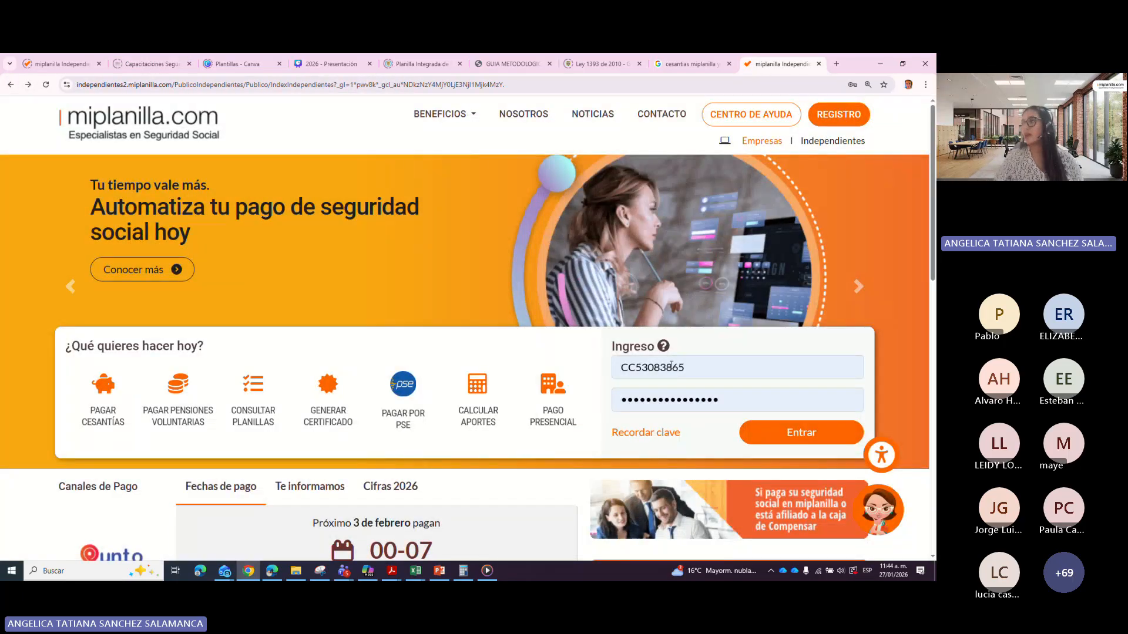
Step: Sign in to the independents portal with the credentials already filled in
left_click(672, 368)
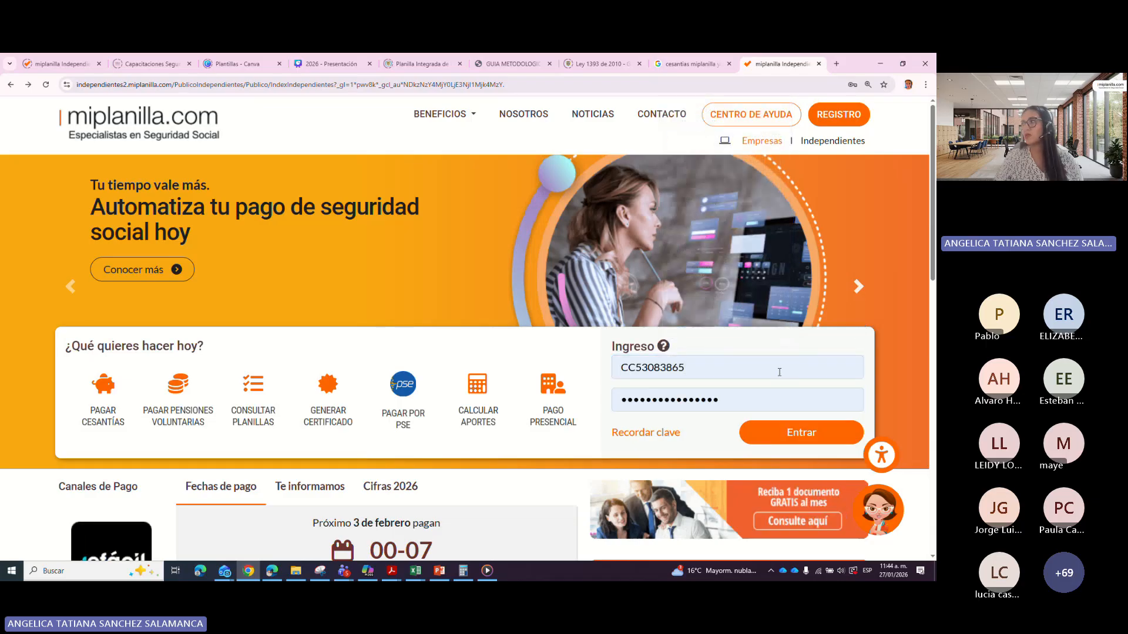
left_click(818, 432)
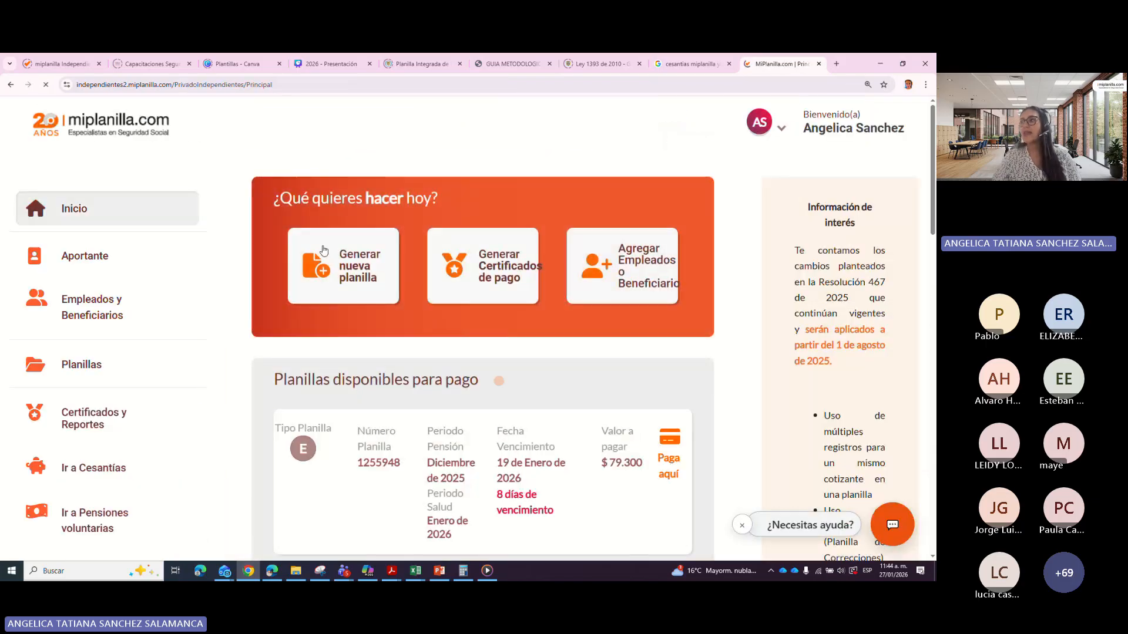
Step: Go to the Cesantías management and payment portal, agreeing to be redirected there
scroll(287, 318, "down", 3)
scroll(280, 323, "down", 13)
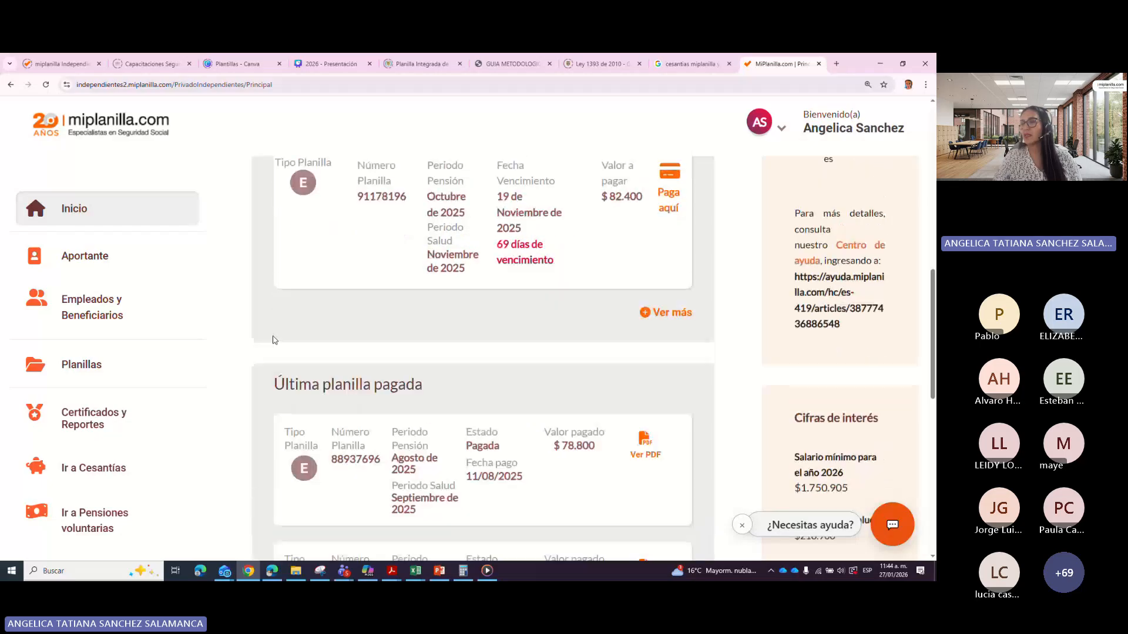
scroll(244, 358, "down", 4)
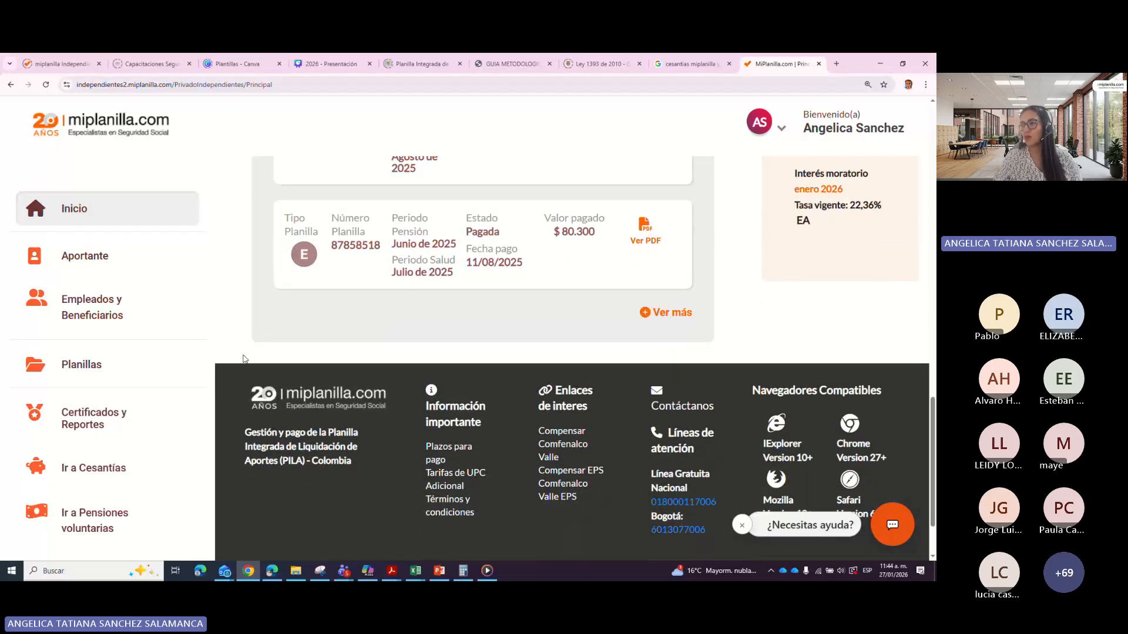
scroll(245, 359, "down", 2)
scroll(88, 364, "down", 2)
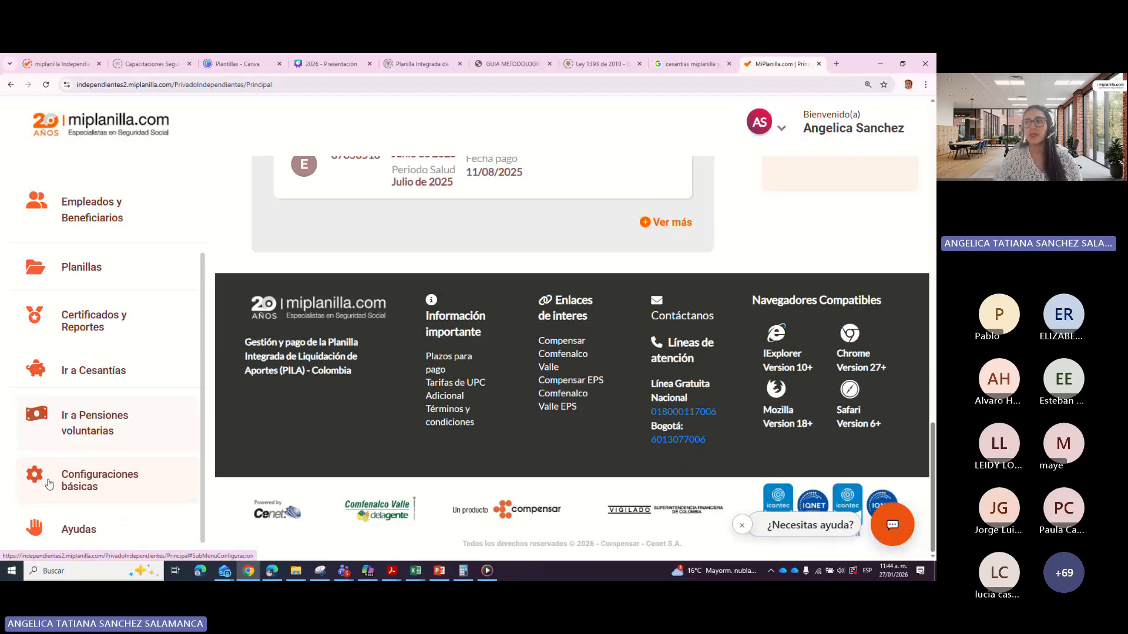
left_click(91, 370)
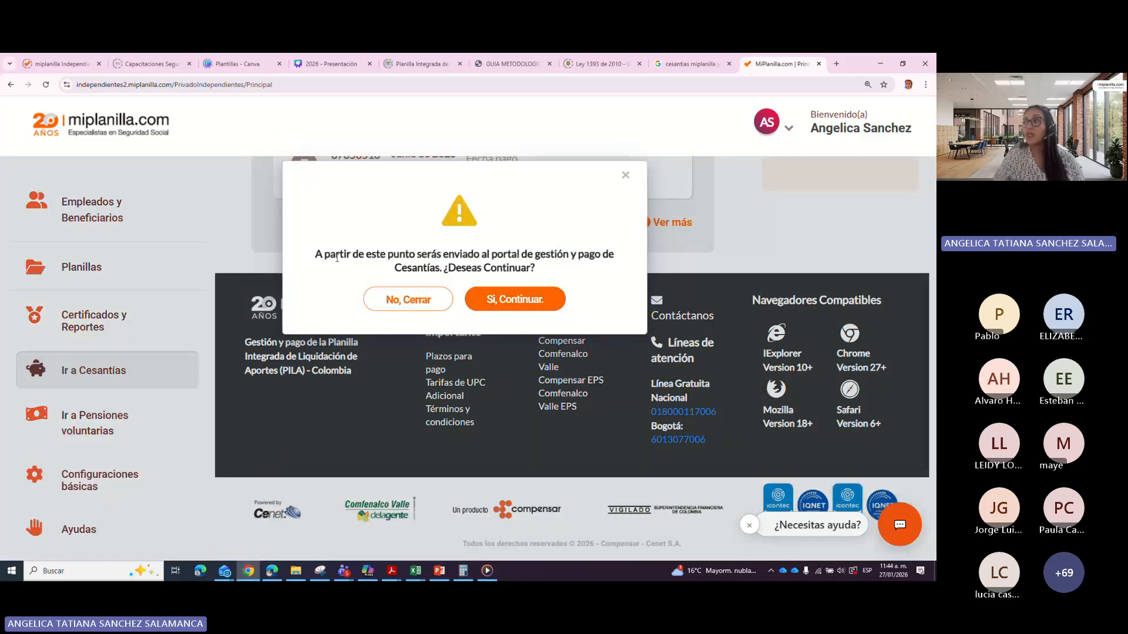
left_click_drag(339, 254, 517, 294)
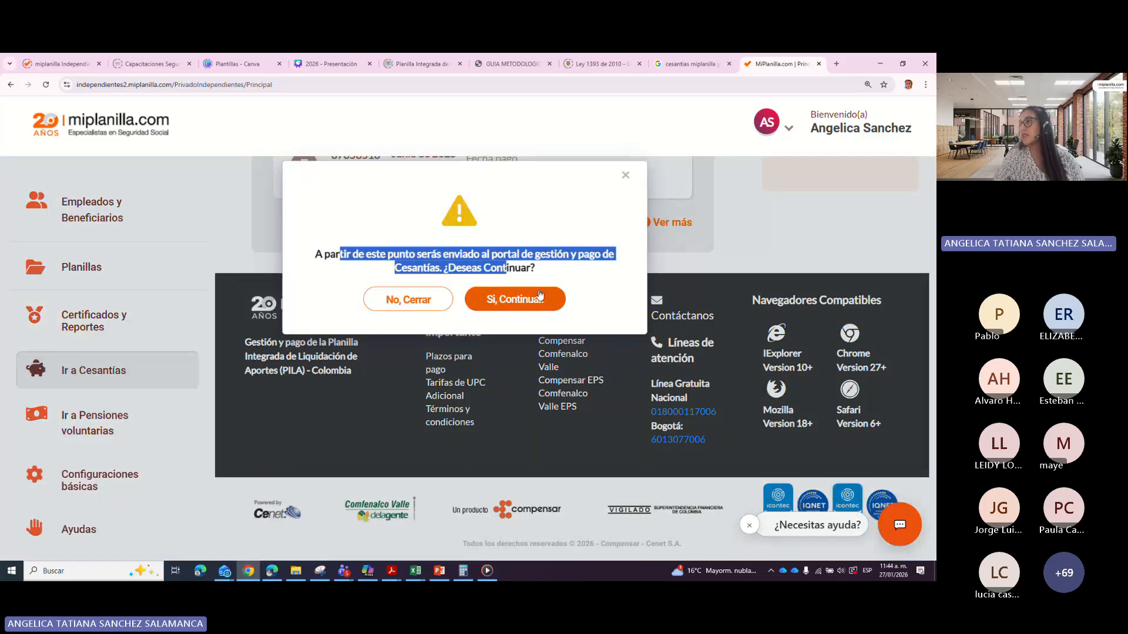
left_click(532, 296)
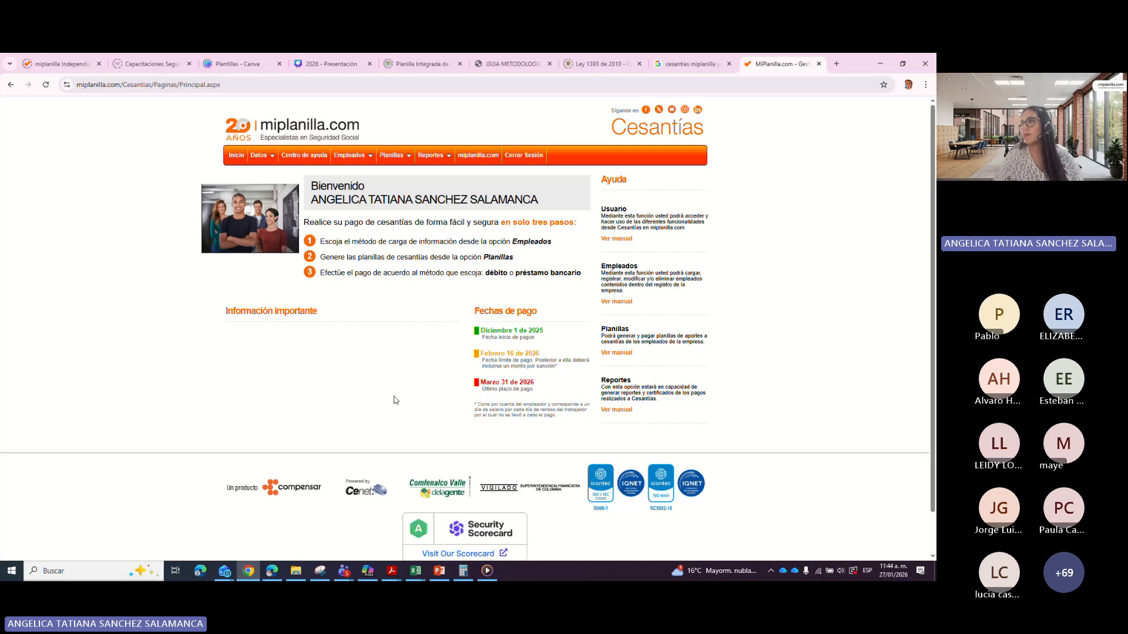
Step: Delete both employees from the Cesantías employee list and confirm the deletion
scroll(339, 350, "up", 3)
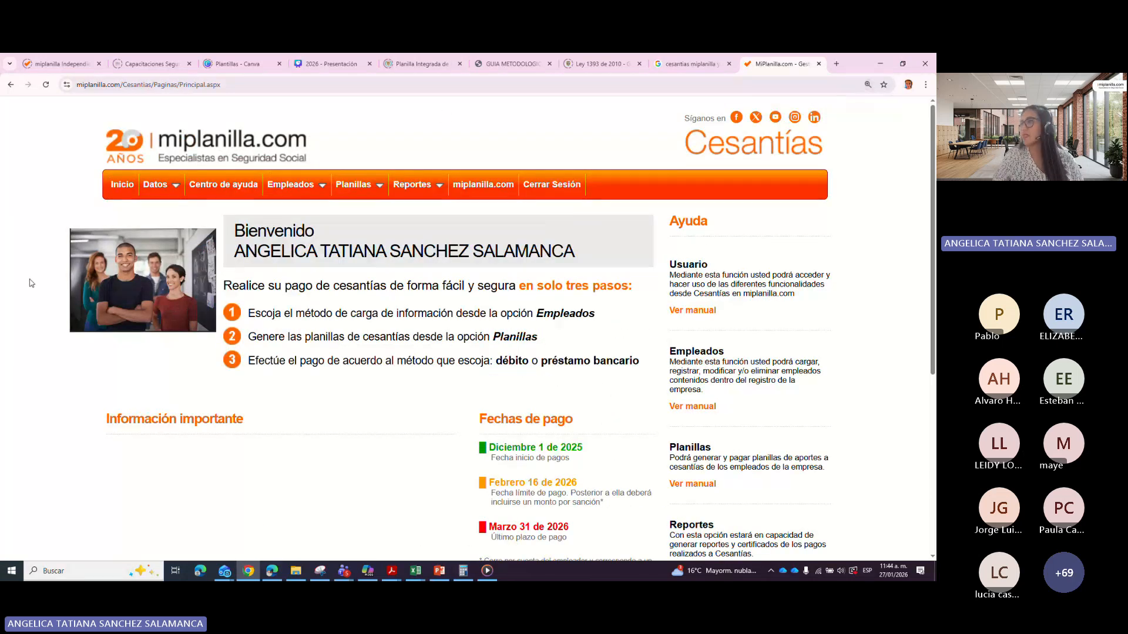
left_click(322, 187)
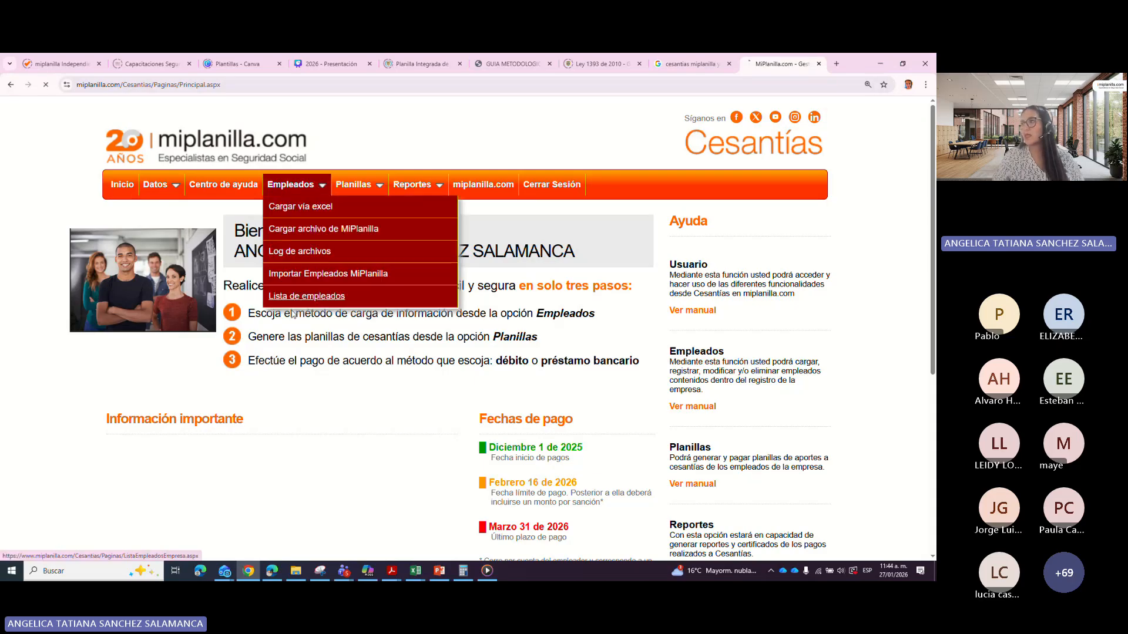
left_click(299, 296)
left_click(283, 327)
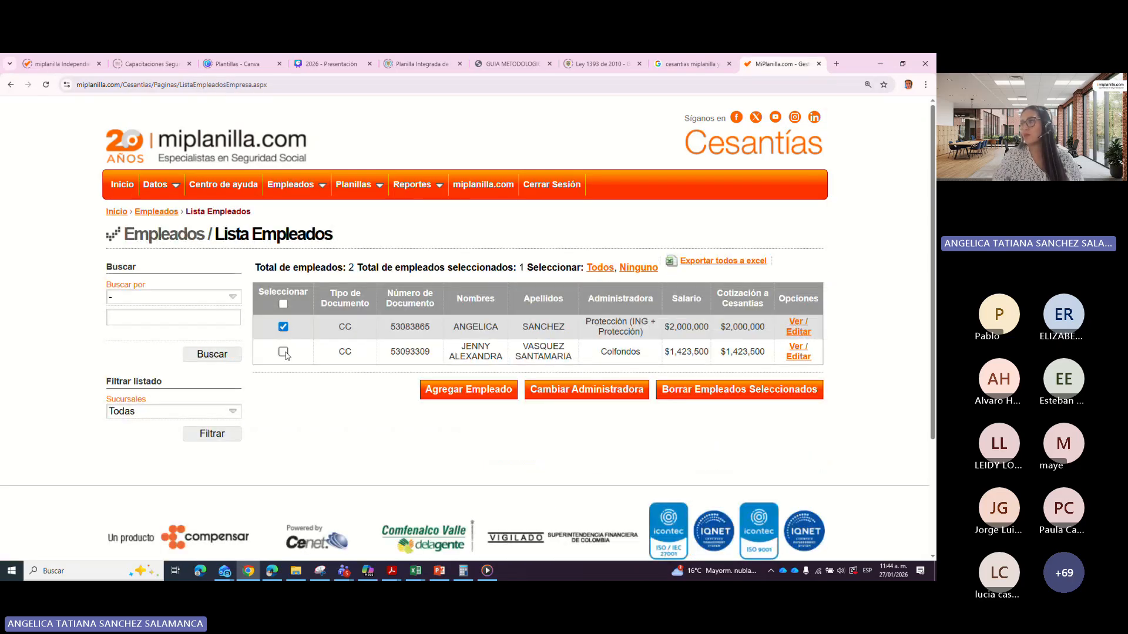
left_click(283, 351)
left_click(706, 390)
left_click(579, 368)
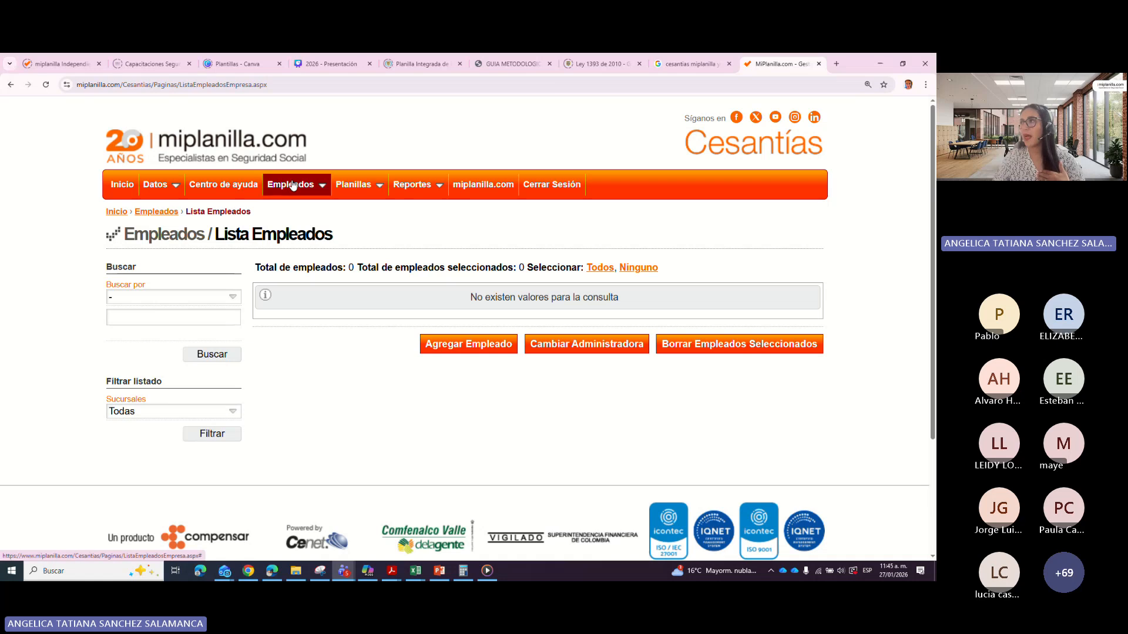
Step: Reload the employee list and open the form for adding an employee
mouse_move(292, 186)
left_click(312, 300)
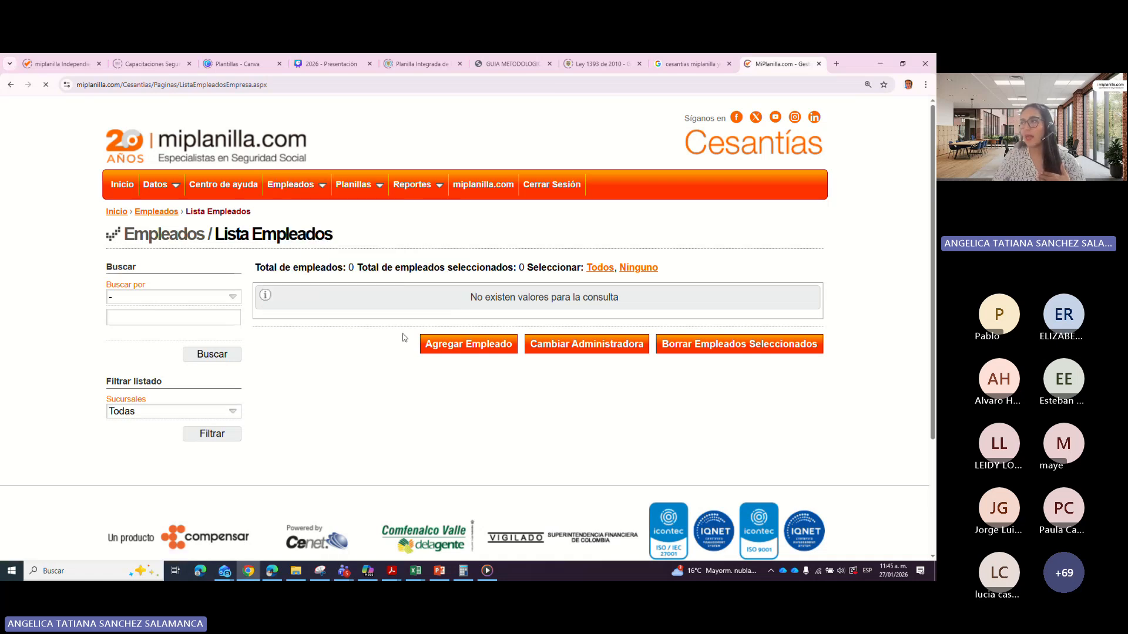
left_click(480, 351)
scroll(594, 380, "down", 3)
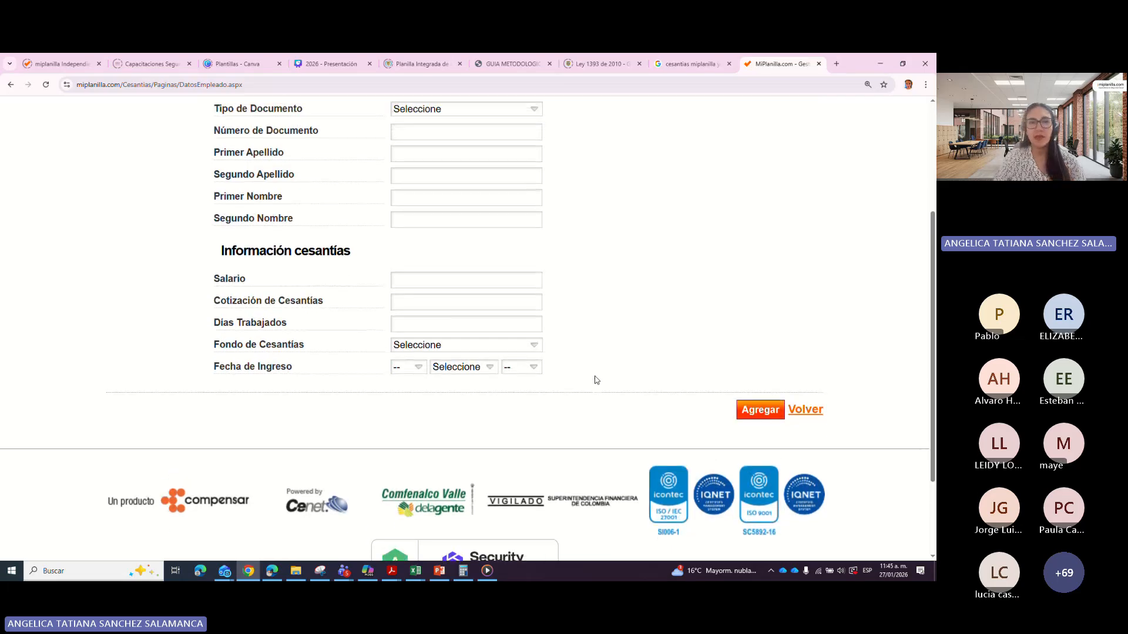
scroll(594, 380, "up", 2)
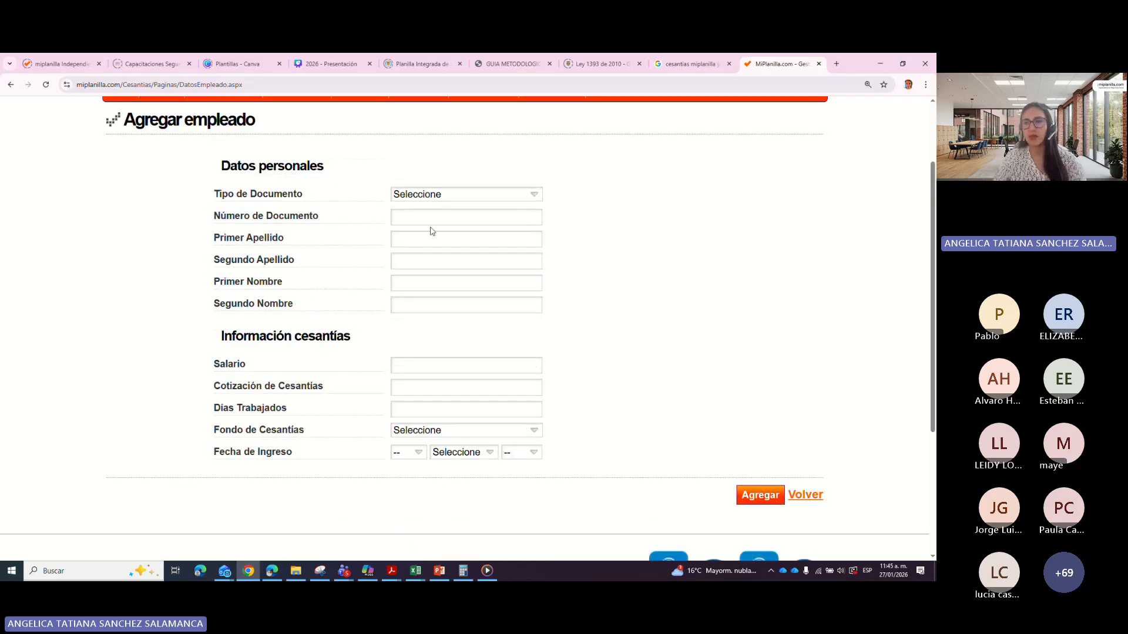
Step: Set the new employee's document type to Cédula de Ciudadanía and enter the document number
left_click(439, 198)
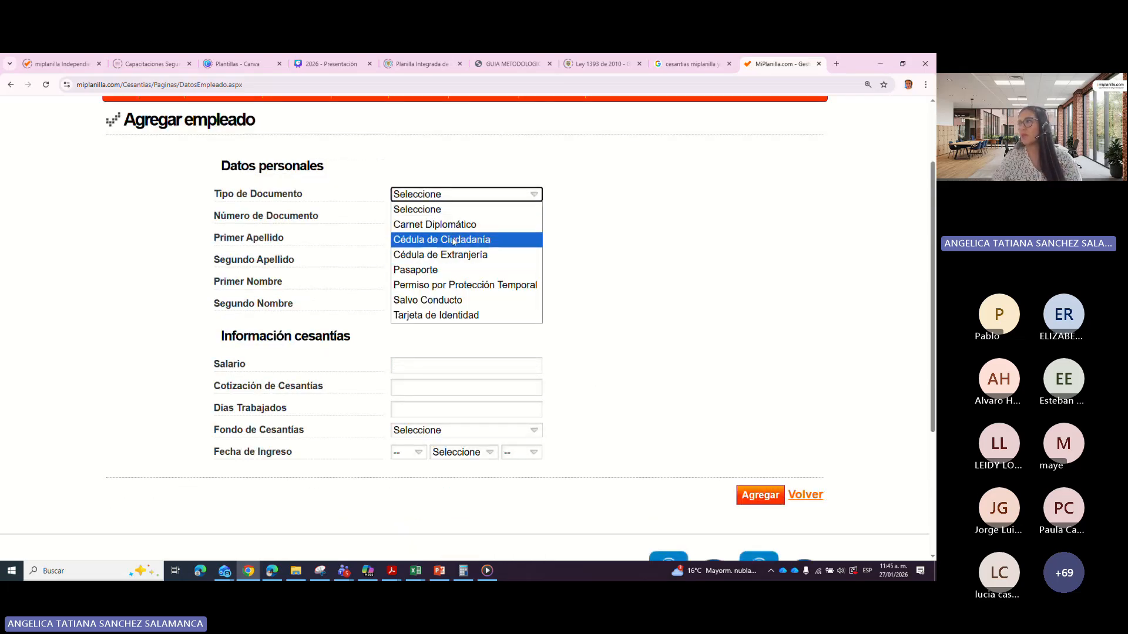
left_click(454, 240)
left_click(444, 218)
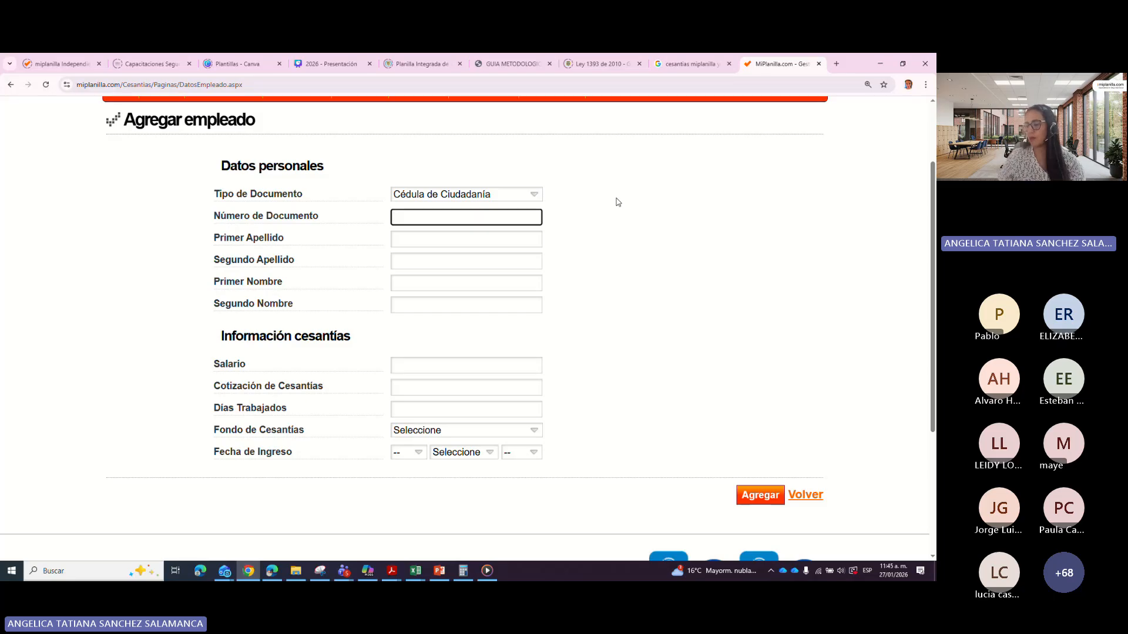
type("00")
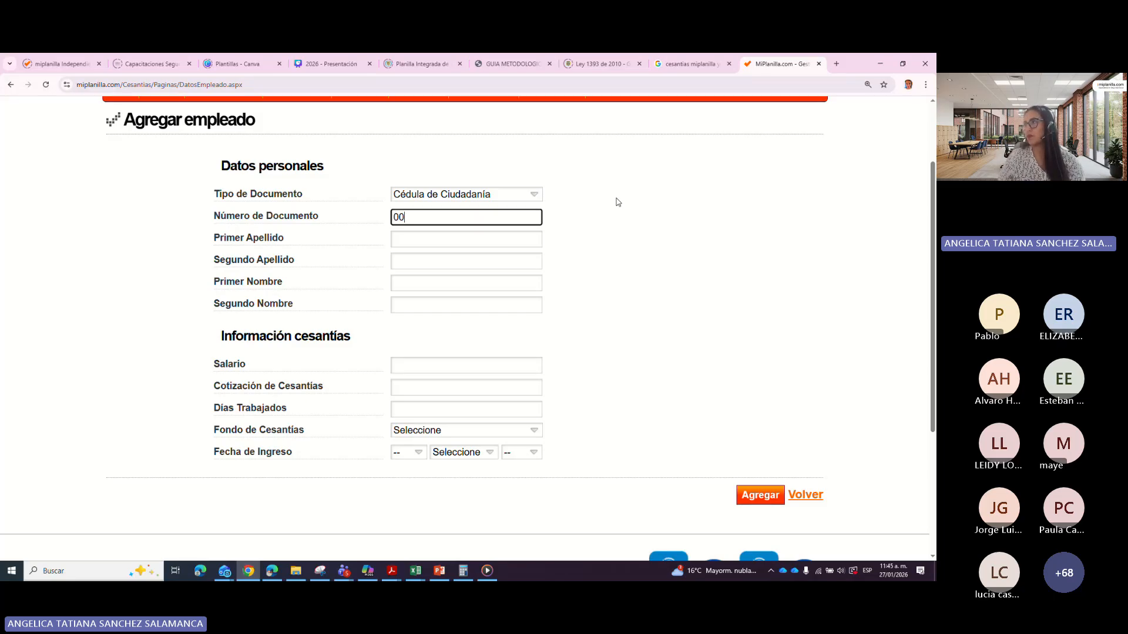
type("0000")
Step: Fill in APELLIDO 1 and APELLIDO 2 as the employee's surnames and NOMBRE as the first name
left_click(421, 235)
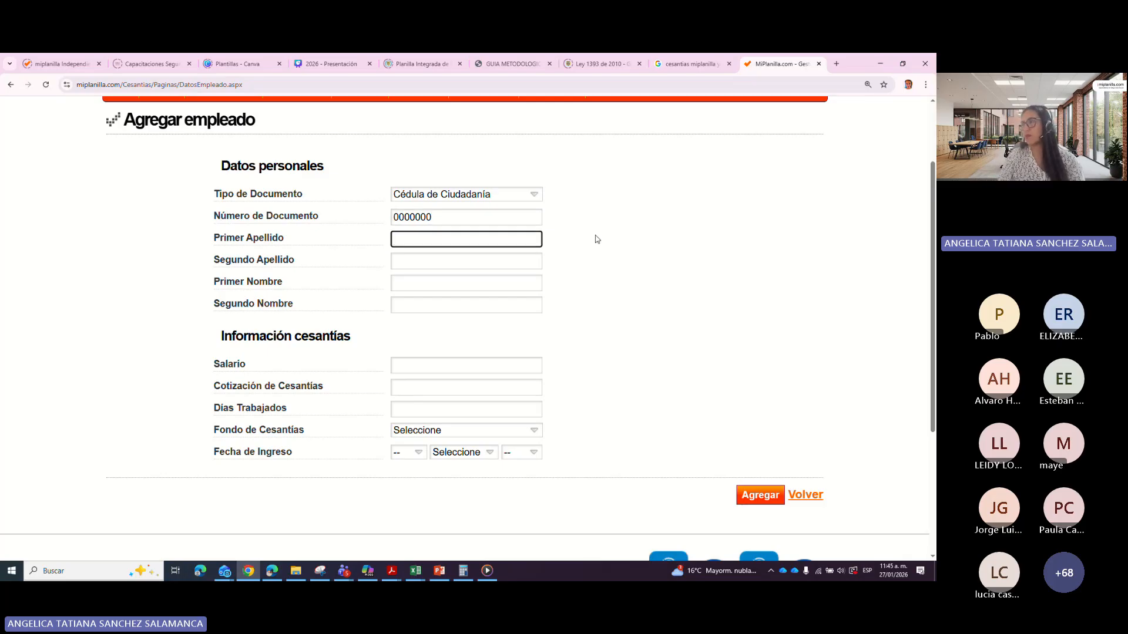
type("ape")
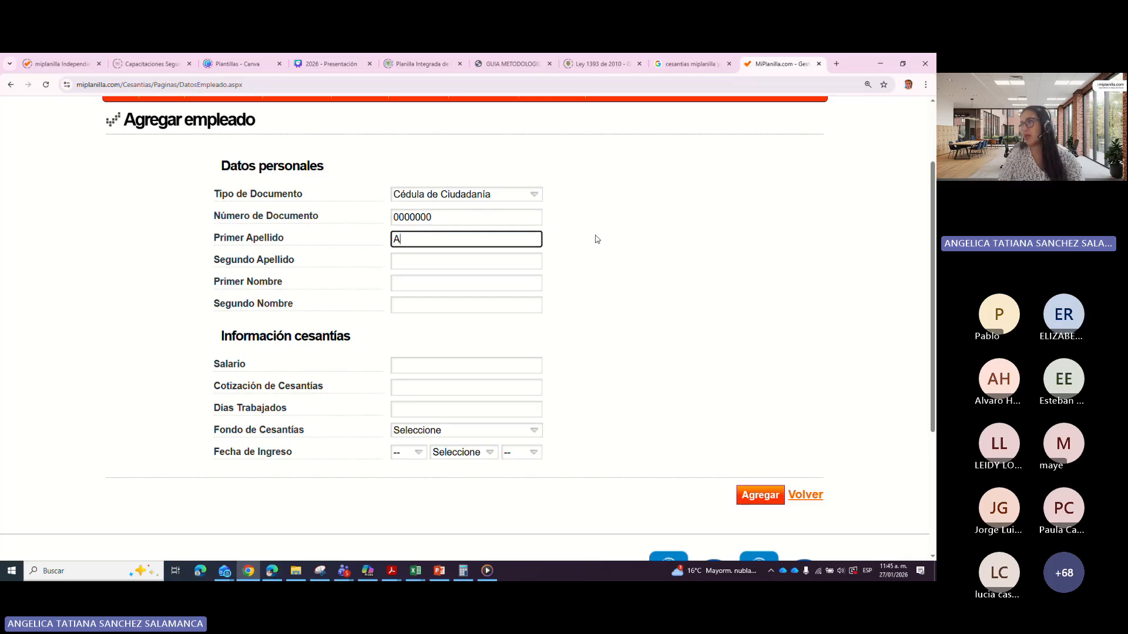
type("PELLIDO 1")
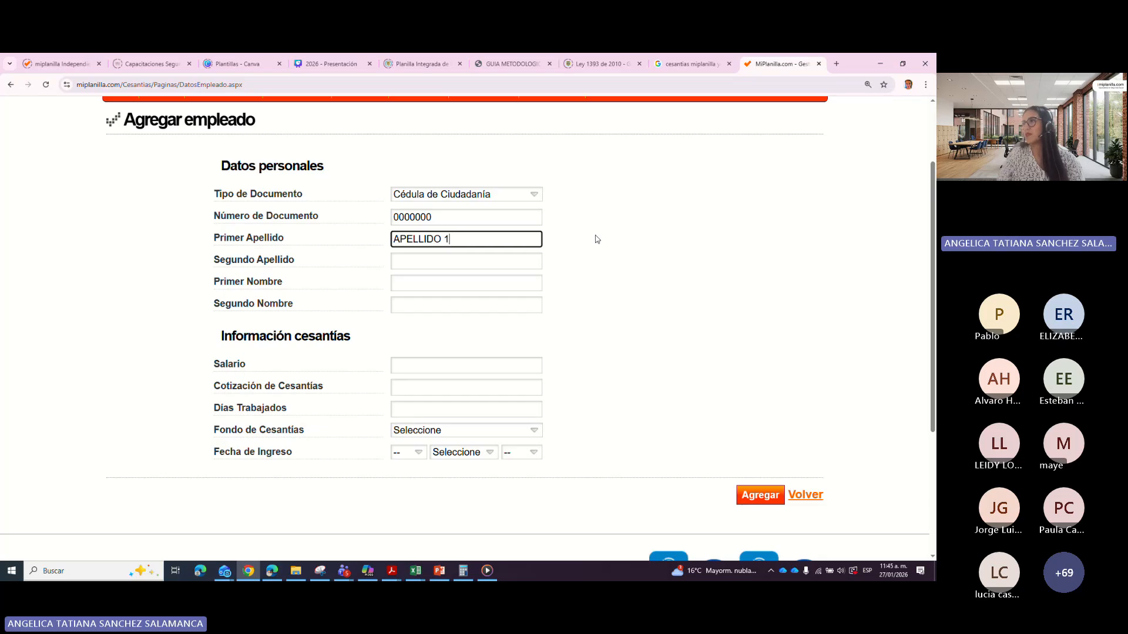
key("Tab")
type("APE")
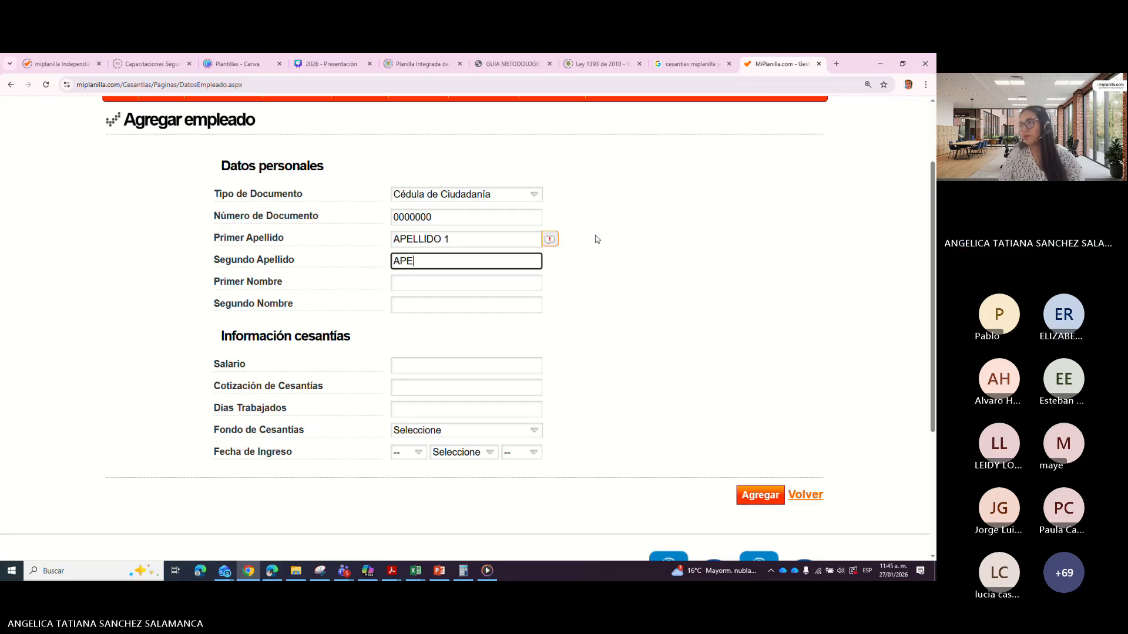
type("LLIDO 2")
key("Tab")
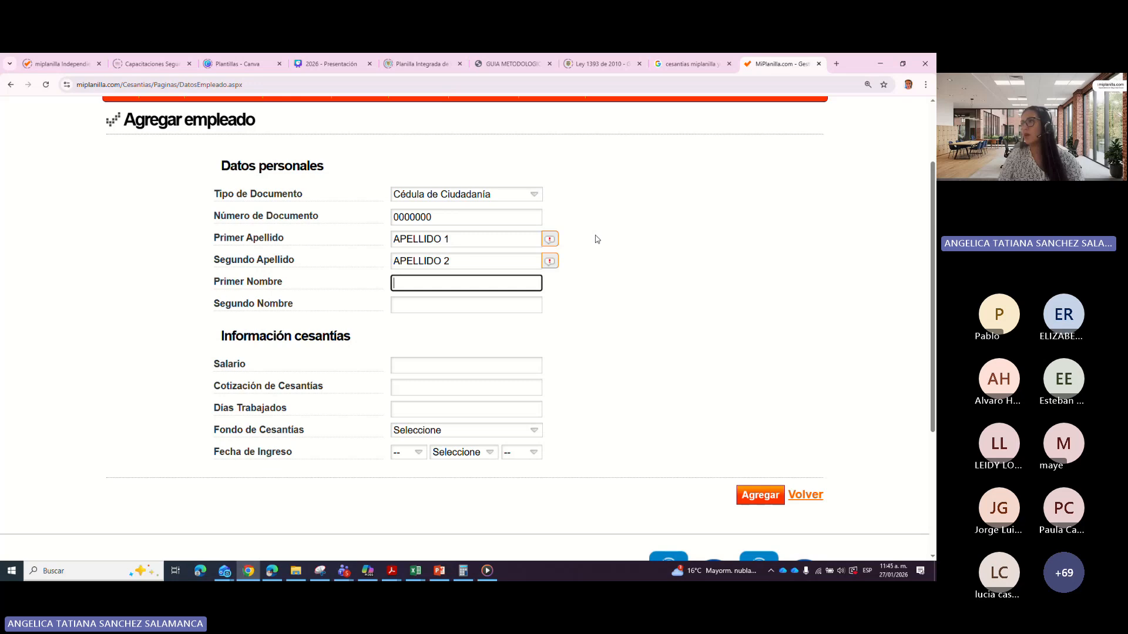
type("NOMBRE")
Step: Remove the digits from both surnames, shortening them to APELLID and APELLIDO
left_click(491, 234)
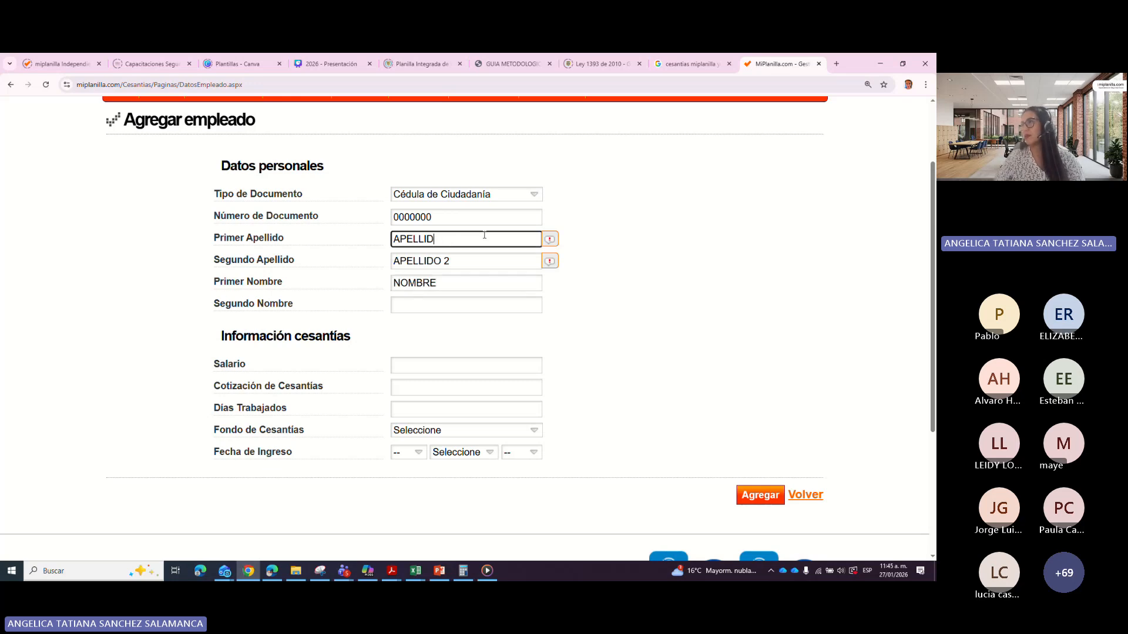
left_click(451, 262)
key("BackSpace")
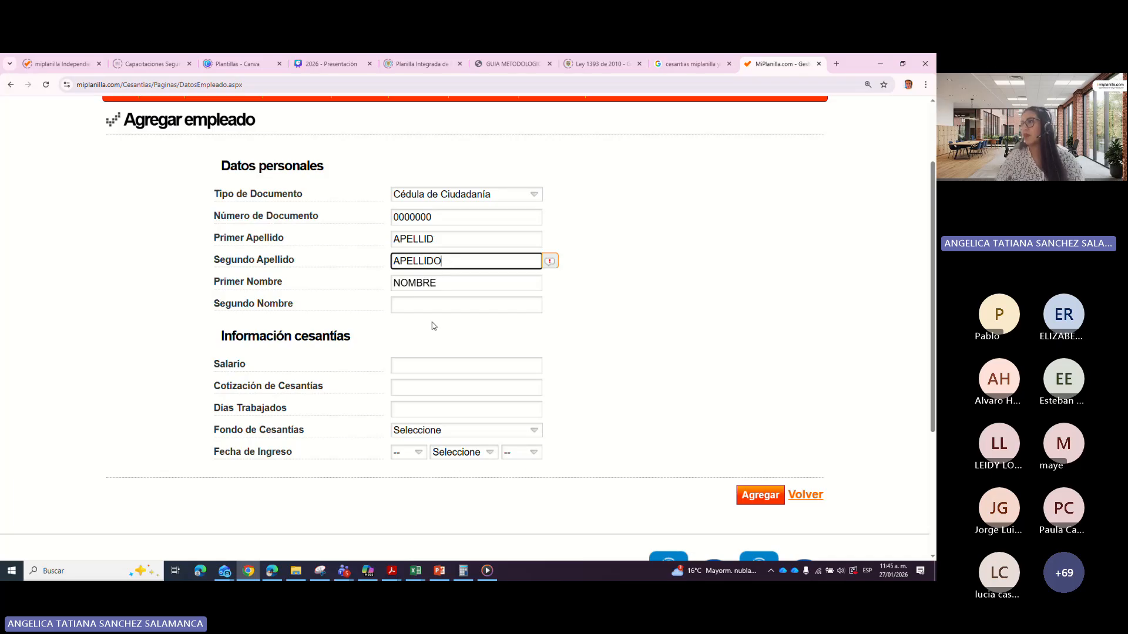
Step: Set the employee's first name to NOMBRE PRIMERO and the second name to NOMBRE SEGUNDO
left_click(455, 286)
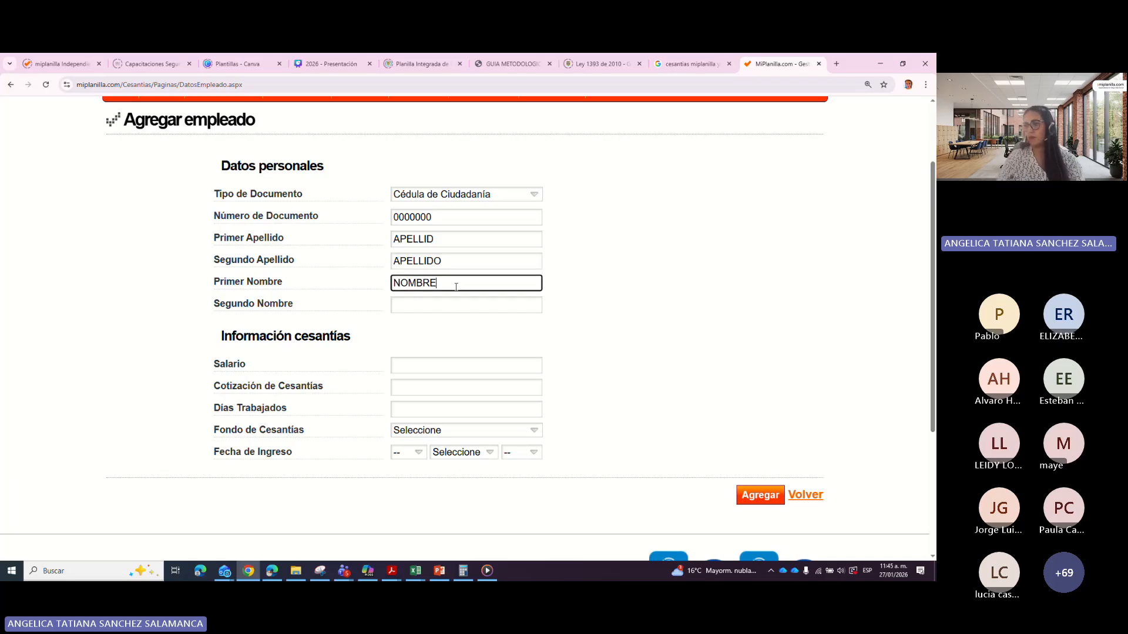
type("PRIMERO")
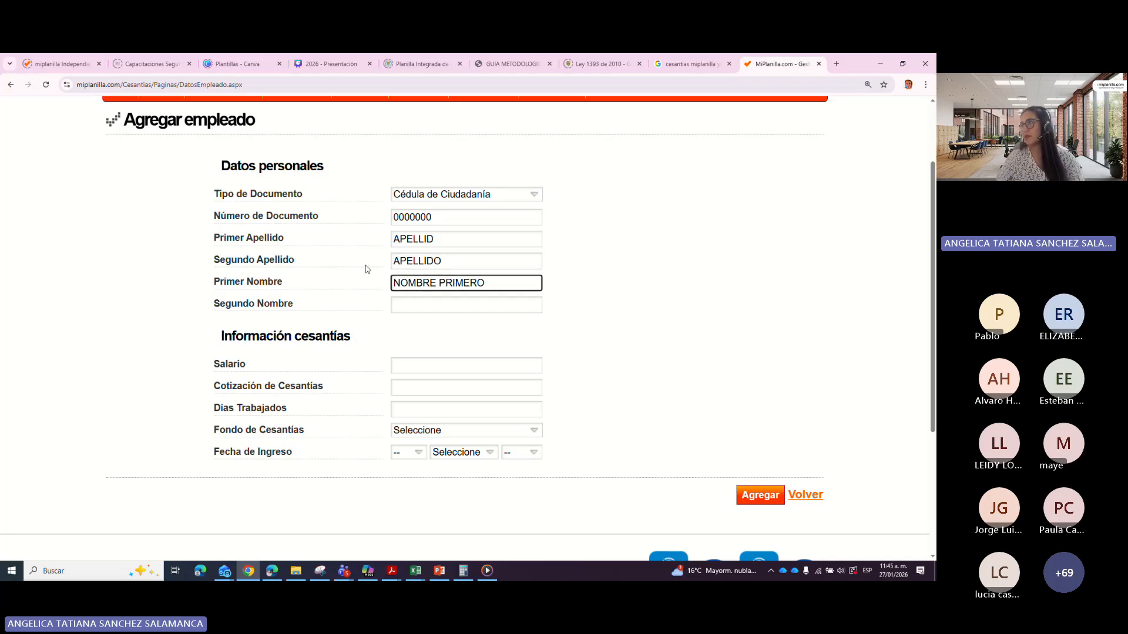
left_click(410, 303)
type("NOMBRE SEGUNDO")
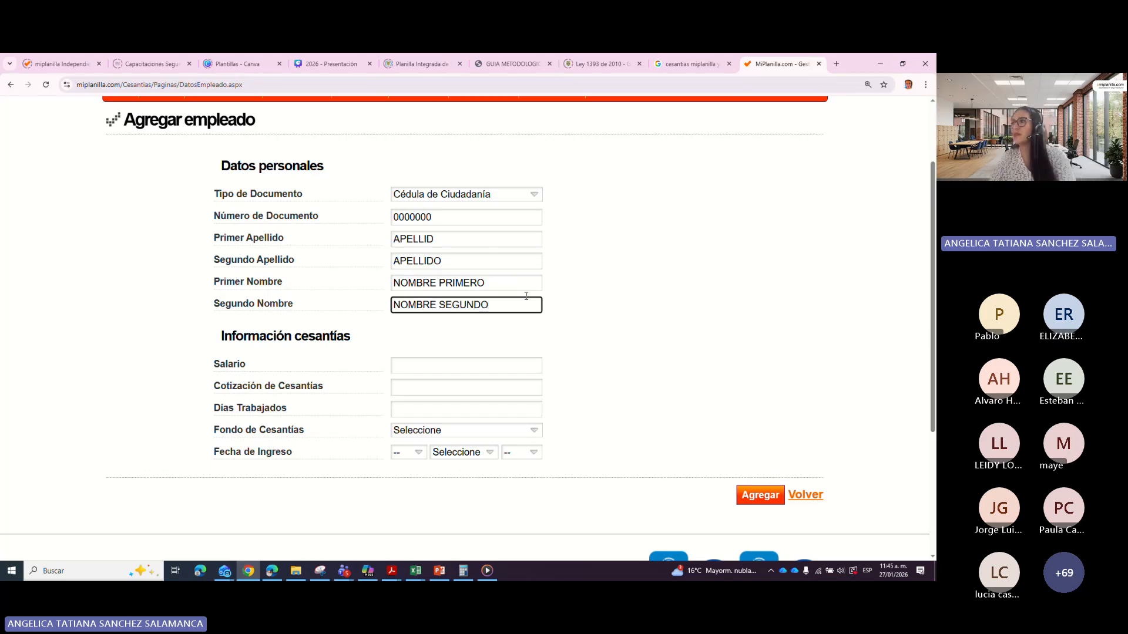
left_click_drag(455, 264, 388, 262)
left_click_drag(505, 306, 266, 308)
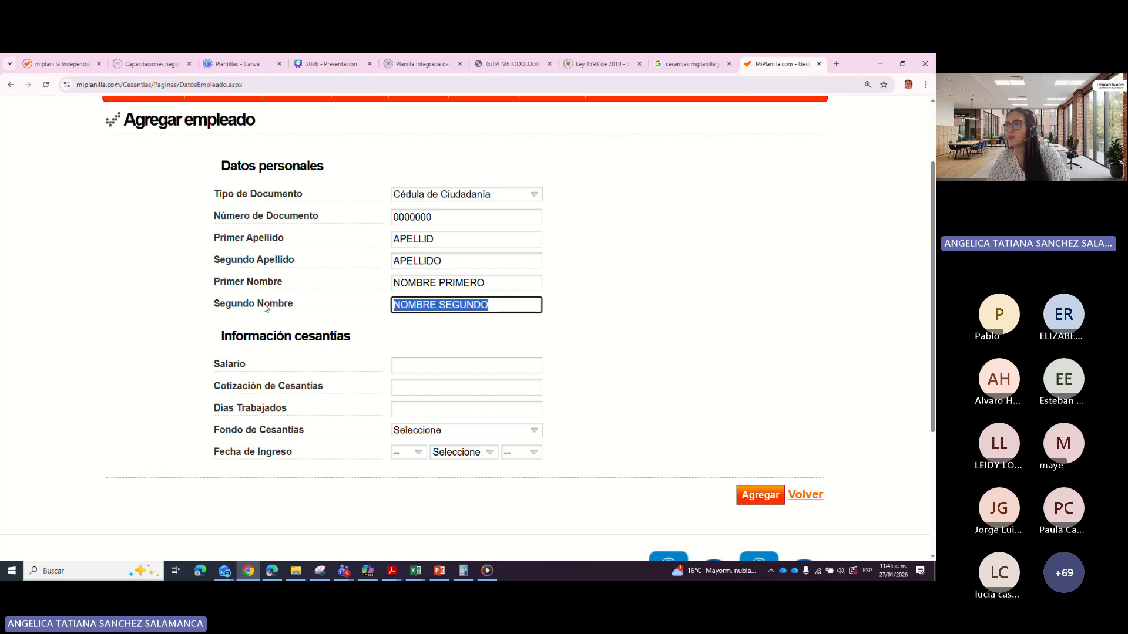
Step: Fill in the Cesantías information with salary 14235000, contribution 1500000, 360 days worked and Colfondos as the fund
scroll(412, 379, "down", 3)
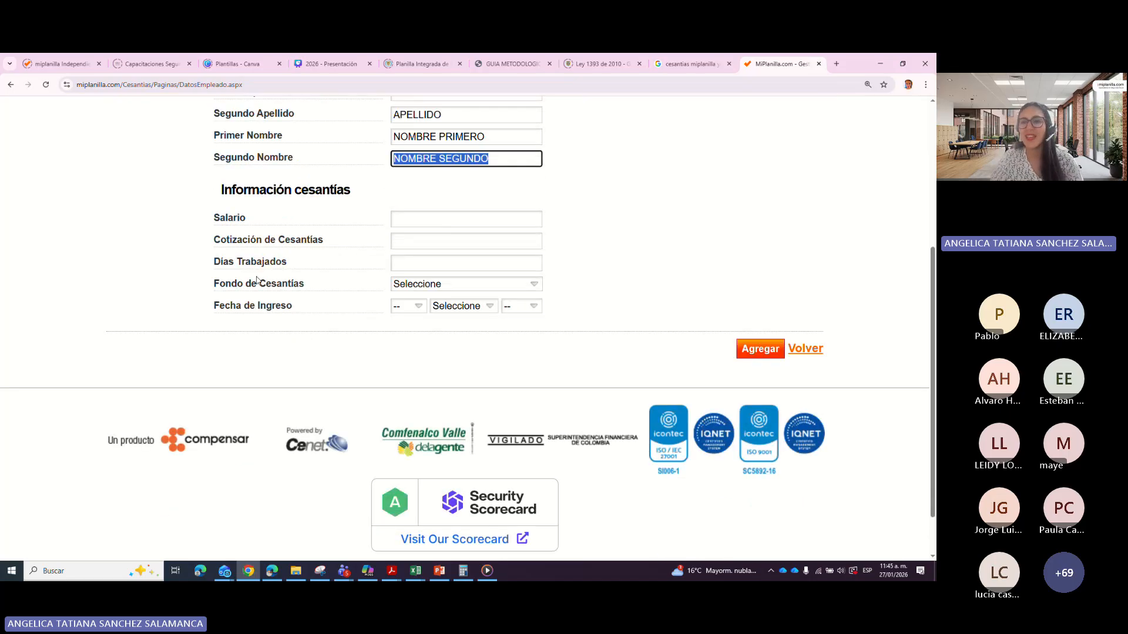
left_click(403, 218)
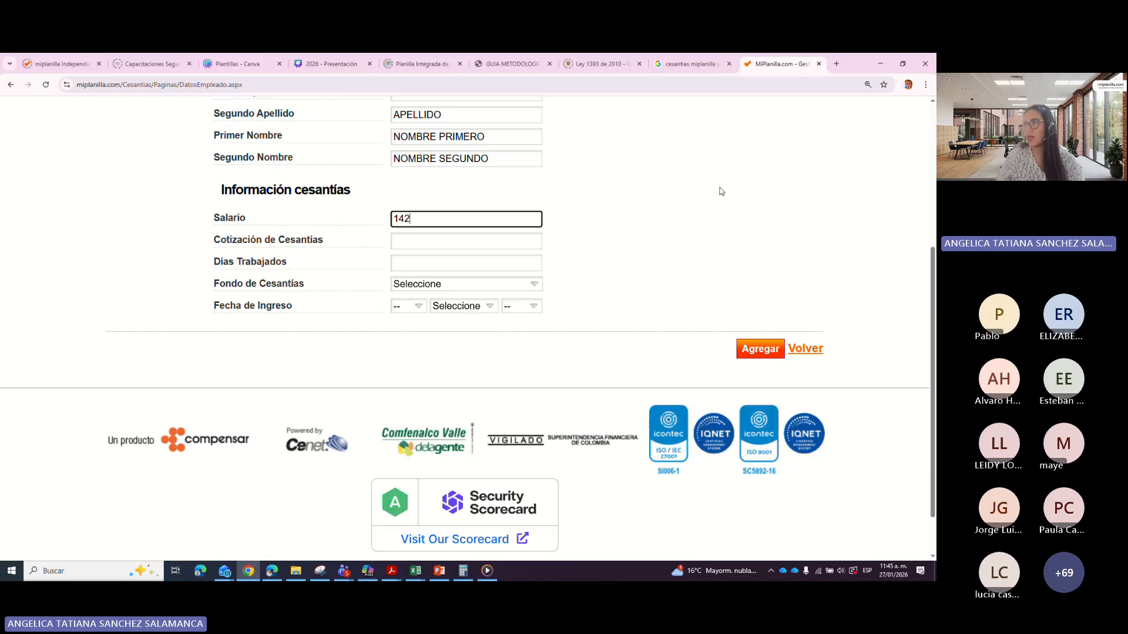
type("14235000")
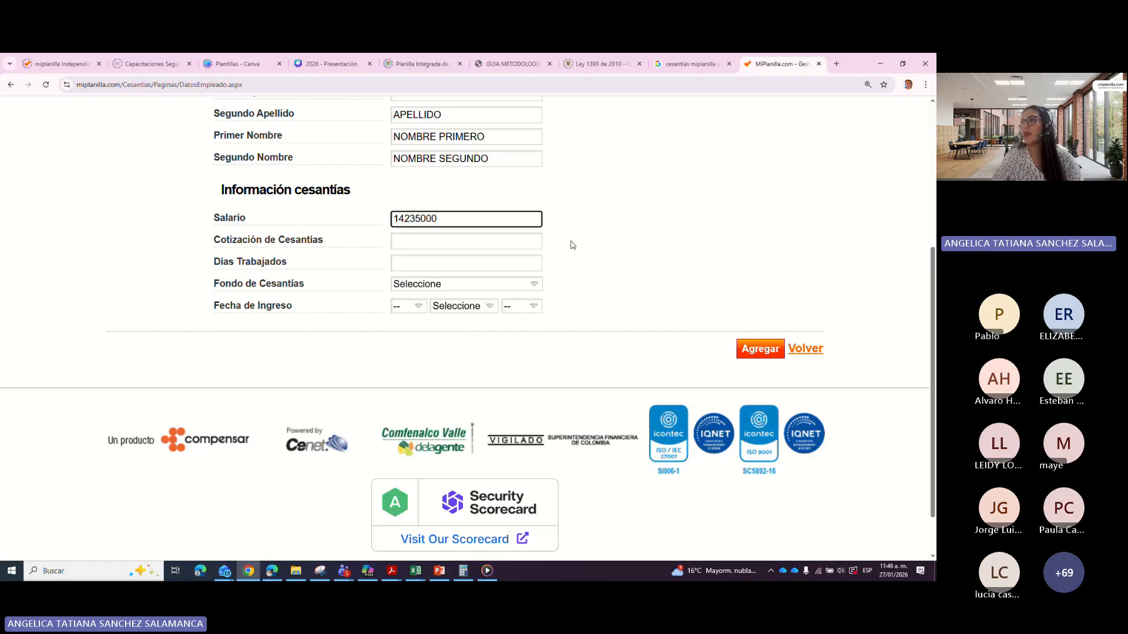
left_click(422, 244)
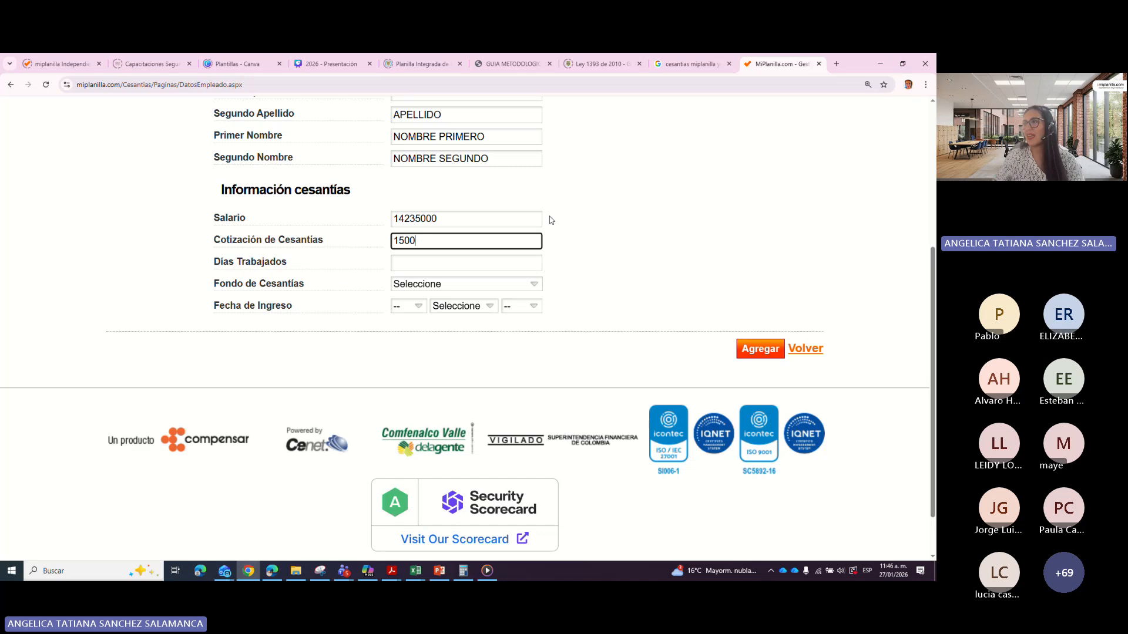
left_click(436, 259)
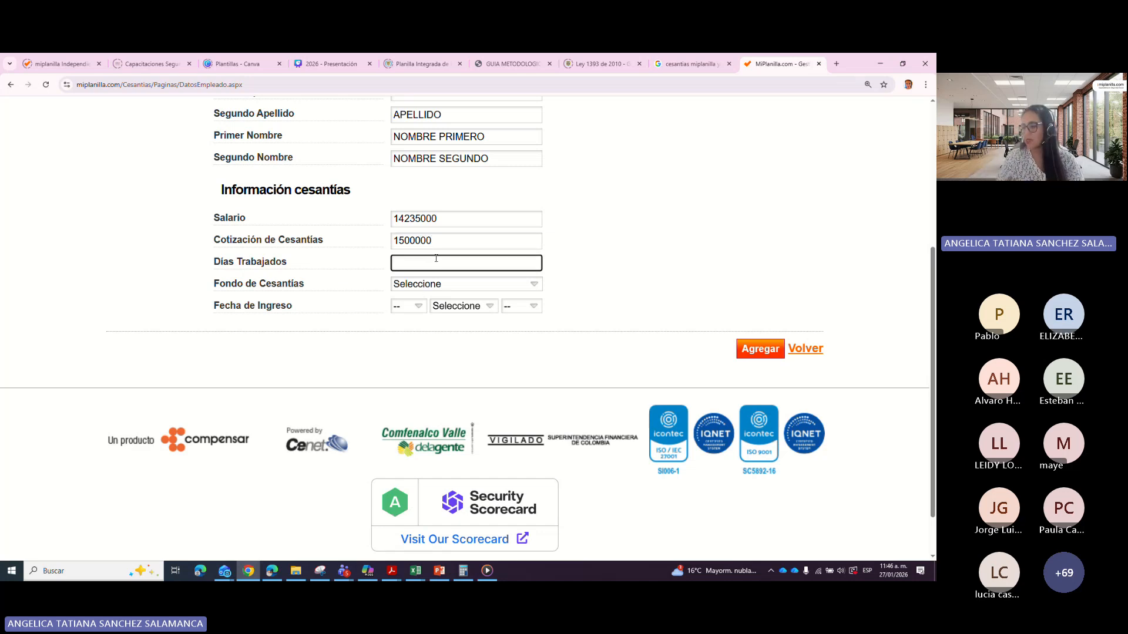
type("360")
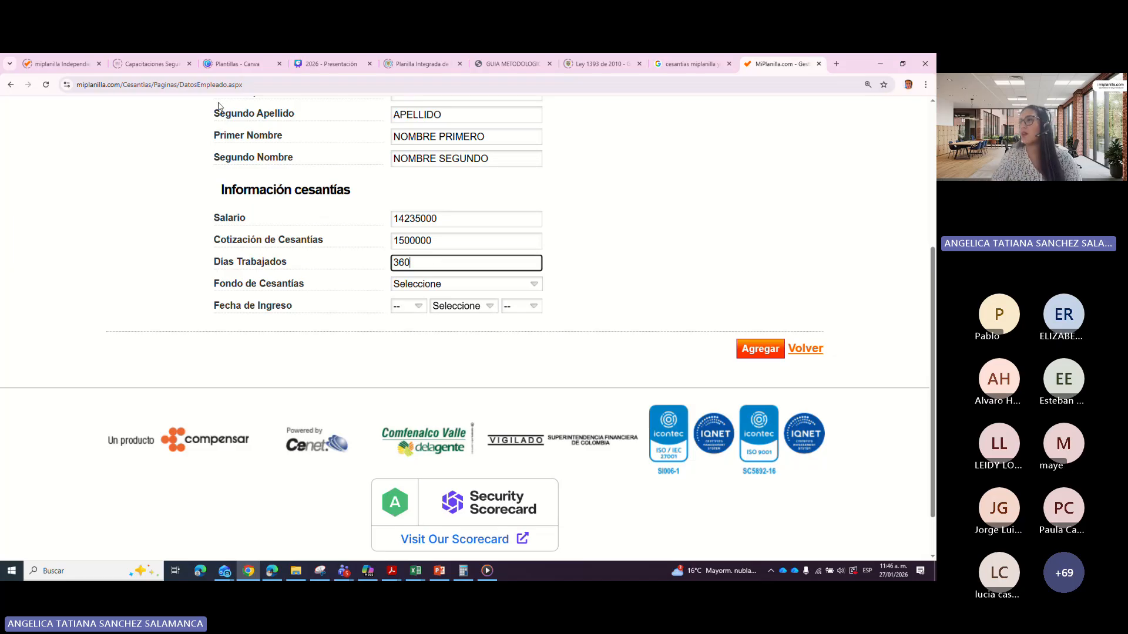
left_click(408, 287)
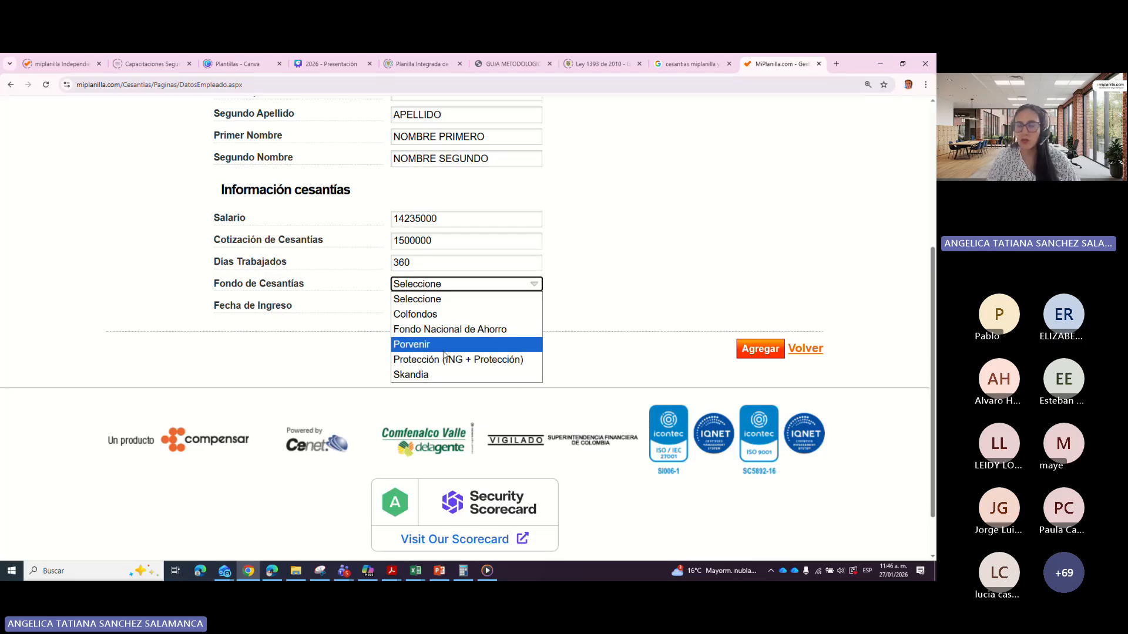
left_click(439, 314)
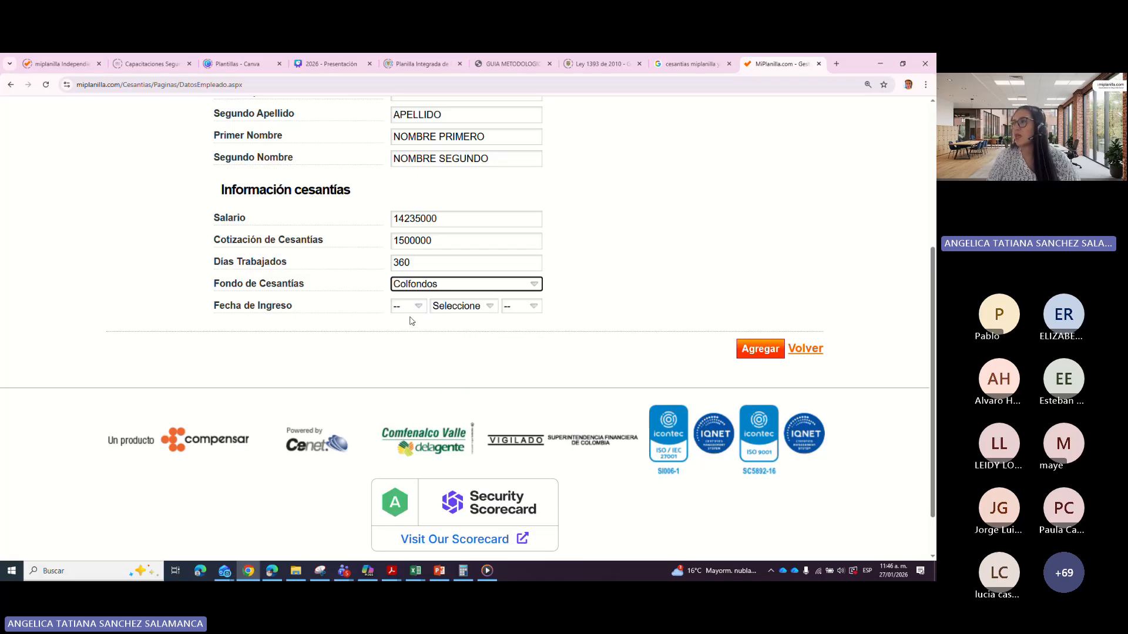
Step: Set the employee's entry date to 2 Enero 2024 and submit the form
left_click(414, 310)
left_click(411, 351)
left_click(462, 306)
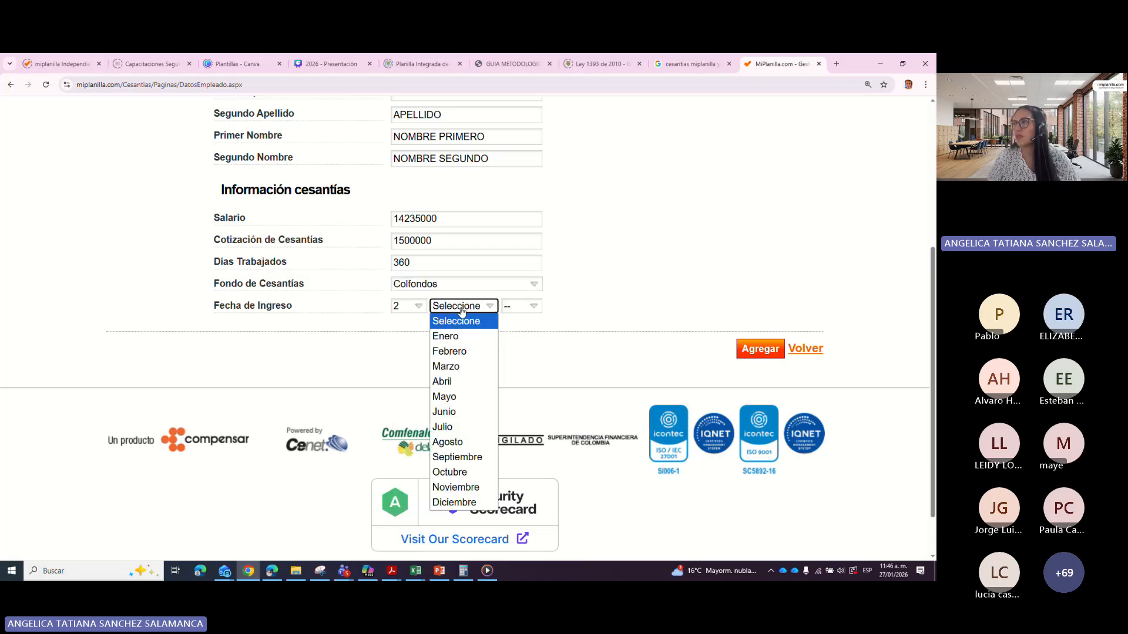
left_click(446, 338)
left_click(506, 306)
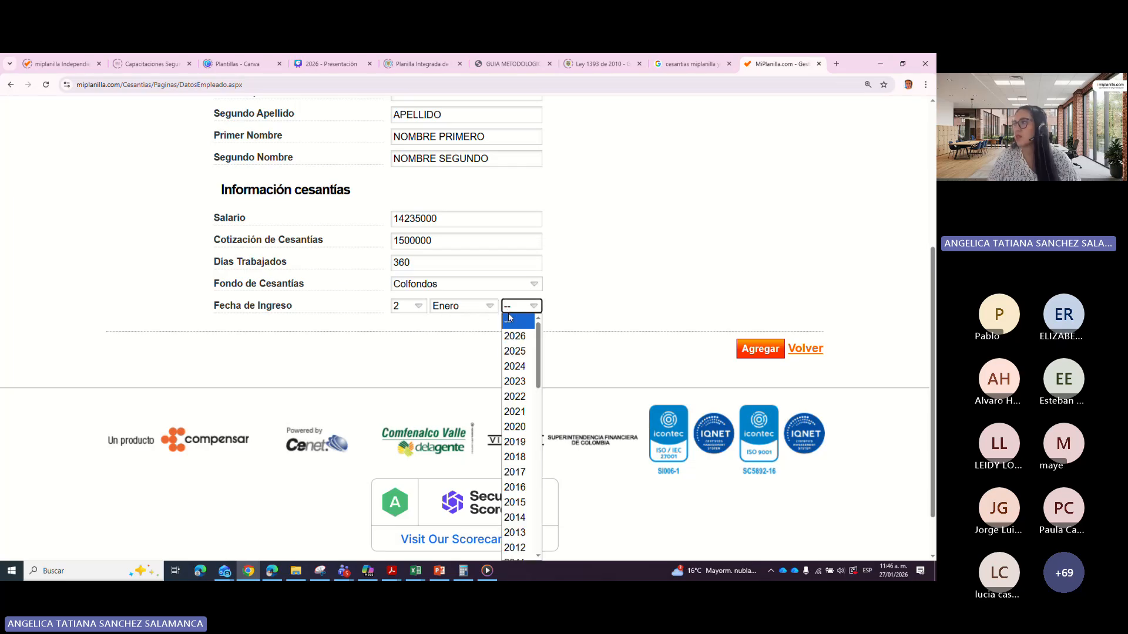
left_click(516, 365)
scroll(501, 390, "up", 2)
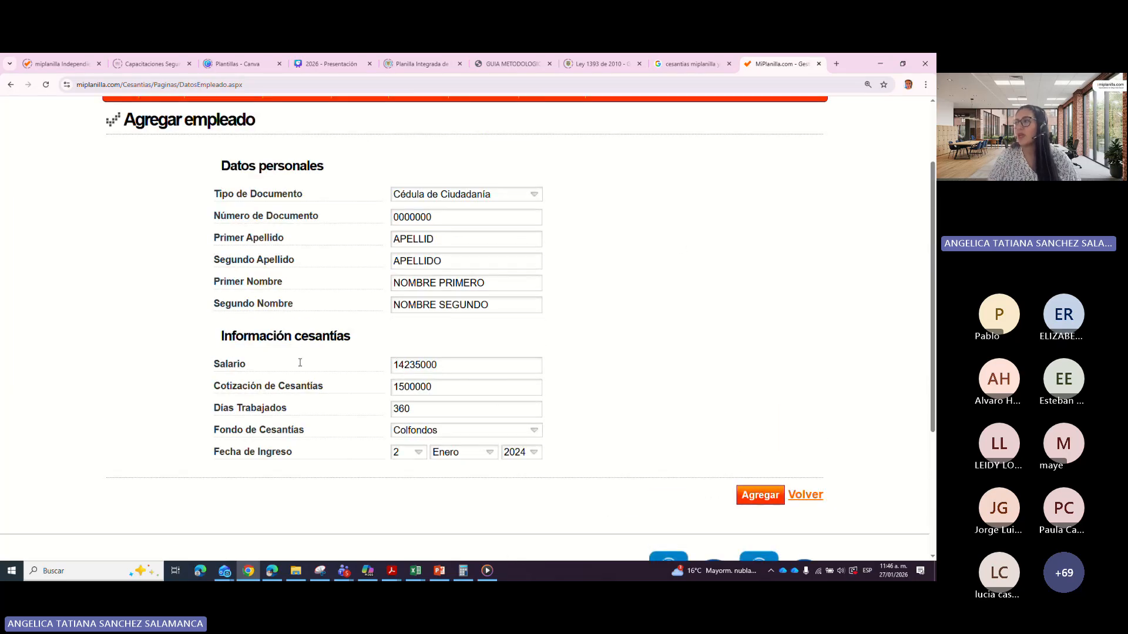
left_click(757, 495)
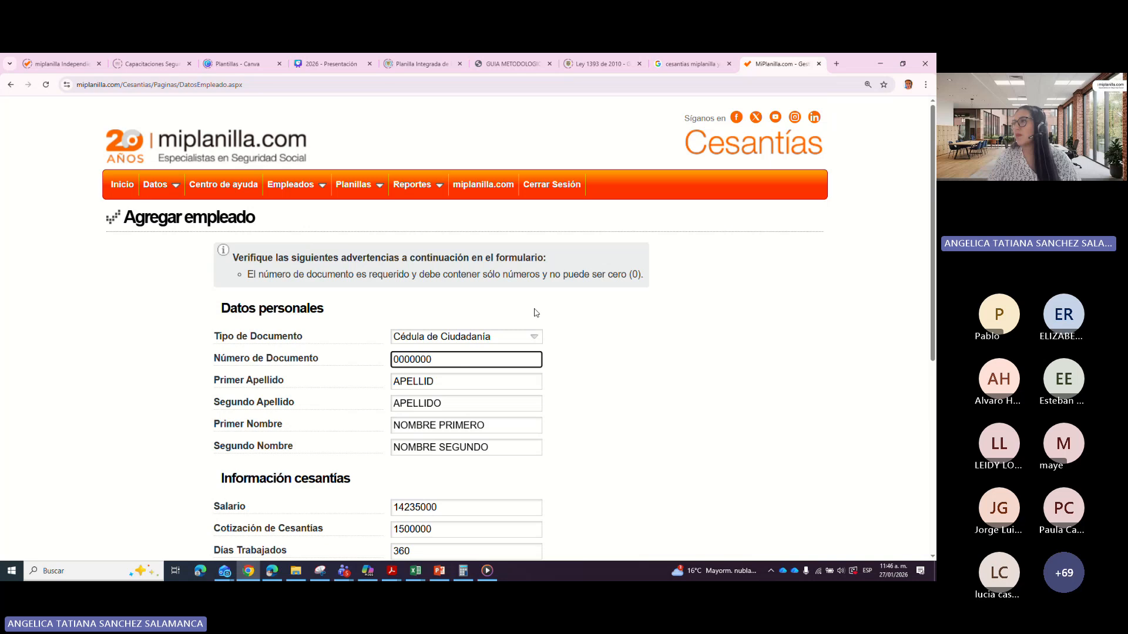
Step: Correct the document number so it is not all zeros, resubmit the employee and accept the confirmation message
type("0")
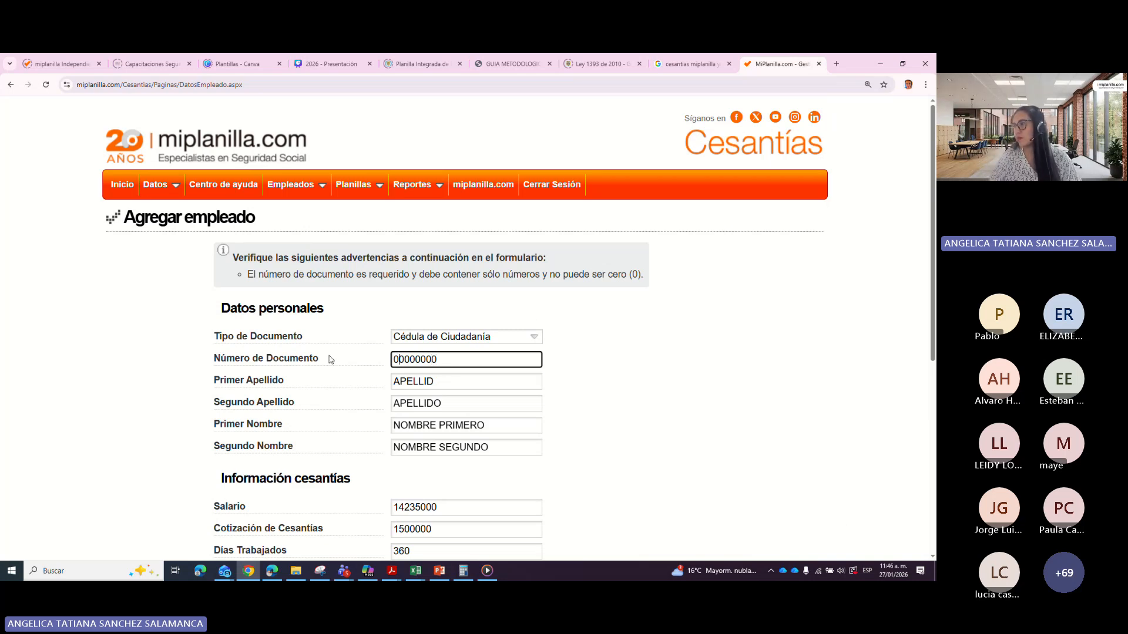
key("BackSpace")
type("1")
left_click(610, 409)
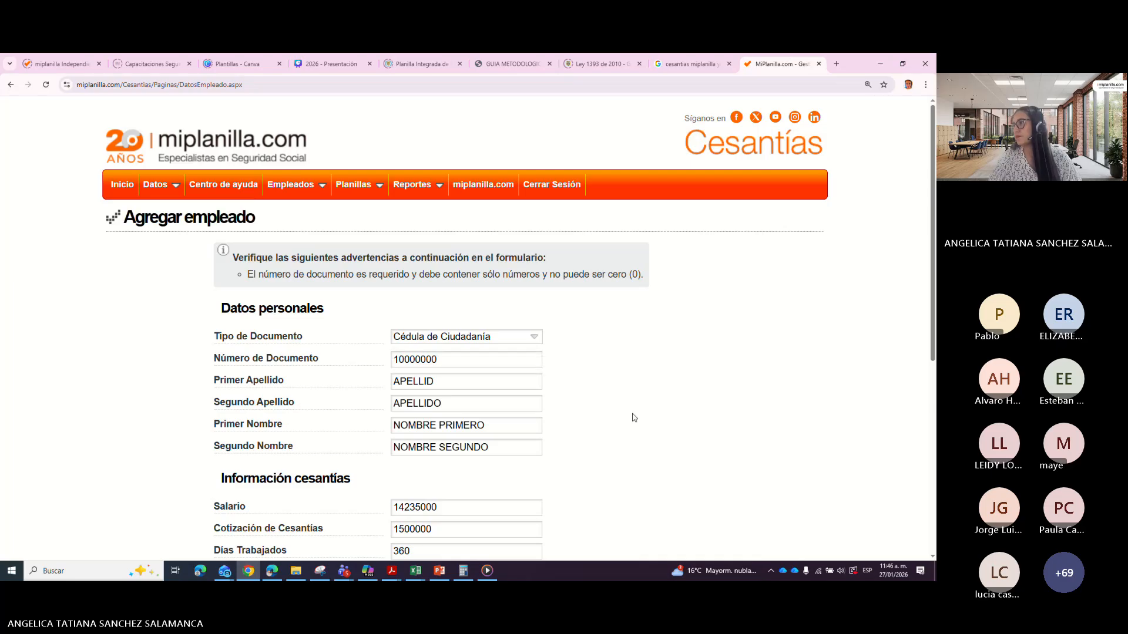
scroll(635, 418, "down", 5)
left_click(759, 295)
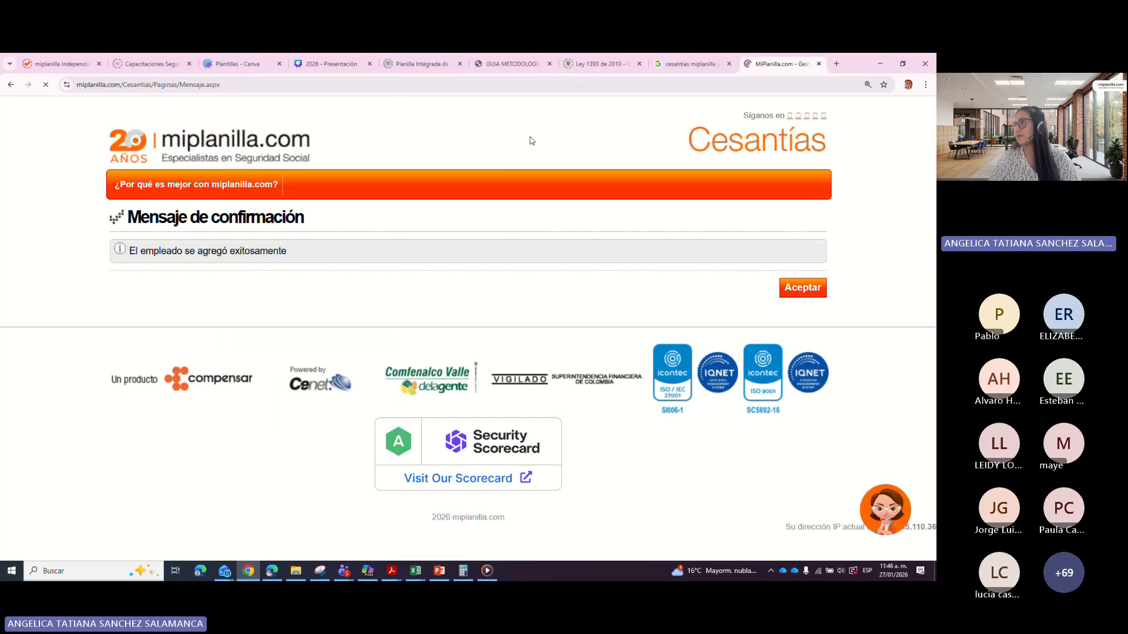
left_click_drag(139, 251, 281, 252)
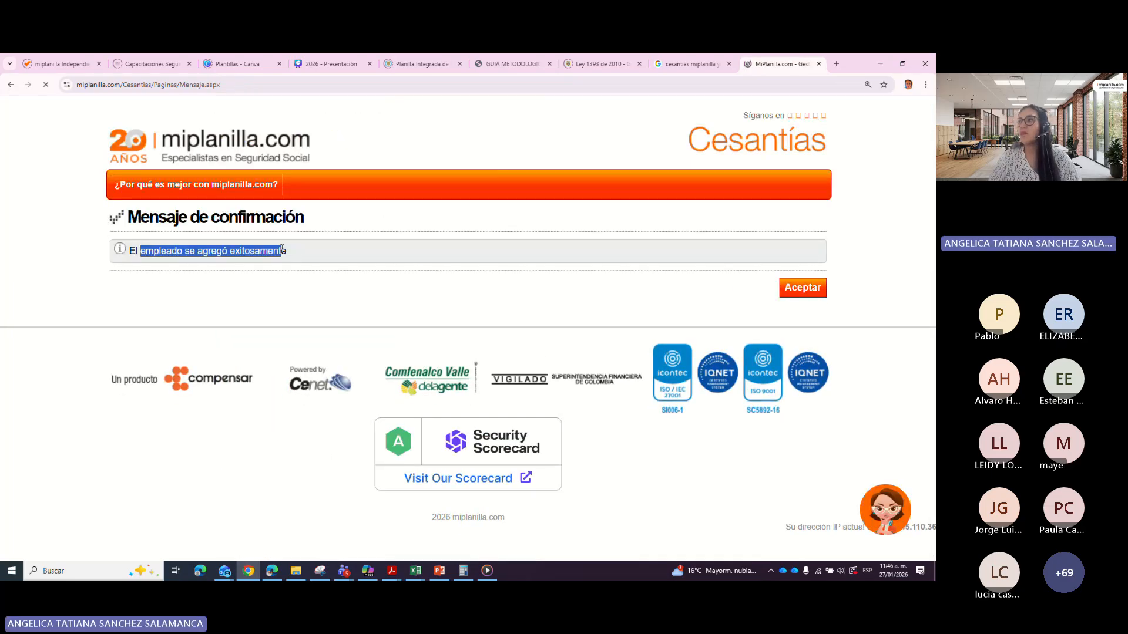
left_click(795, 283)
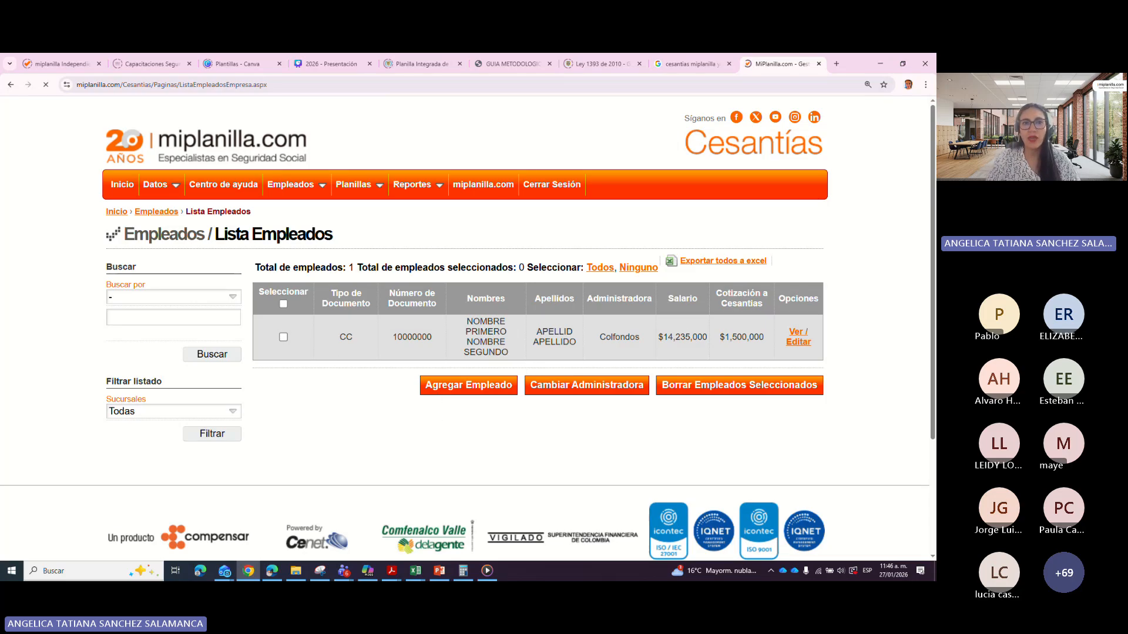
Step: Review the fields of a blank employee form and go back to the employee list without adding anyone
left_click(470, 387)
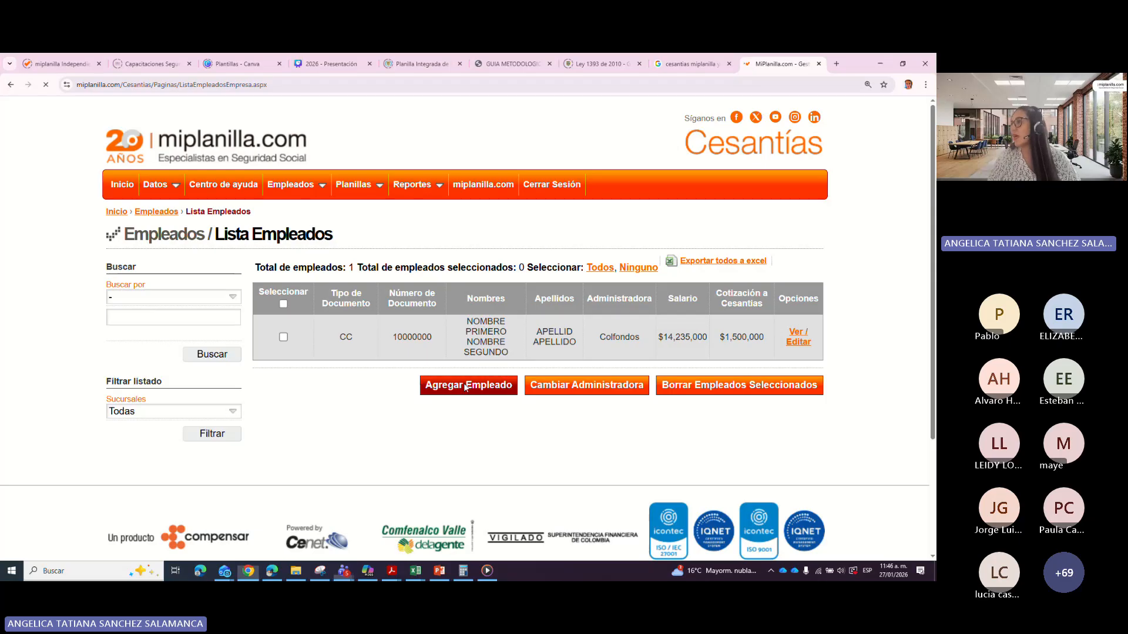
scroll(421, 438, "down", 3)
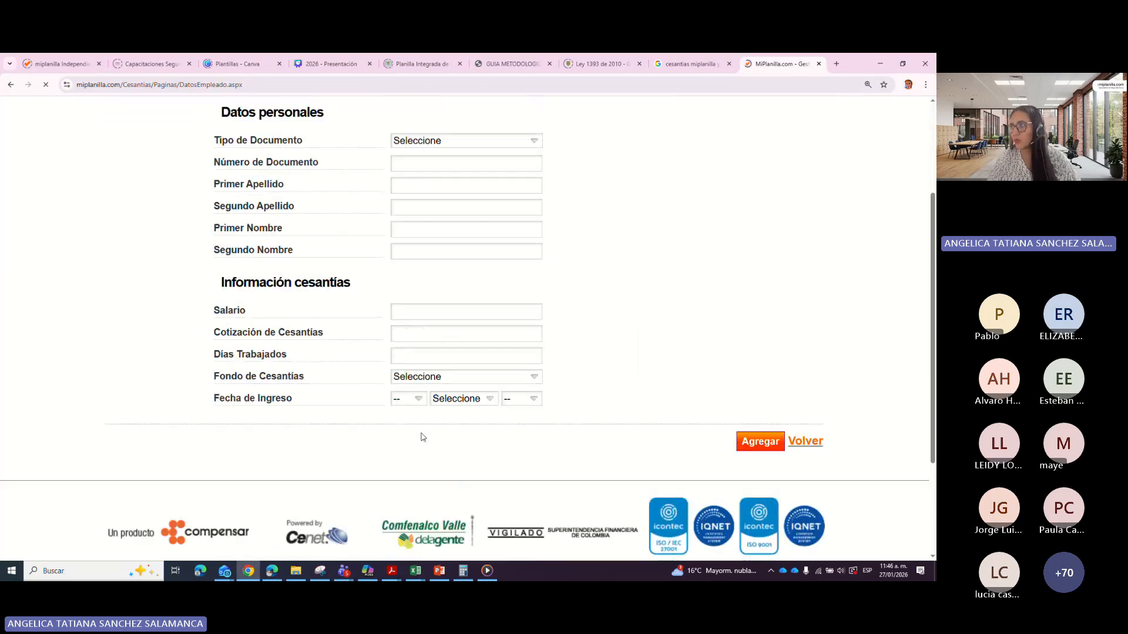
scroll(420, 438, "up", 3)
scroll(844, 461, "down", 3)
scroll(838, 443, "down", 2)
left_click(806, 352)
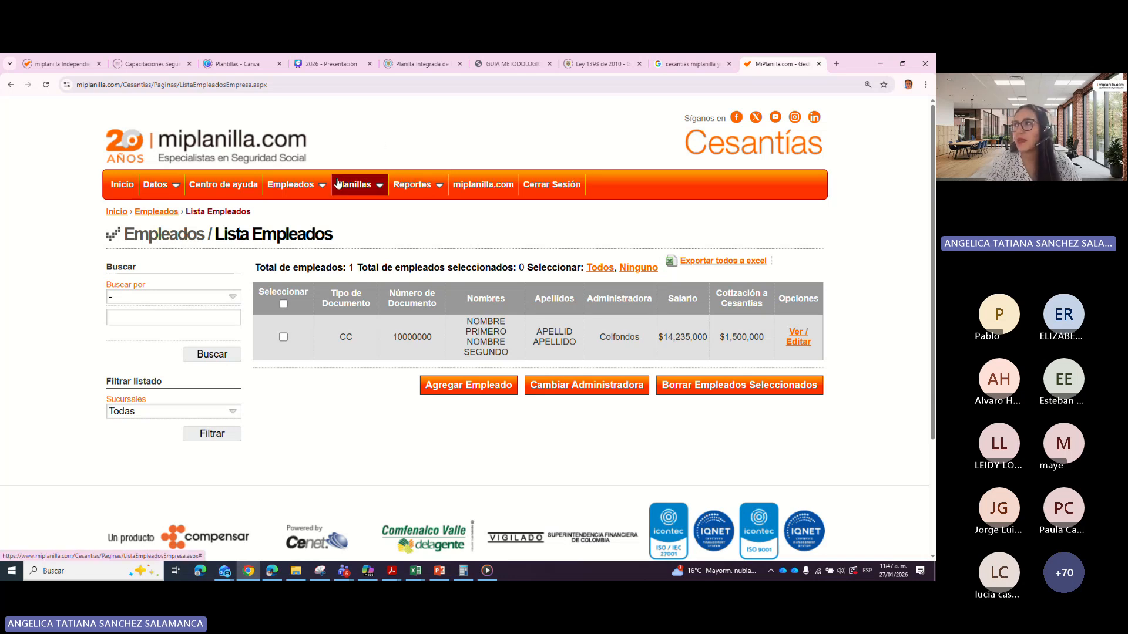
Step: Start generating a Cesantías planilla and continue past the notice about payment methods
left_click(355, 187)
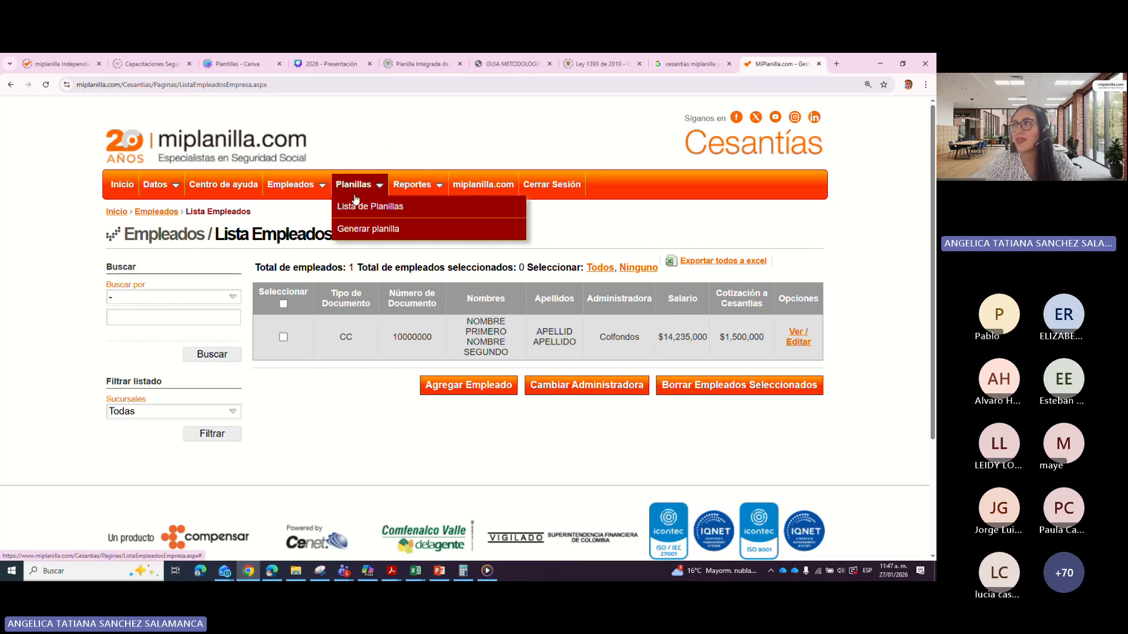
left_click(351, 233)
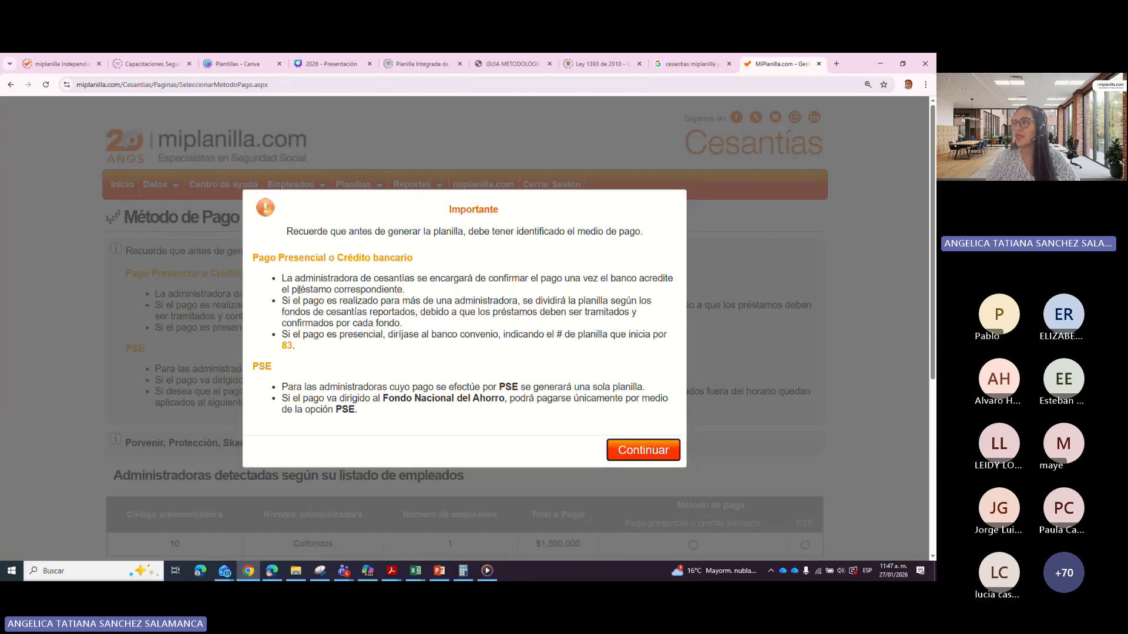
left_click_drag(259, 258, 335, 258)
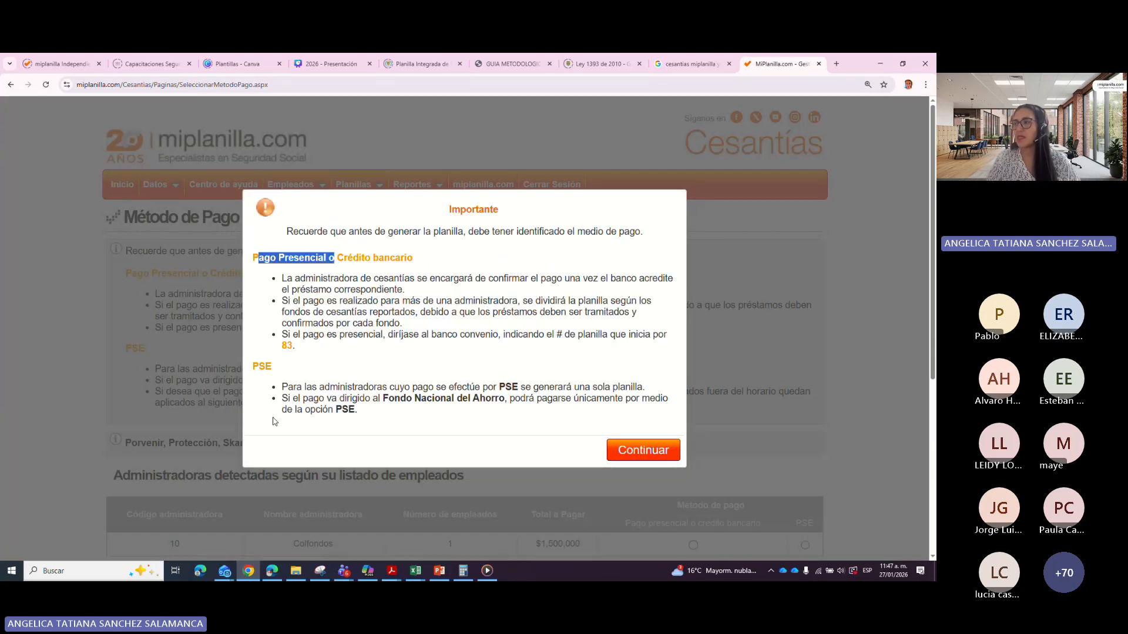
left_click(263, 378)
left_click(648, 448)
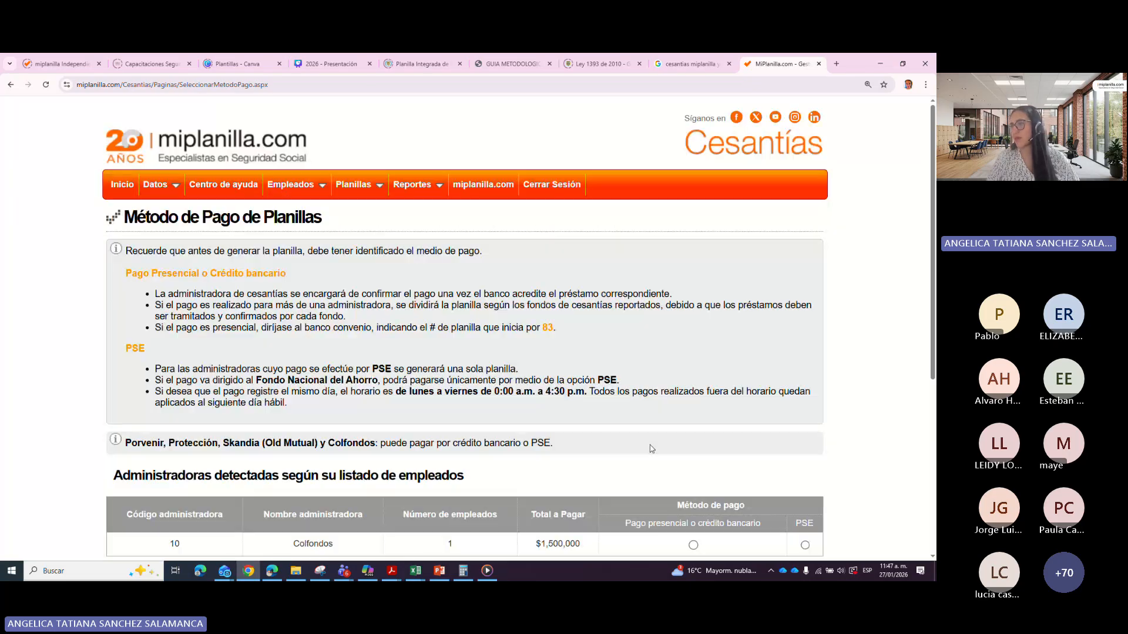
Step: Choose PSE as the payment method for the Colfondos contribution and generate the planilla
scroll(617, 441, "down", 2)
scroll(586, 438, "down", 2)
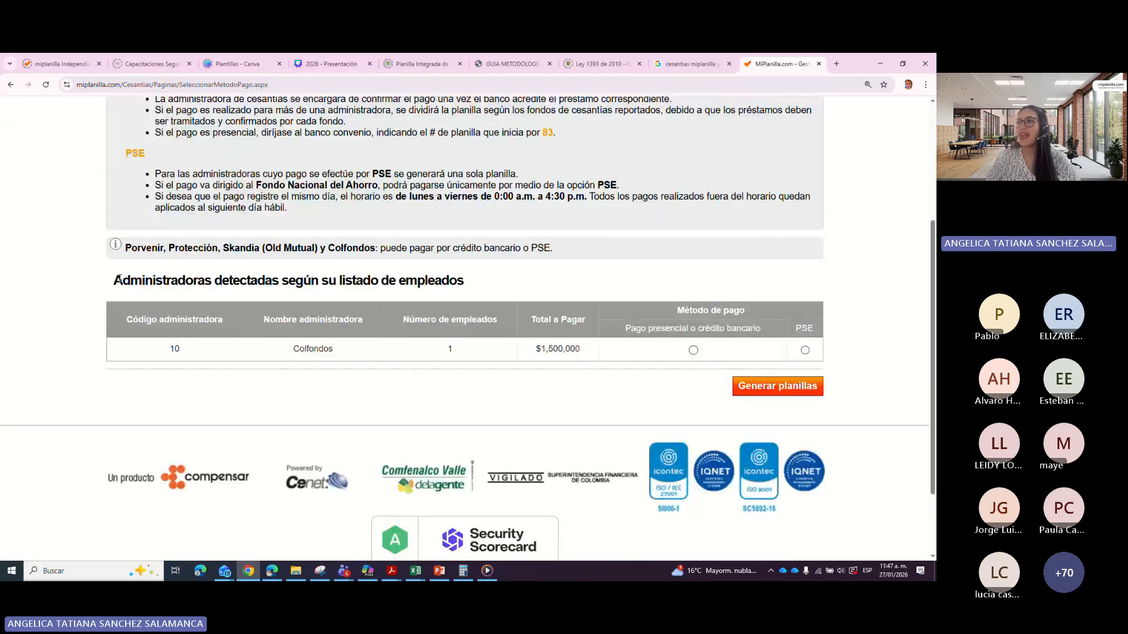
left_click_drag(114, 281, 452, 283)
left_click_drag(166, 351, 197, 351)
left_click_drag(280, 350, 597, 351)
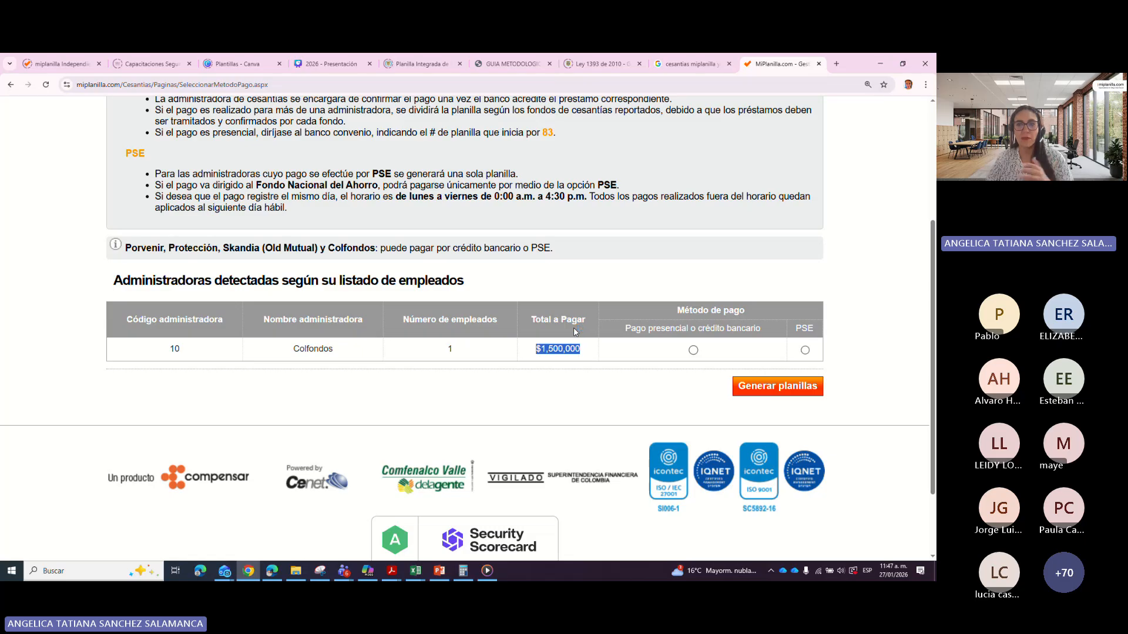
left_click(806, 351)
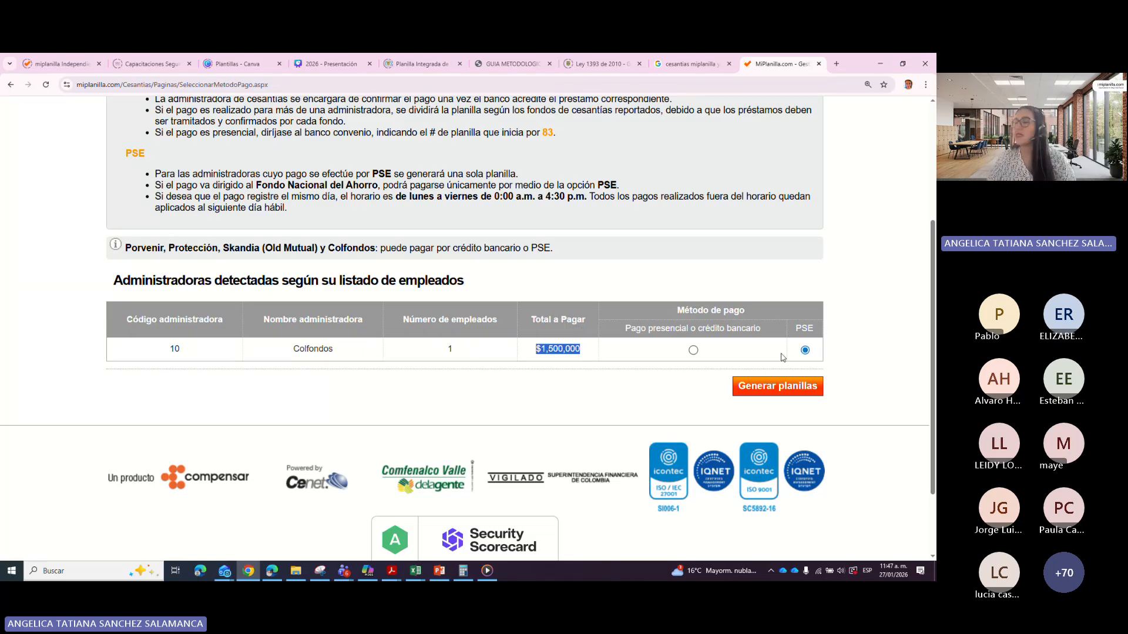
left_click(759, 388)
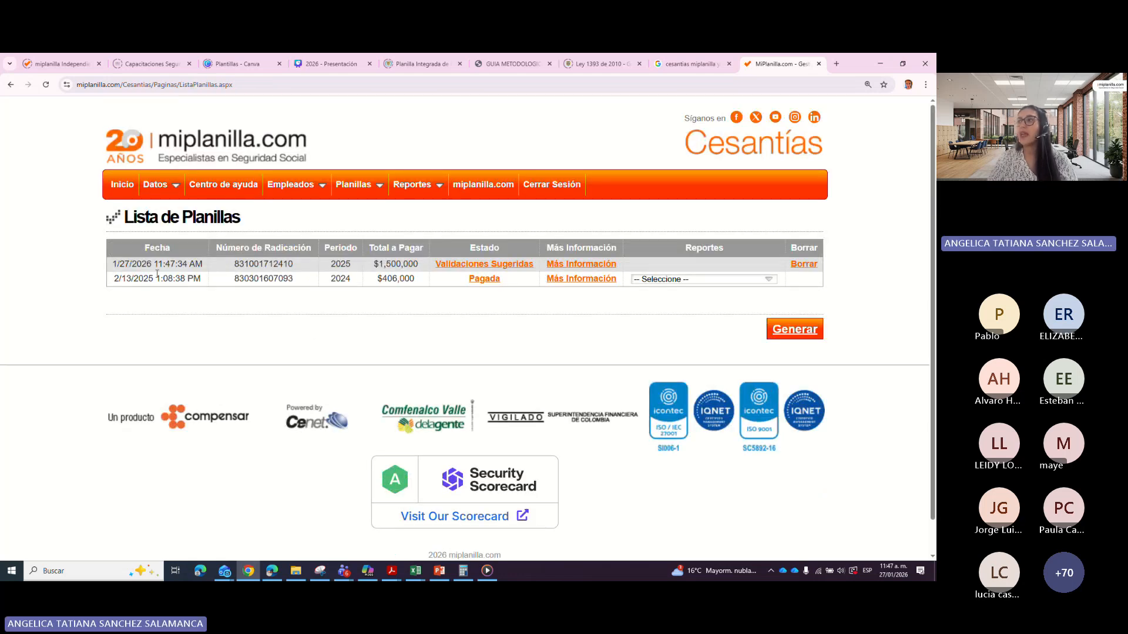
Step: Check the filing number, period and total of the new 2025 planilla and open its suggested validations
left_click_drag(238, 264, 341, 264)
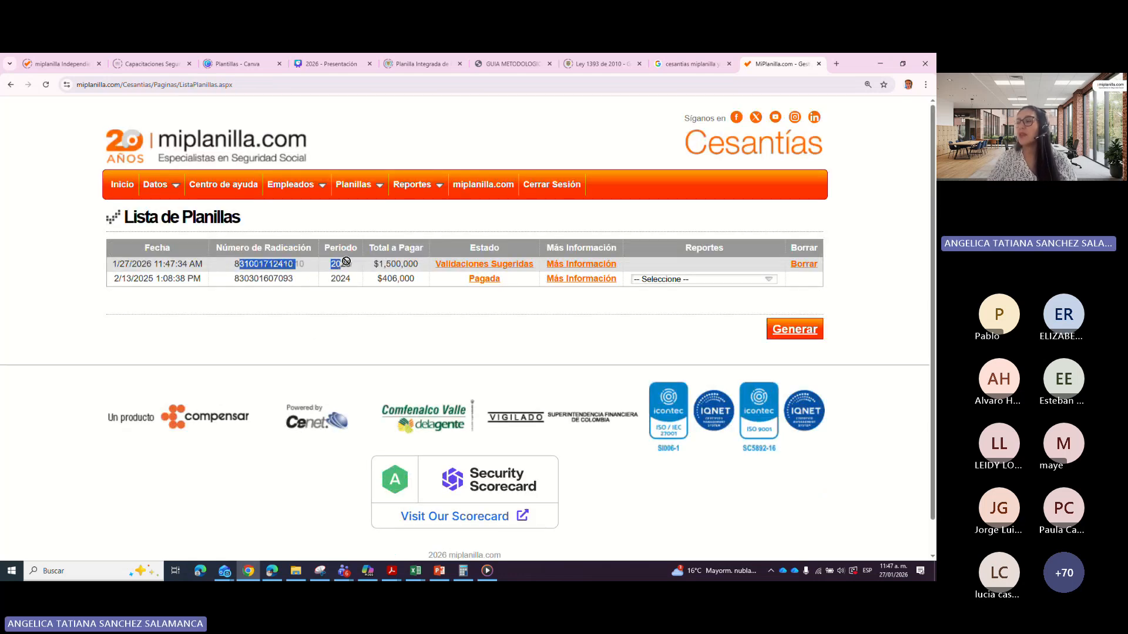
left_click_drag(375, 264, 404, 263)
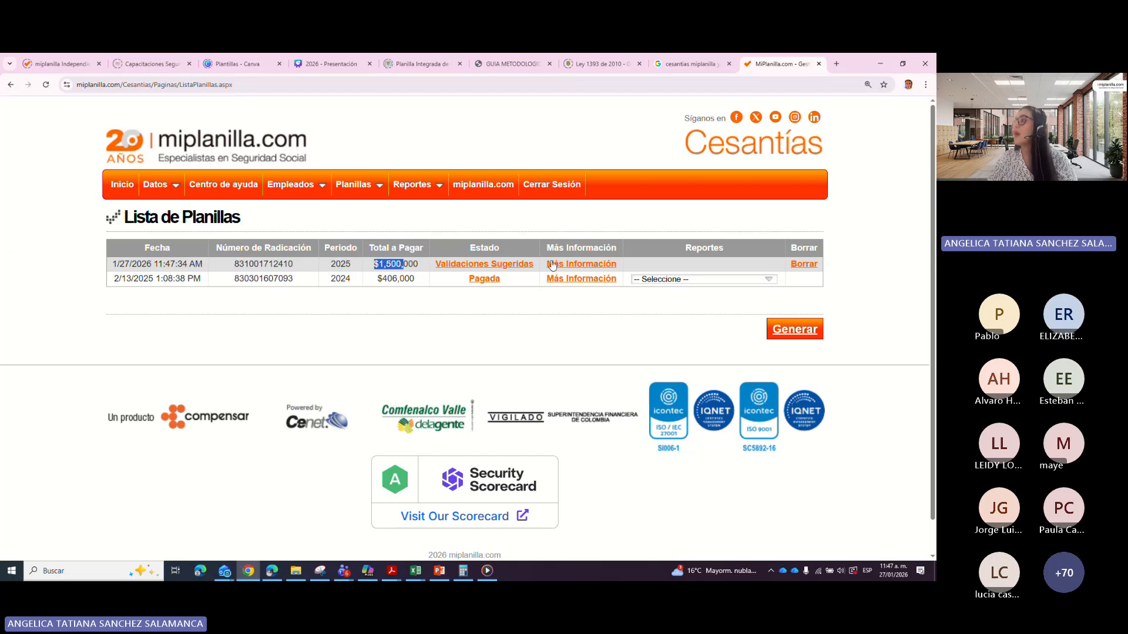
left_click(455, 264)
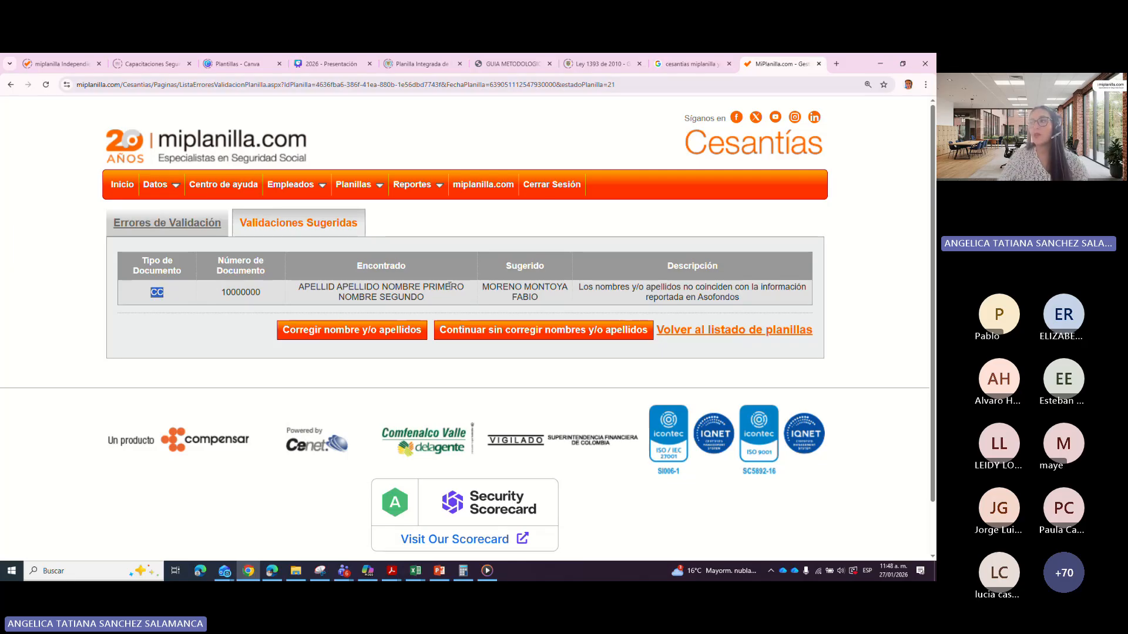
Step: Compare the employee's found and suggested names, and continue without correcting the first or last names
left_click_drag(299, 287, 520, 297)
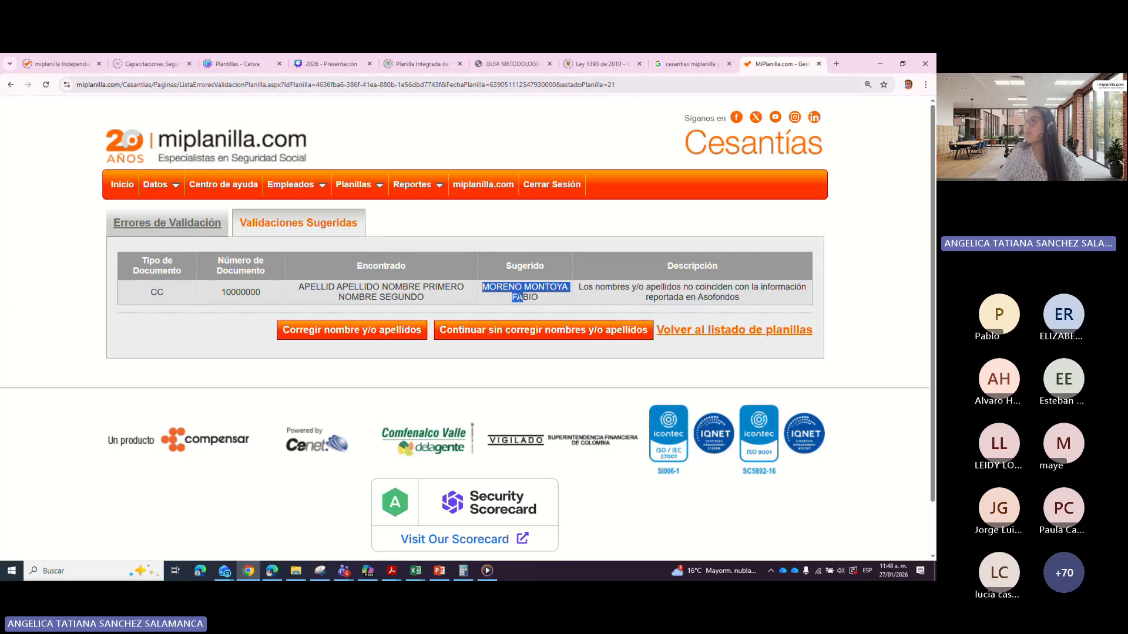
left_click_drag(311, 286, 392, 286)
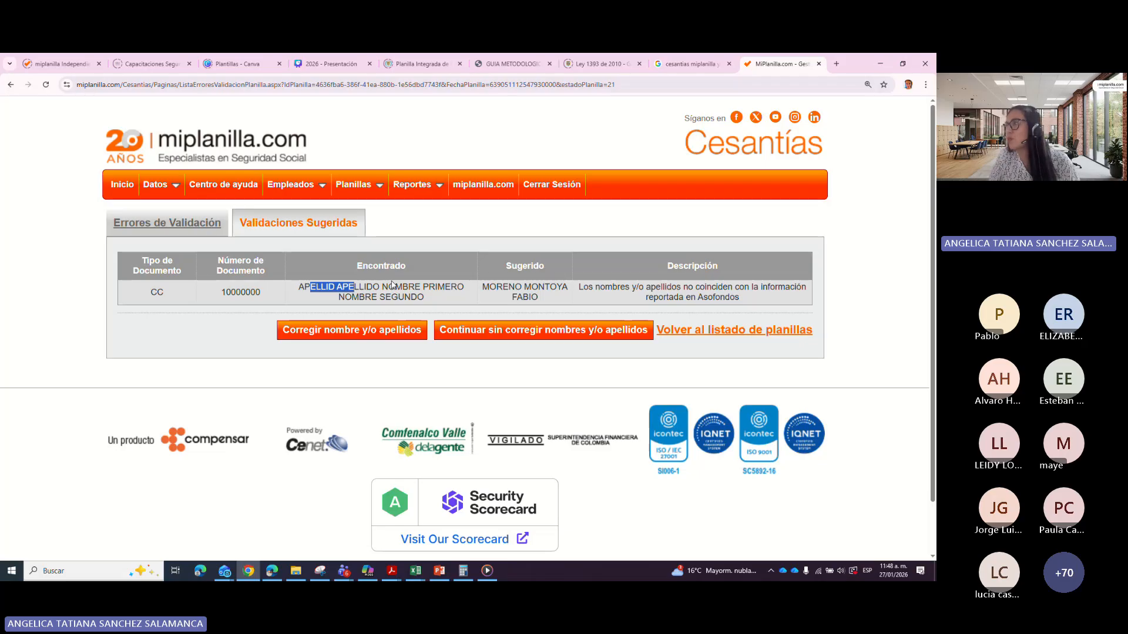
mouse_move(503, 287)
left_mouse_down()
mouse_move(553, 287)
mouse_move(523, 298)
left_mouse_up()
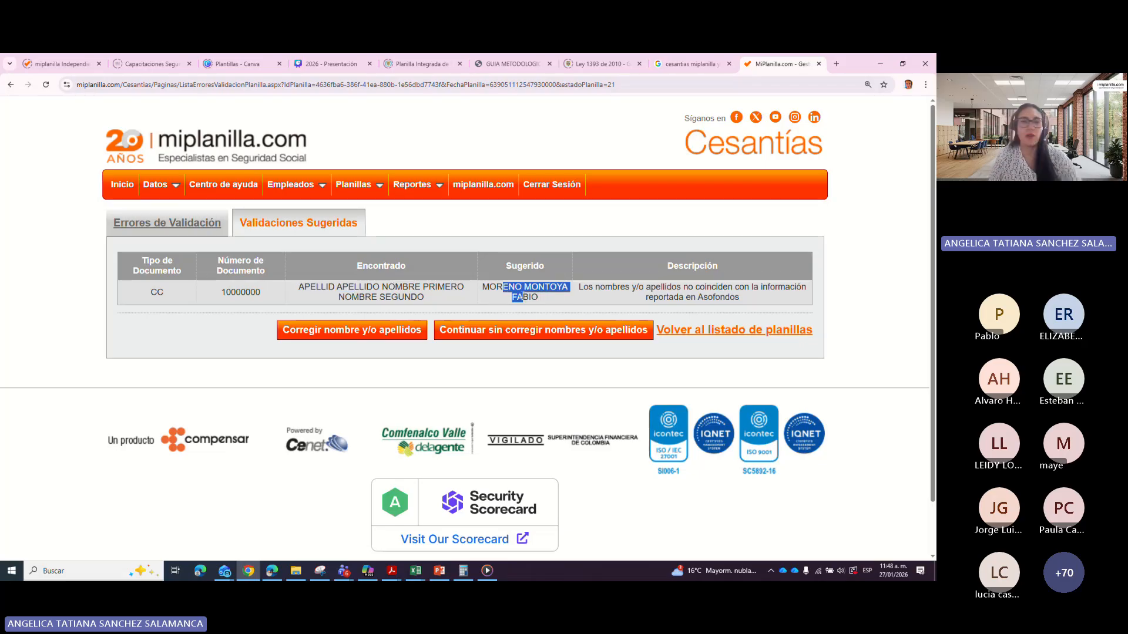
left_click_drag(237, 291, 293, 301)
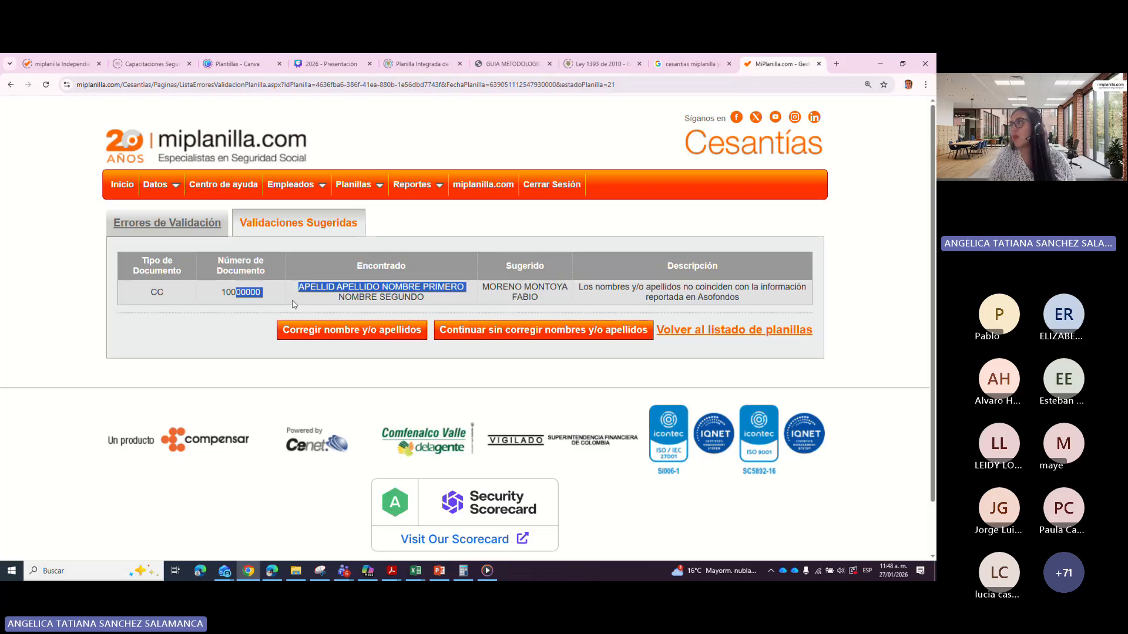
left_click(664, 294)
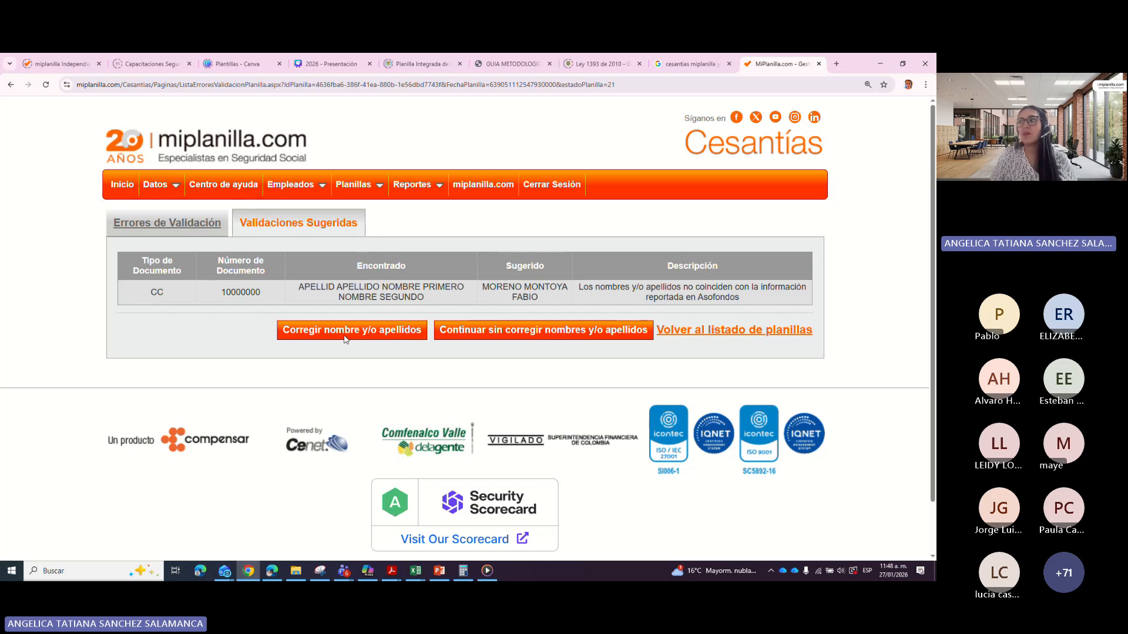
left_click(497, 333)
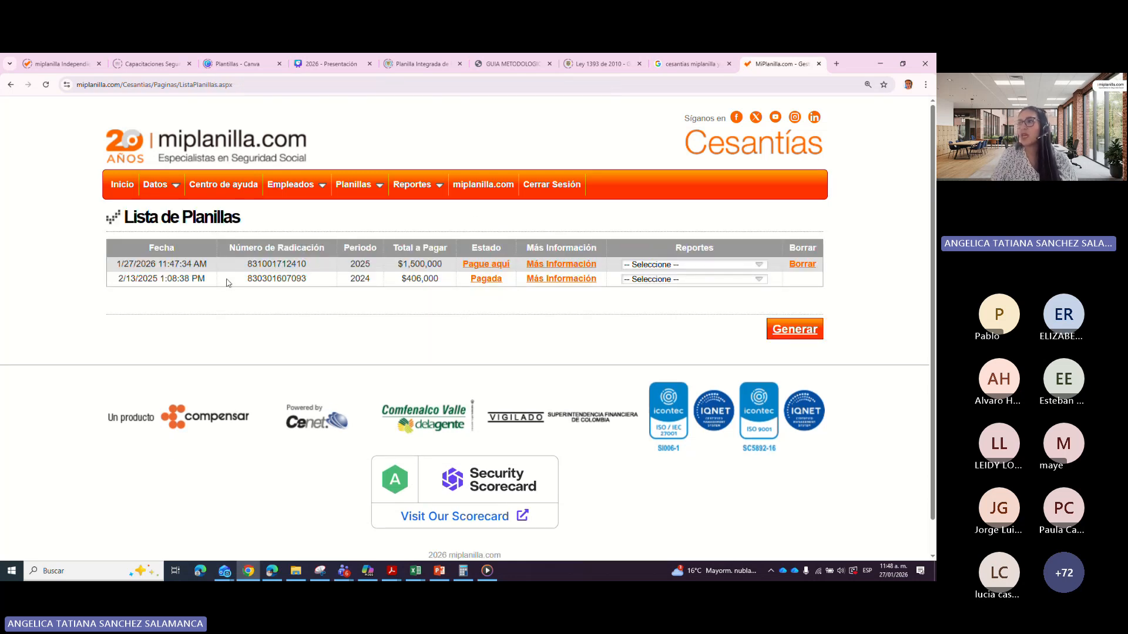
Step: Open the payment page of the 2025 planilla and exit it without choosing a bank
left_click_drag(110, 265, 856, 265)
left_click(863, 260)
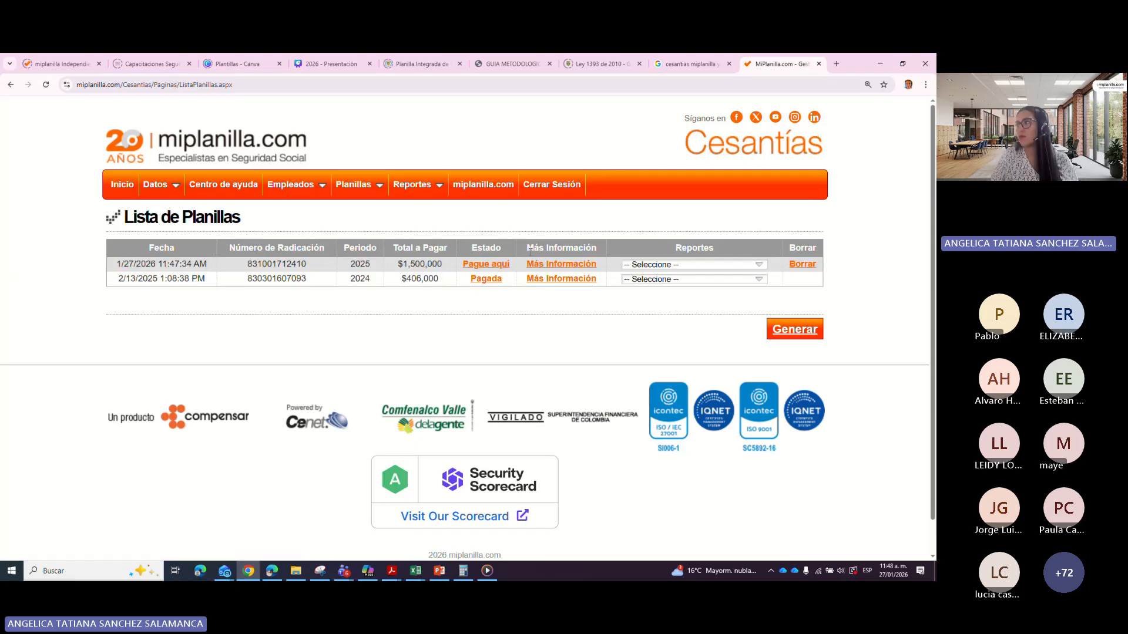
left_click(485, 265)
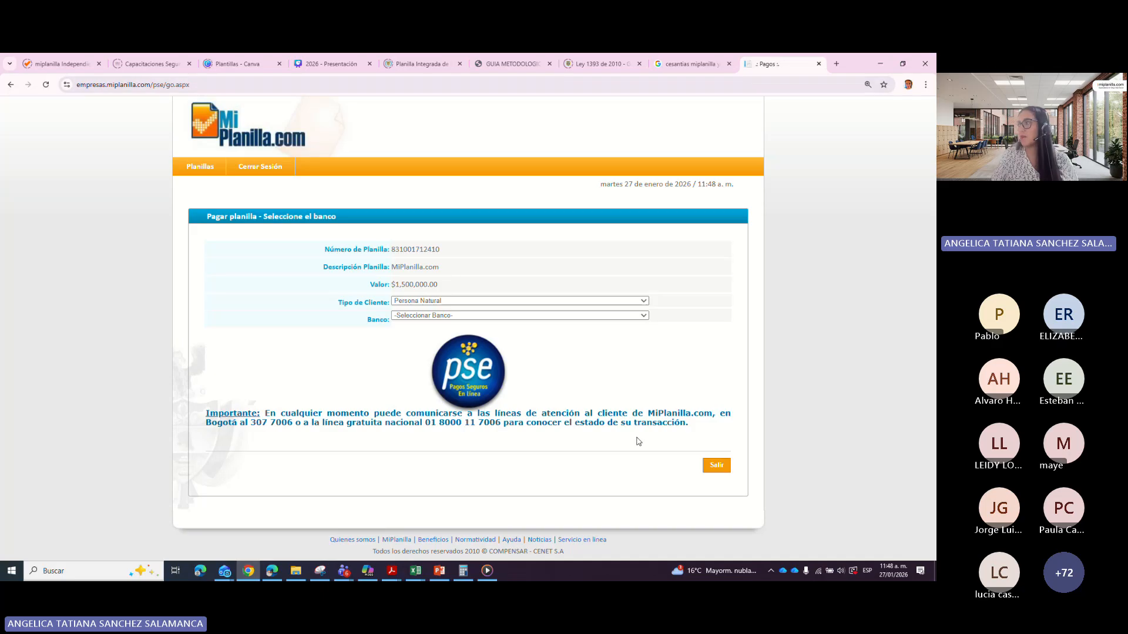
left_click(717, 465)
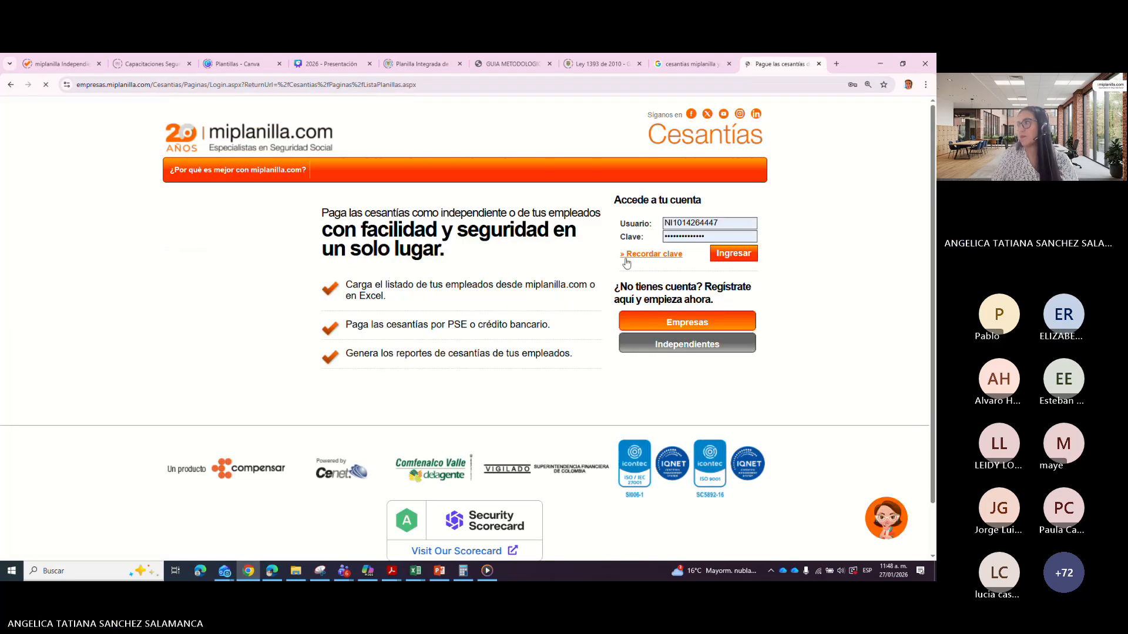
Step: Sign back in to the Cesantías portal with the independent's saved username and account password
left_click(709, 224)
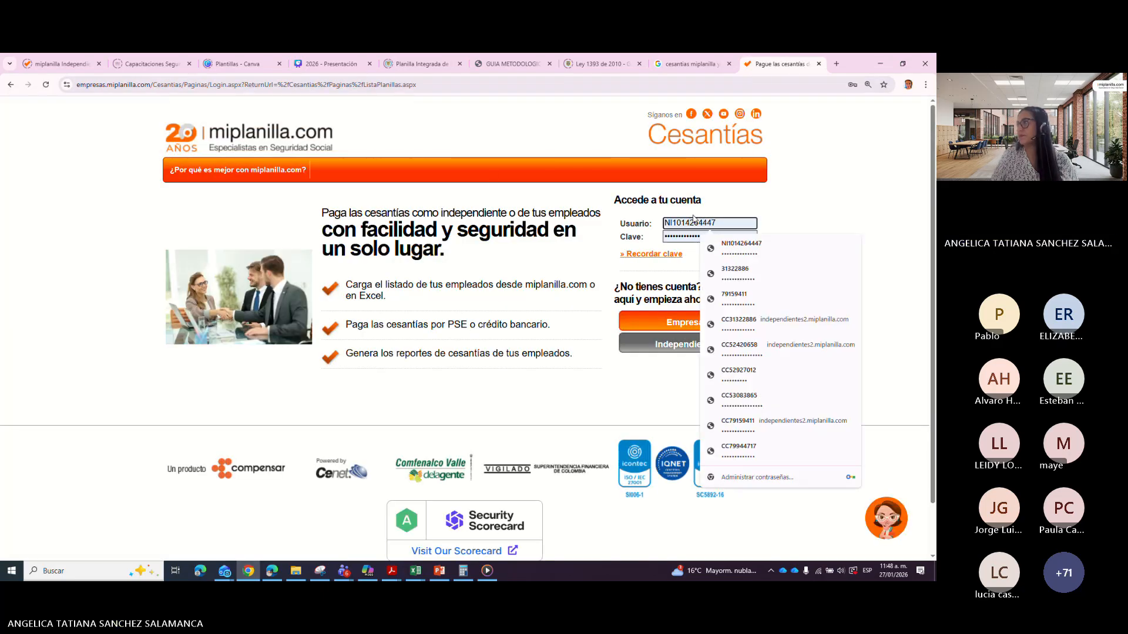
left_click(714, 400)
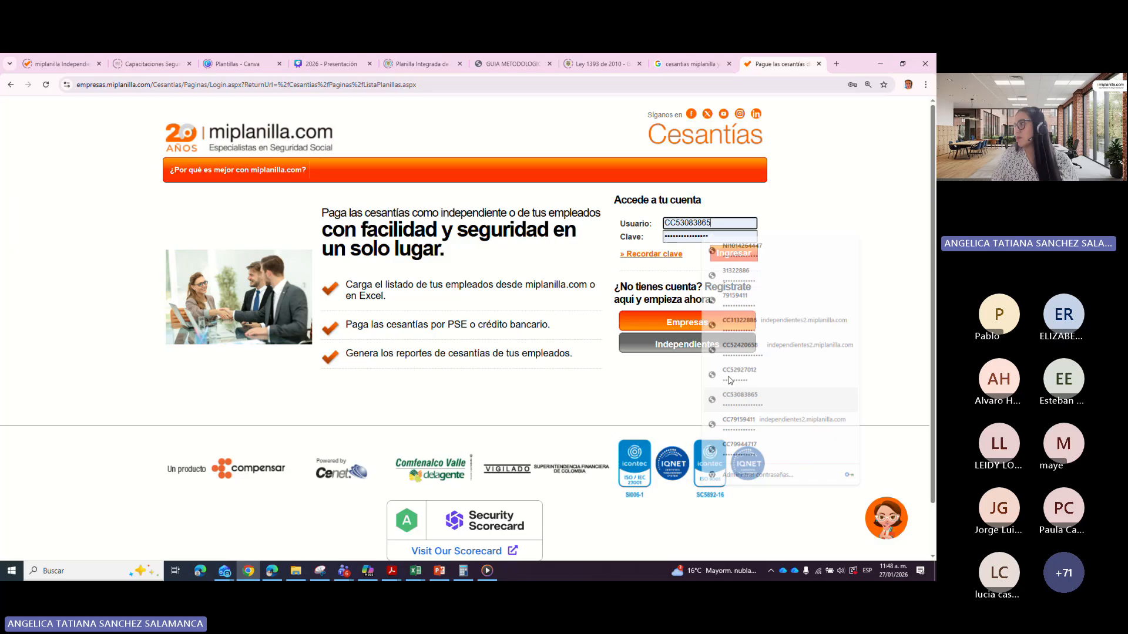
left_click(681, 326)
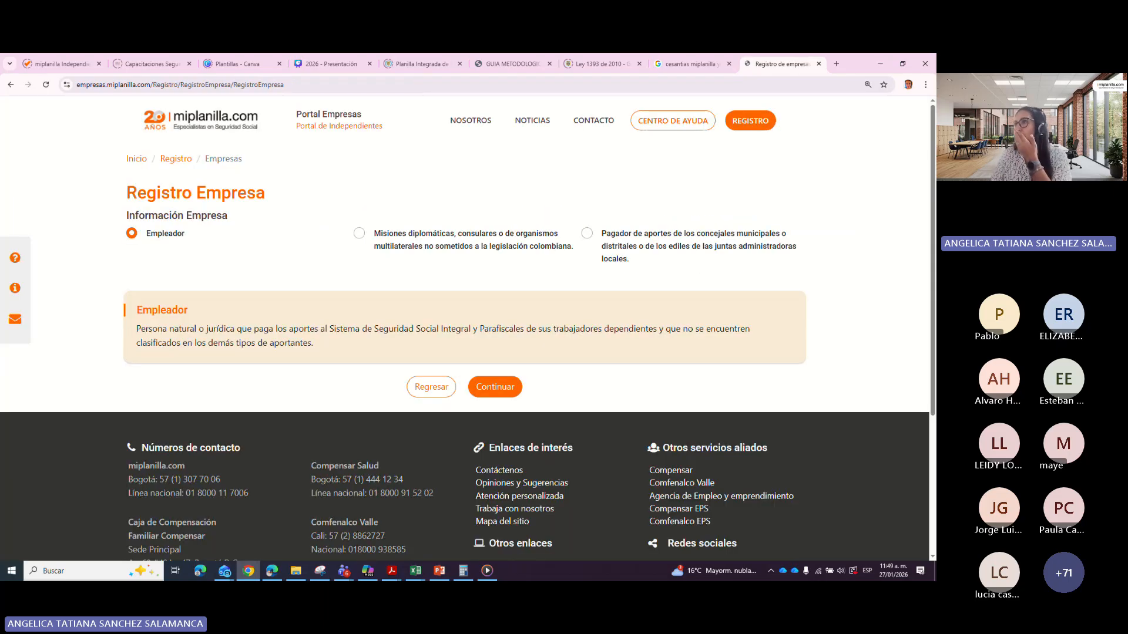
left_click(11, 84)
left_click(729, 262)
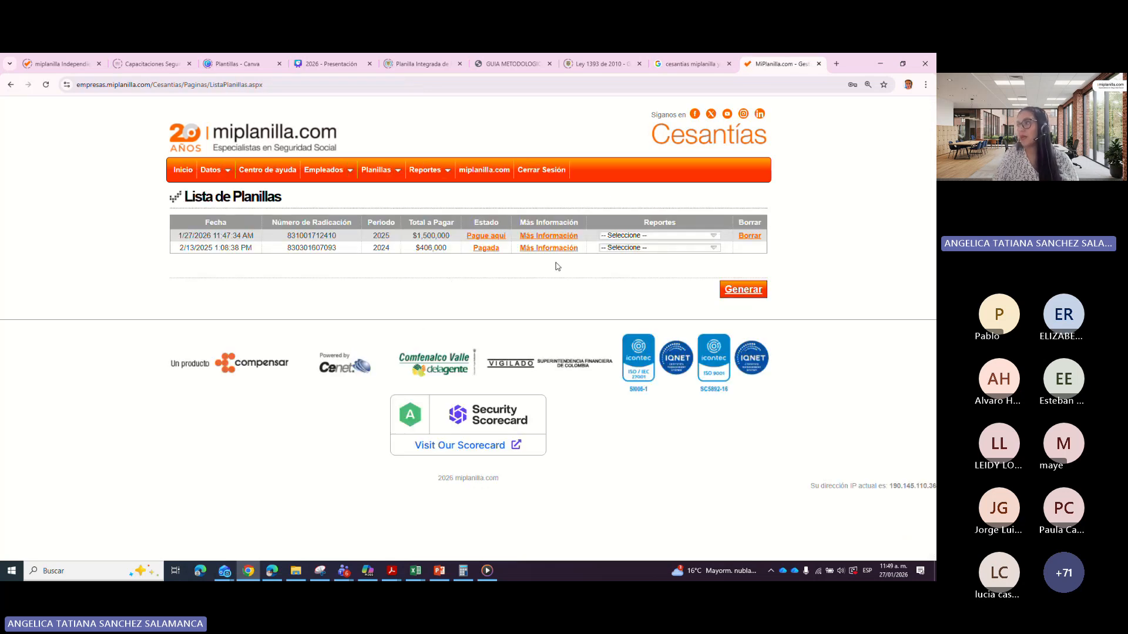
Step: Enlarge the page to 175% and view the report options available for the 2025 planilla
key("ctrl+plus")
key("ctrl+plus")
key("ctrl+plus")
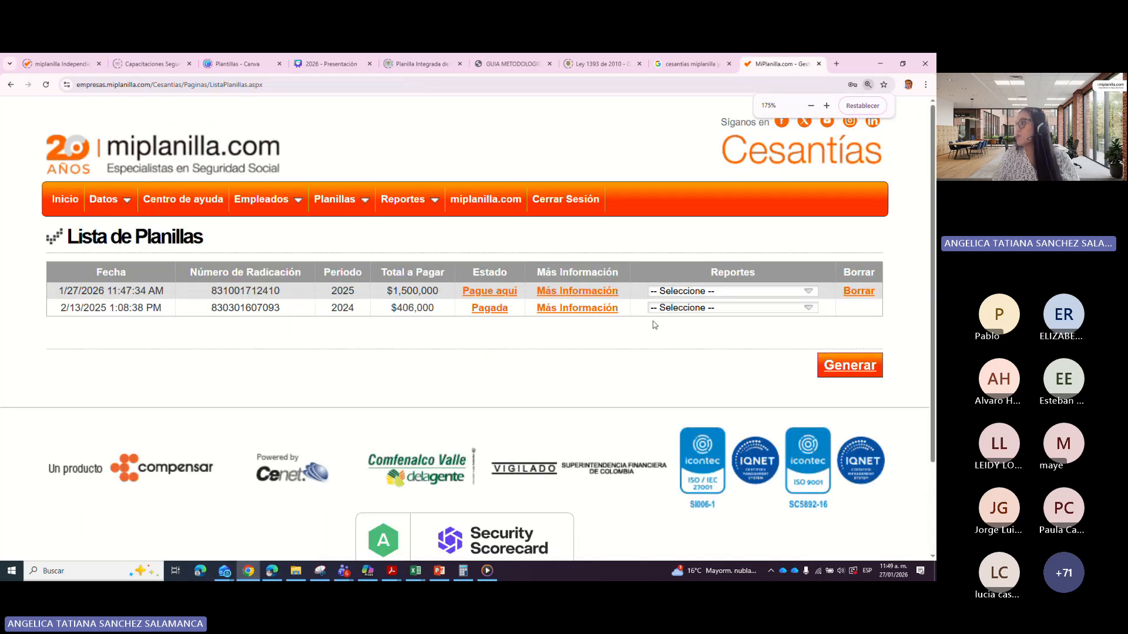
left_click(675, 291)
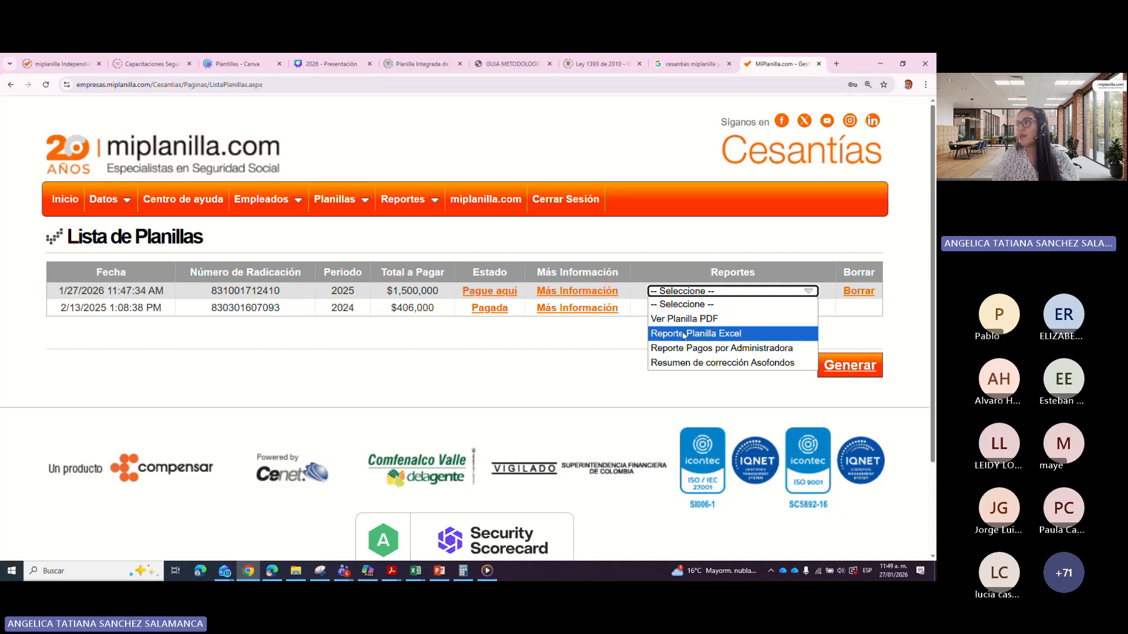
left_click(323, 400)
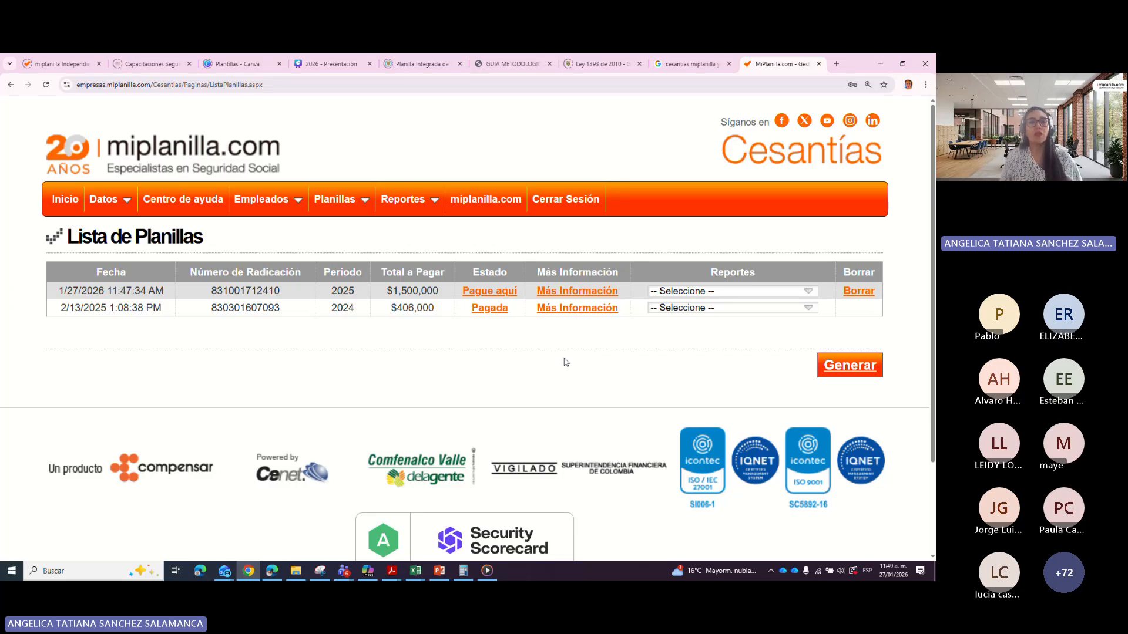
Step: Open the Excel bulk upload page for employees and download the employee template
left_click(360, 200)
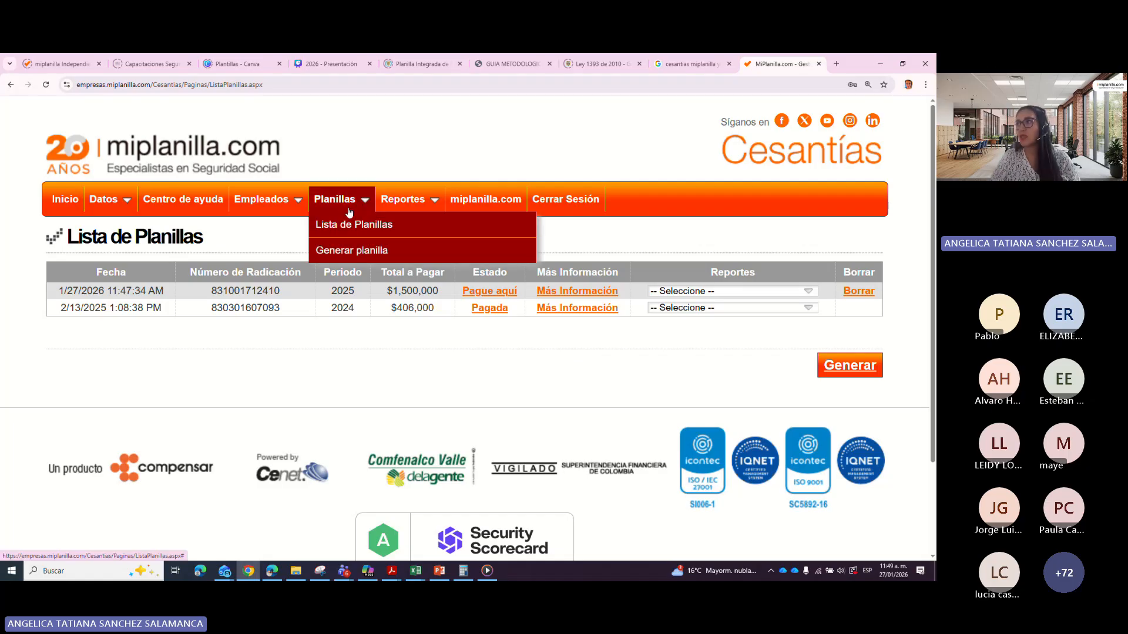
left_click(268, 200)
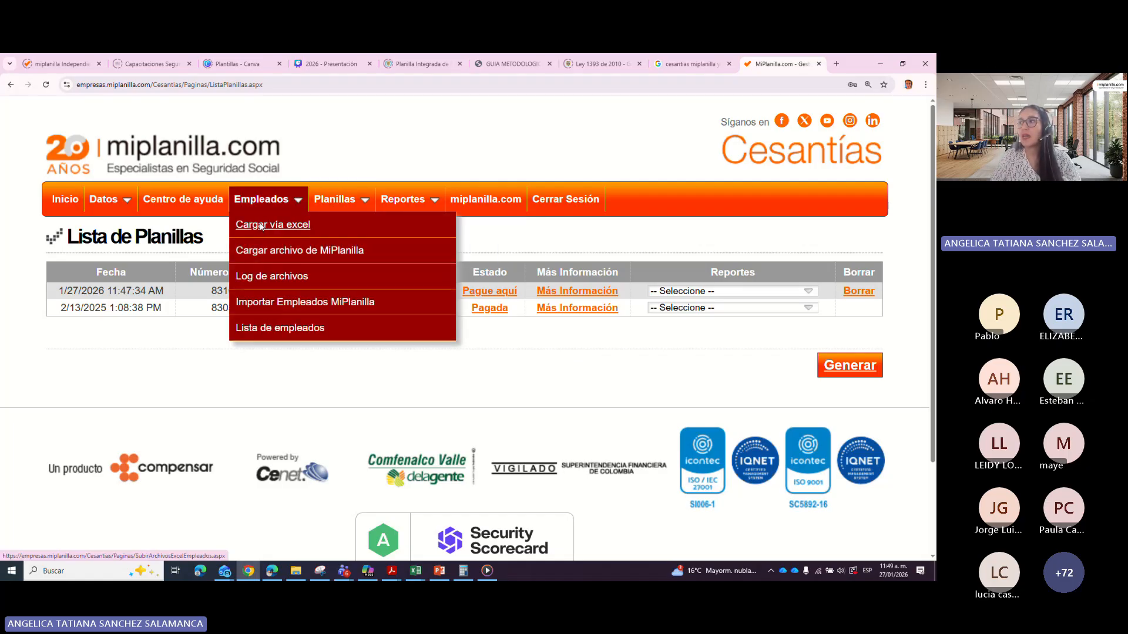
left_click(261, 225)
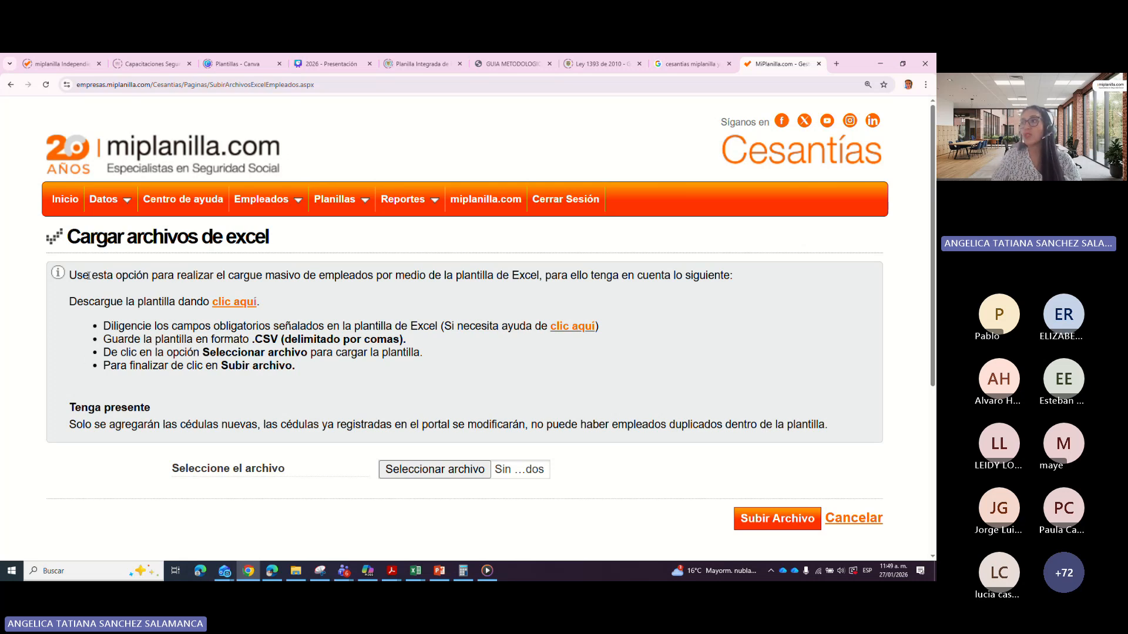
left_click_drag(88, 276, 690, 271)
left_click_drag(89, 302, 159, 302)
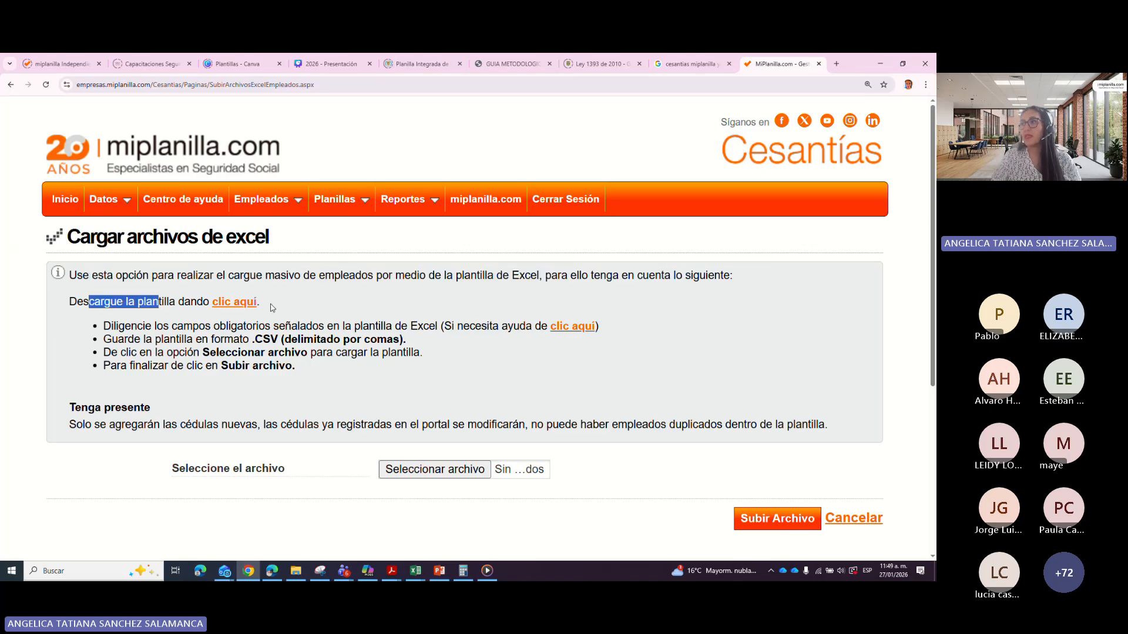
left_click(246, 304)
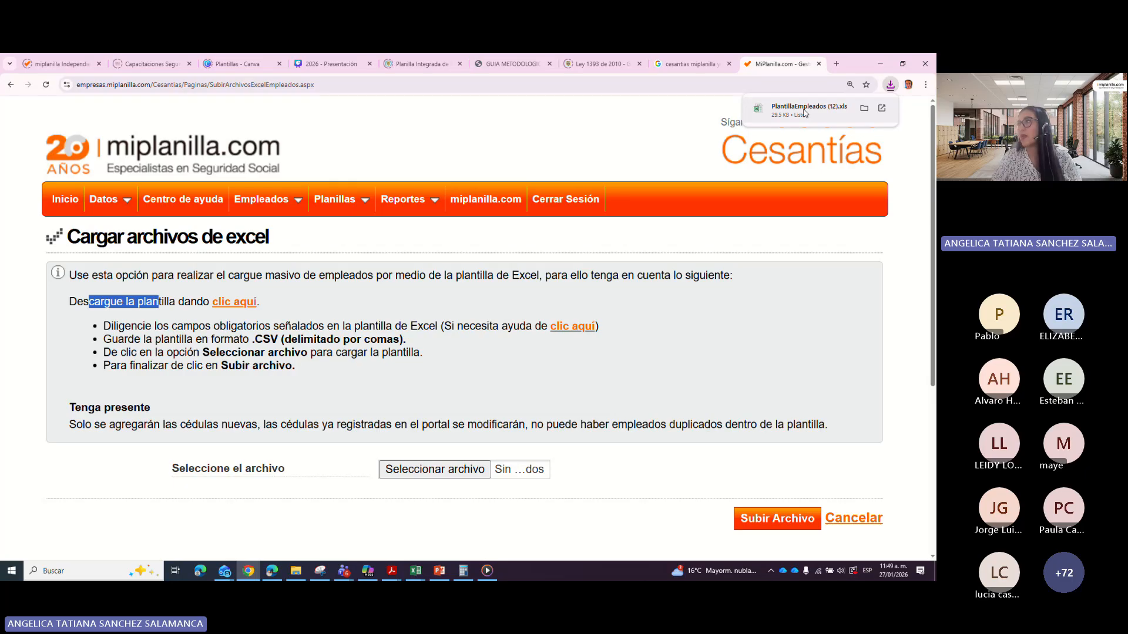
Step: Review the instructions for completing the template, saving it as comma-delimited CSV, selecting it and uploading it
left_click_drag(145, 326, 508, 326)
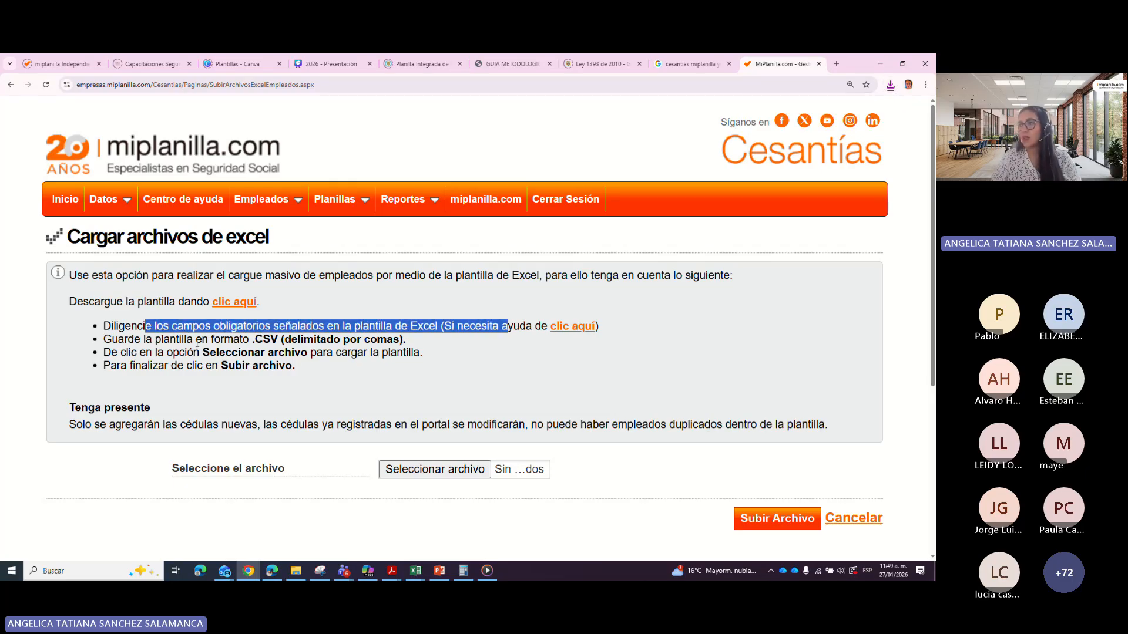
left_click_drag(128, 339, 393, 341)
left_click_drag(119, 351, 322, 352)
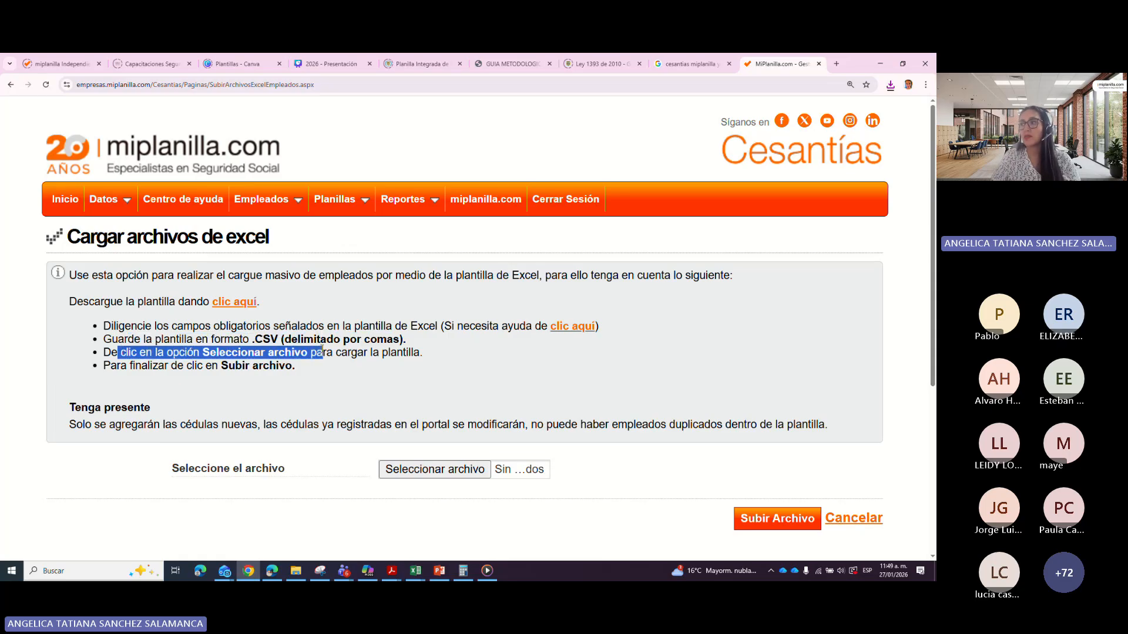
left_click_drag(236, 365, 269, 366)
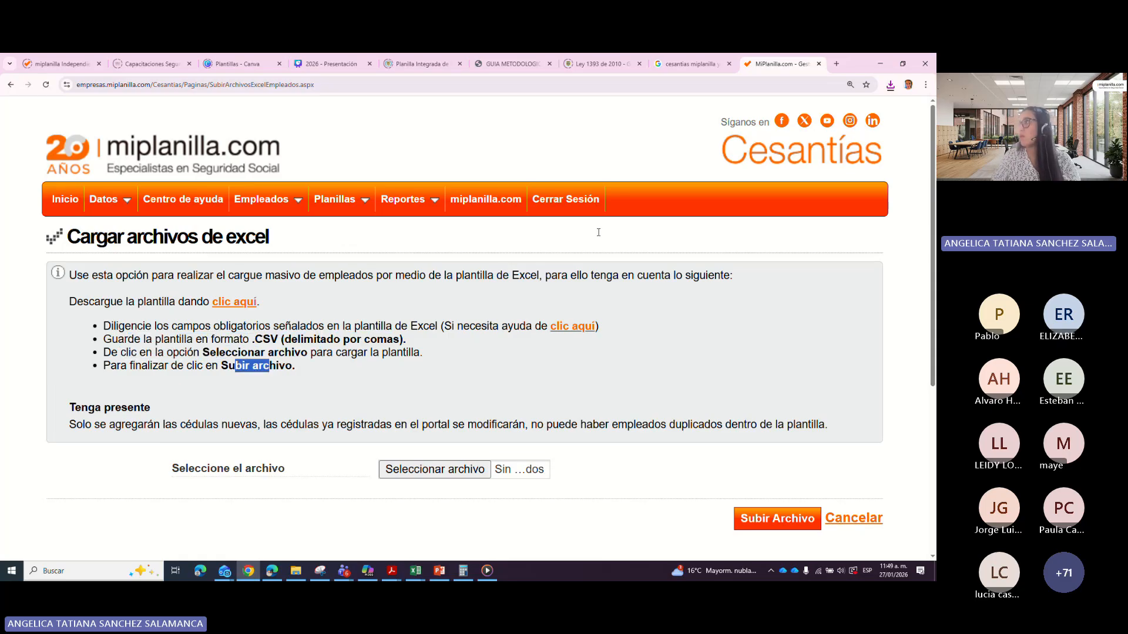
Step: Open the downloaded employee template PlantillaEmpleados (12).xls in Excel
left_click(893, 89)
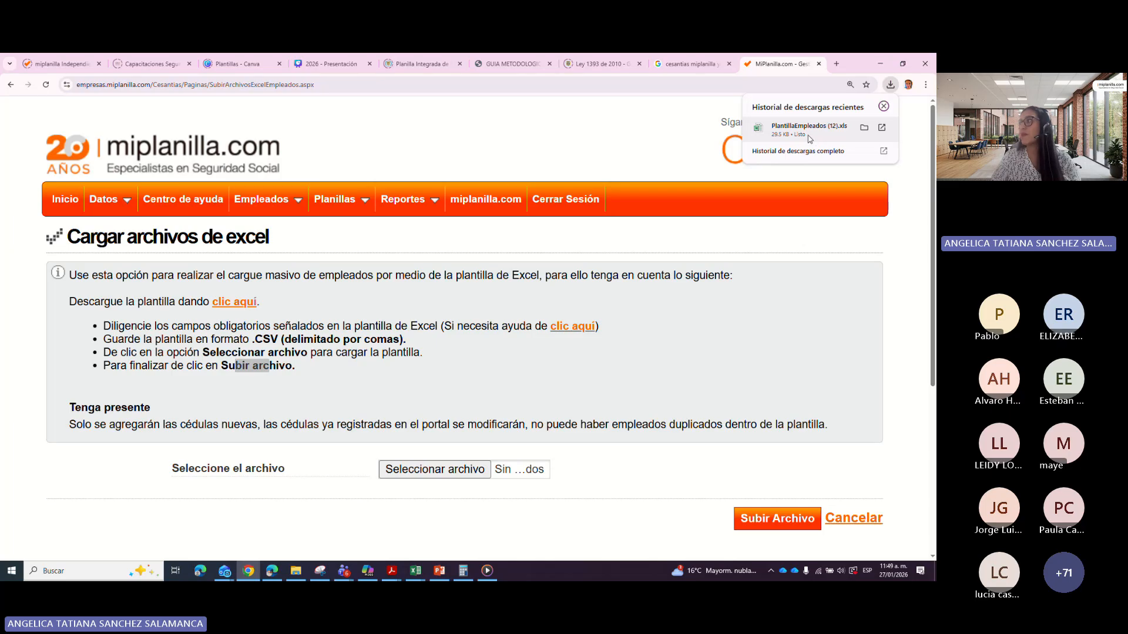
left_click(809, 135)
scroll(114, 335, "up", 4)
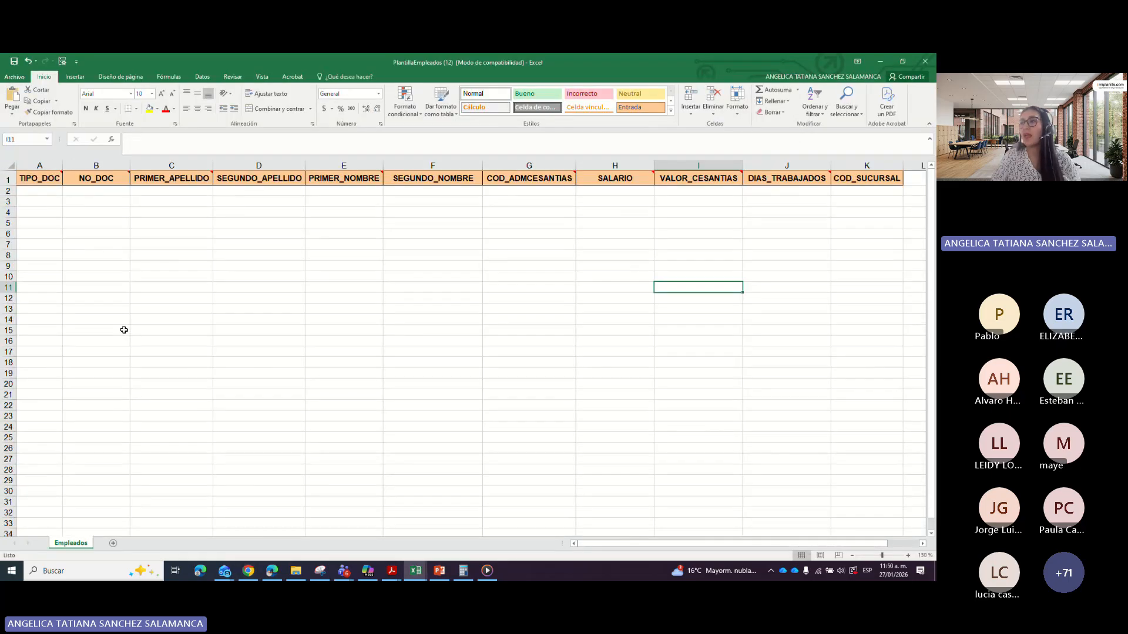
Step: Examine the template's required columns from TIPO_DOC through COD_ADMCESANTIAS, including the note listing the fund administrator codes
left_click(48, 185)
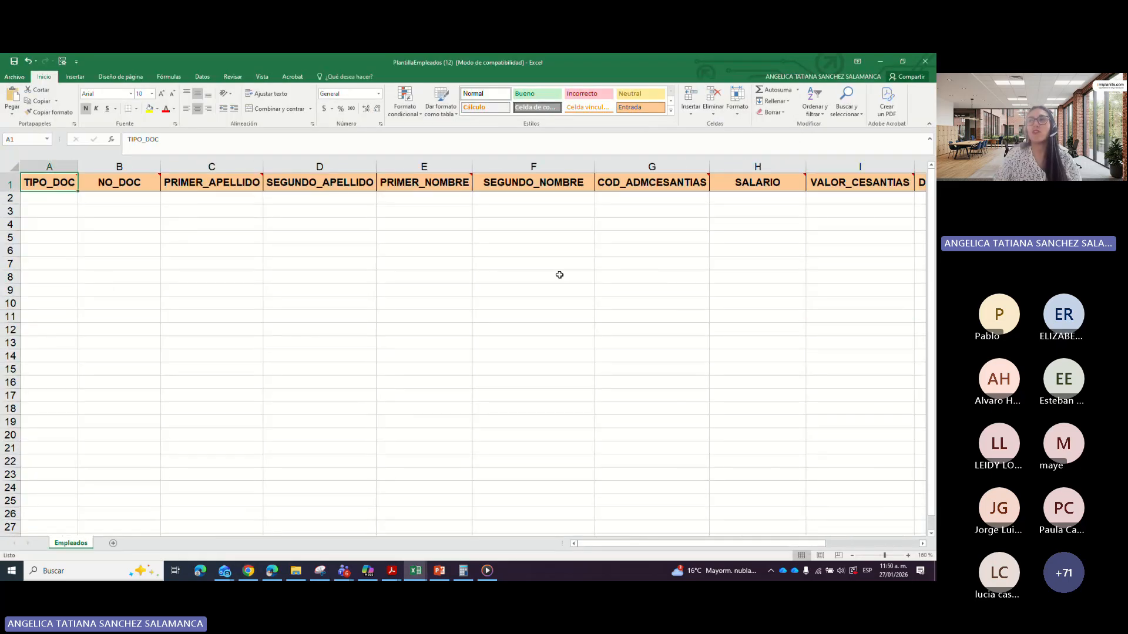
key("Down")
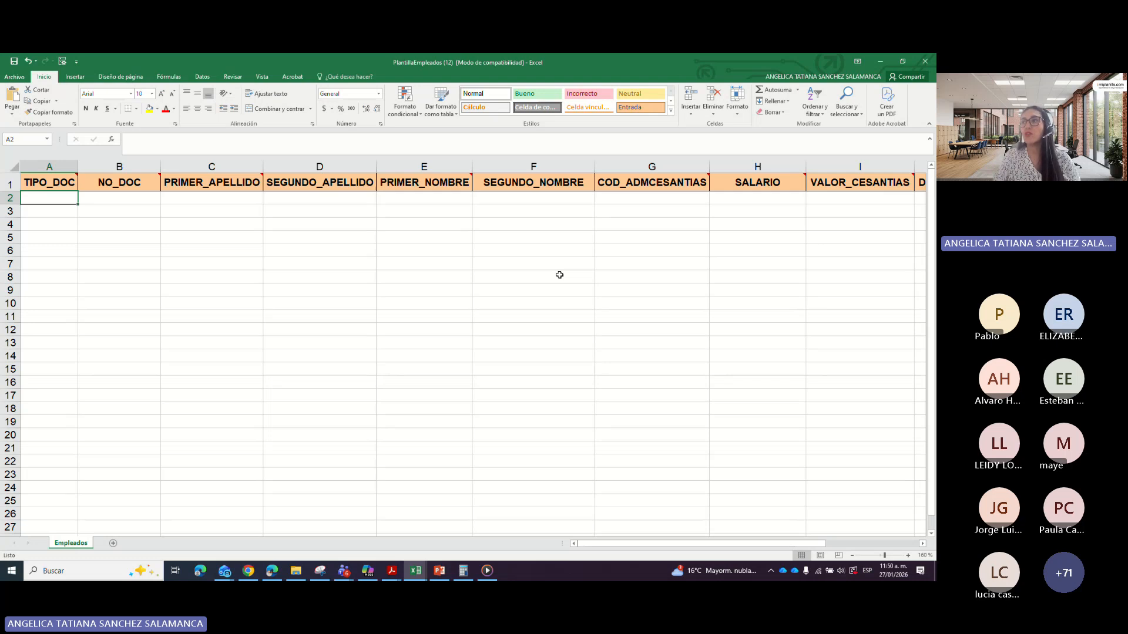
key("Right")
key("Right")
key("Right")
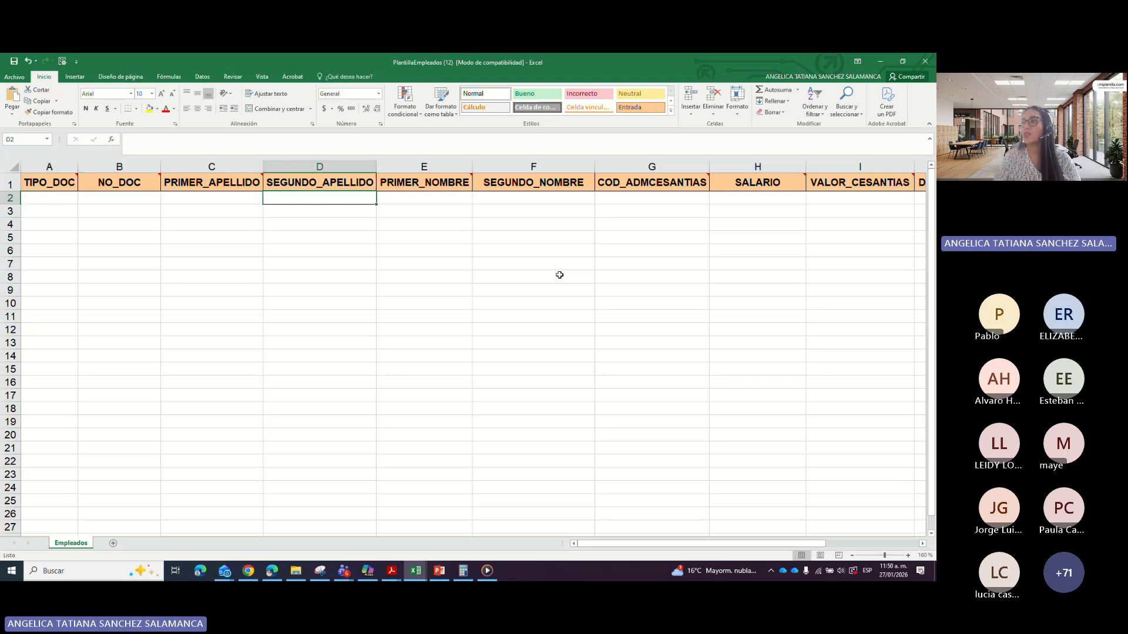
key("Right")
key("Right")
key("Right")
key("Right")
key("Right")
key("Left")
key("Left")
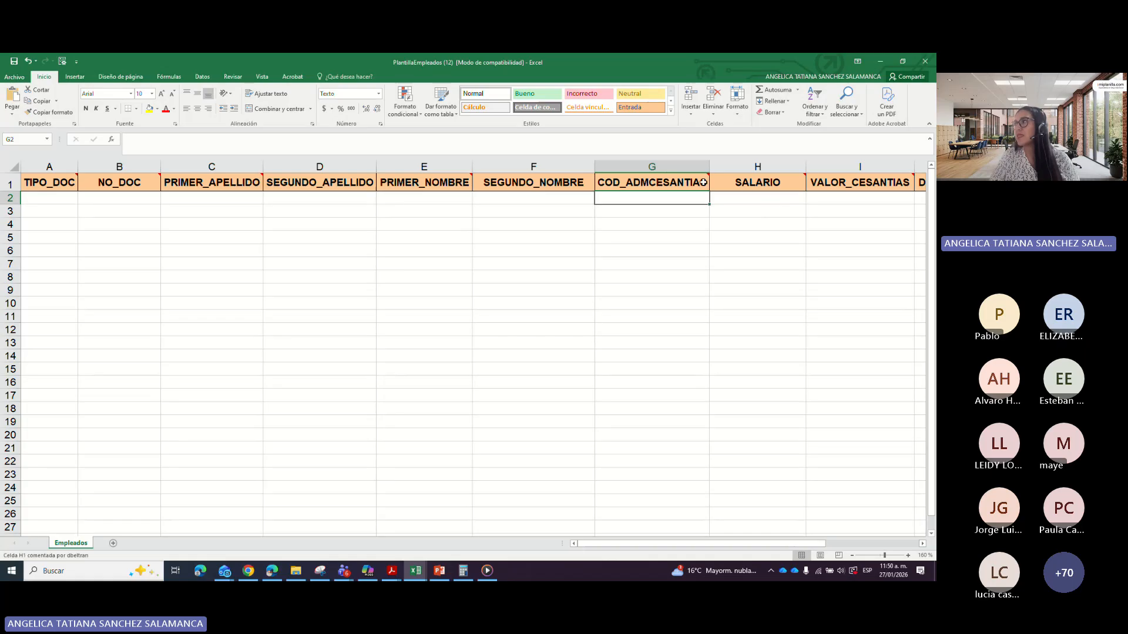
mouse_move(694, 179)
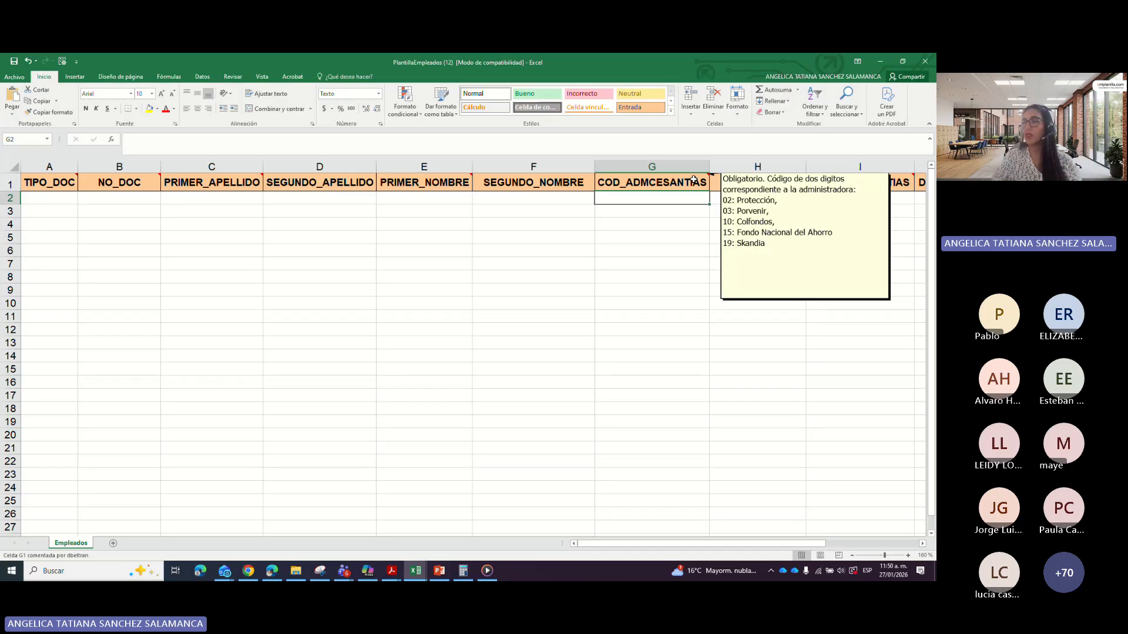
left_click(677, 236)
Step: Examine the template's SALARIO, VALOR_CESANTIAS, DIAS_TRABAJADOS and COD_SUCURSAL columns
left_click(747, 184)
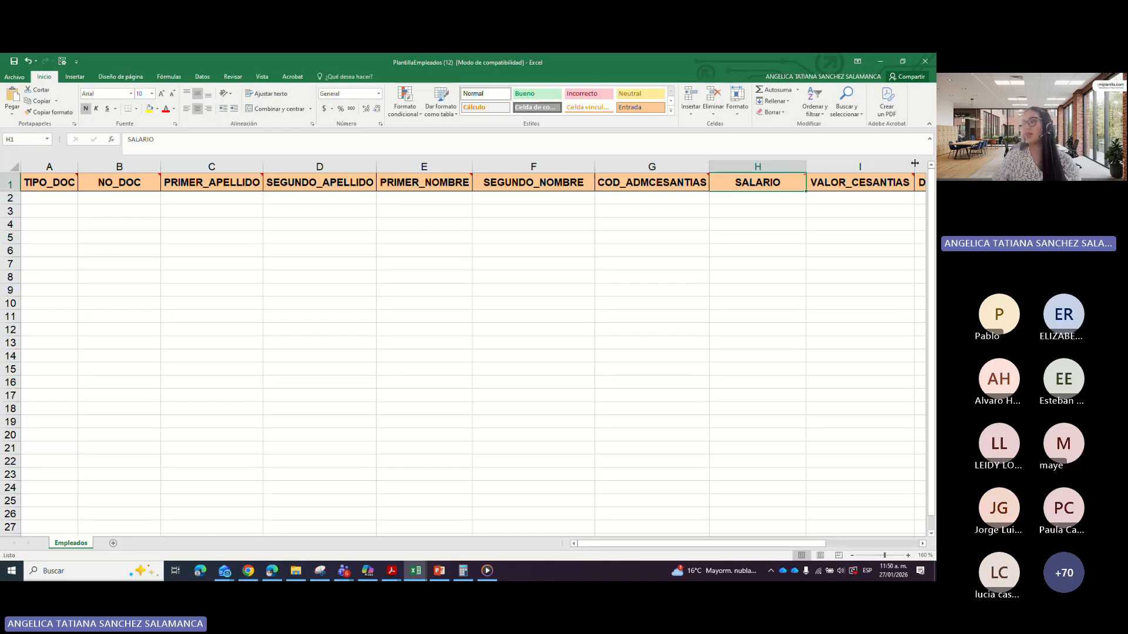
key("Right")
key("Right")
key("Right")
key("Left")
key("Left")
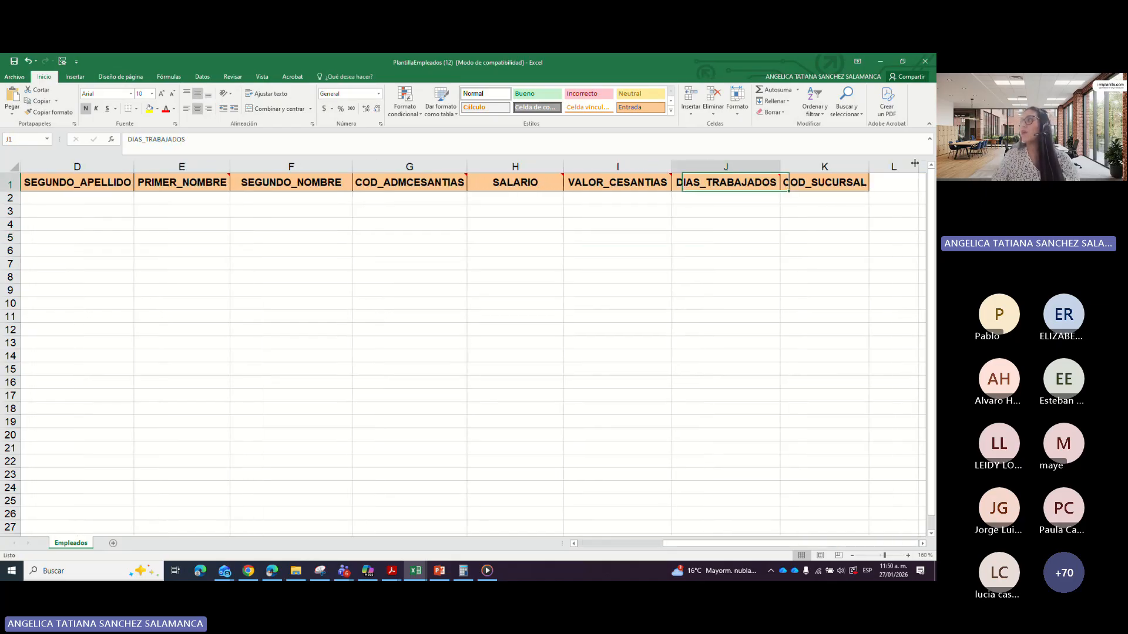
key("shift+Right")
key("shift+Down")
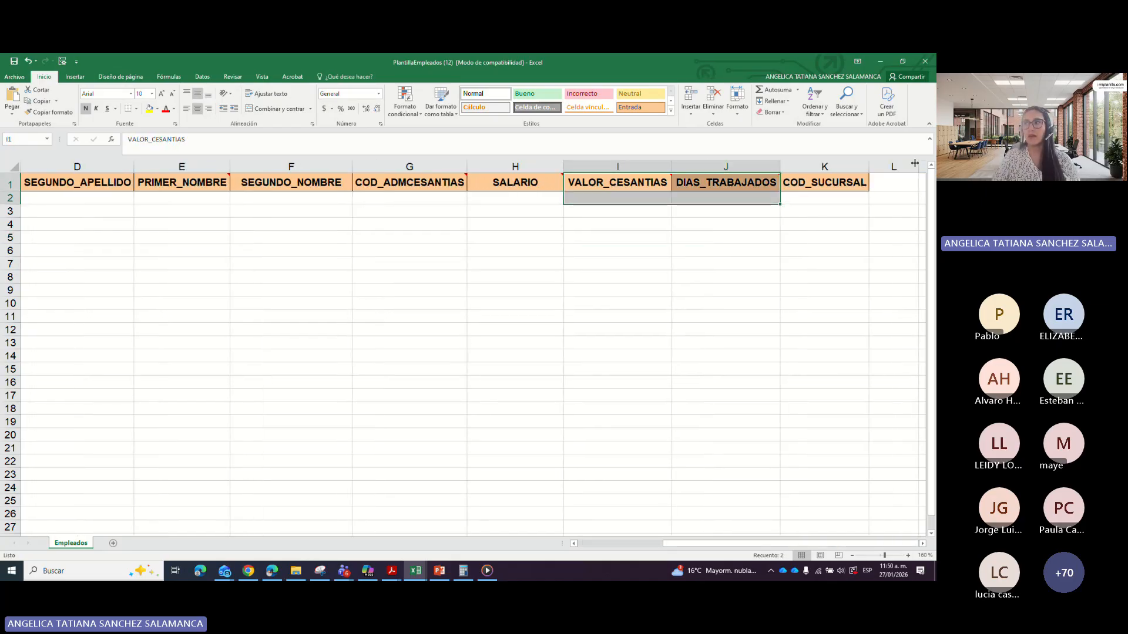
Step: Enter document type CC and the employee's document number in row 2, consulting the TIPO_DOC note for the allowed types
key("Left")
key("Left")
key("Down")
key("Home")
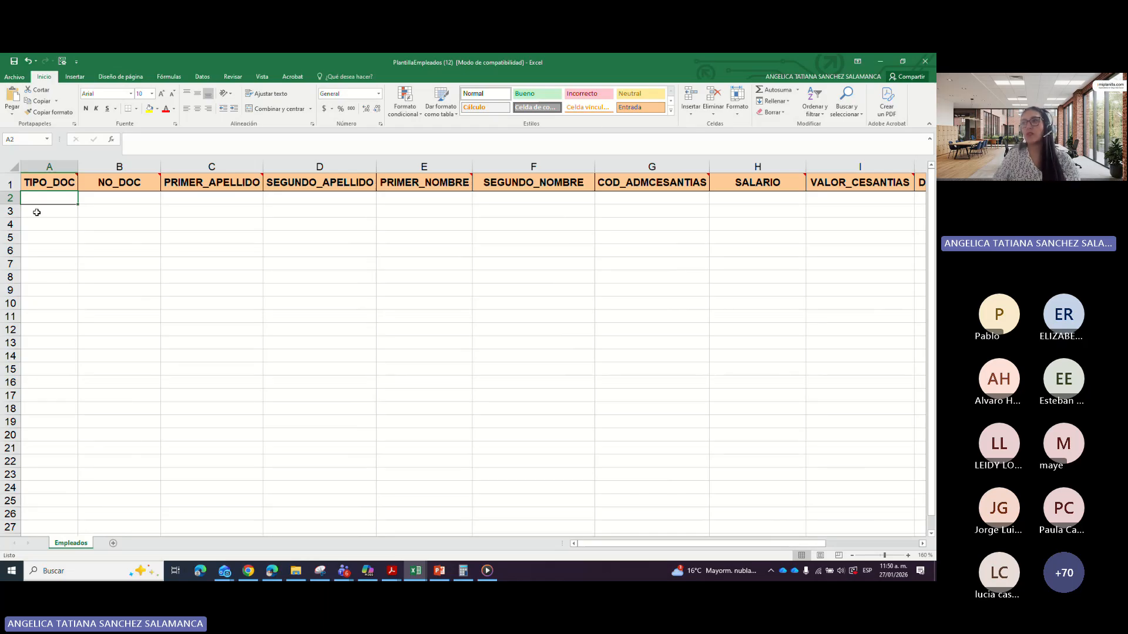
mouse_move(50, 183)
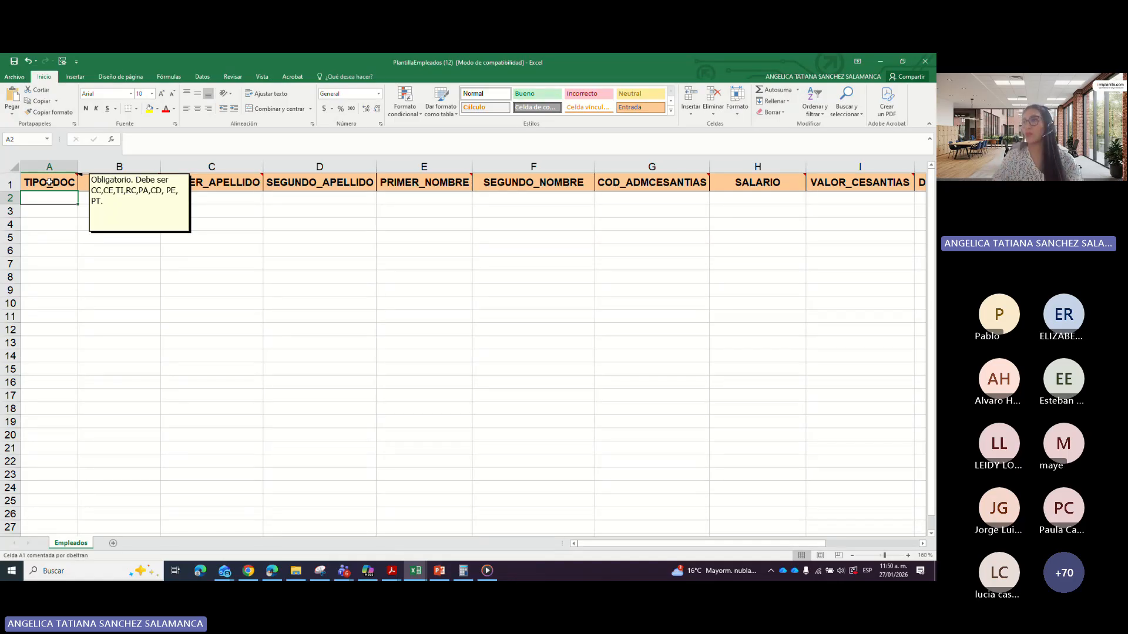
type("CC")
key("Tab")
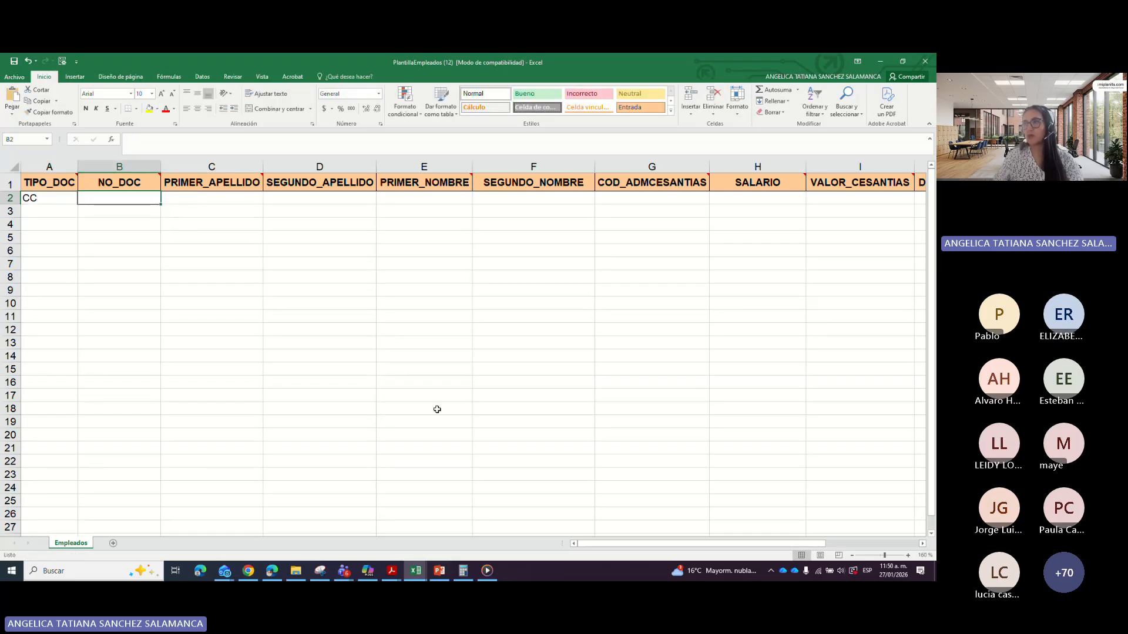
type("200000")
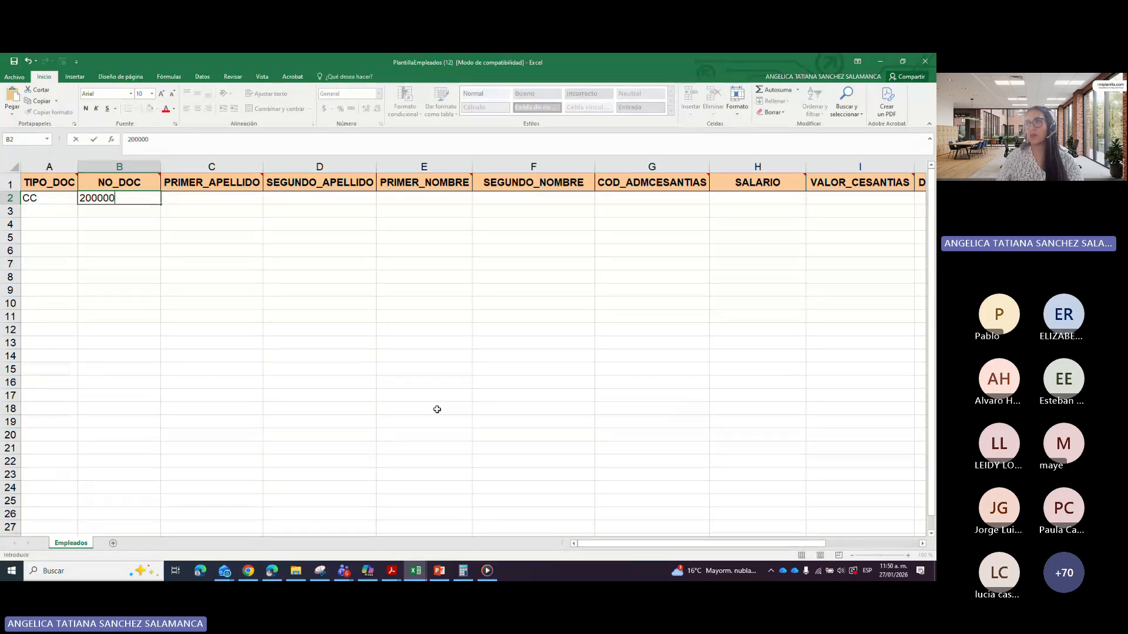
type("0")
key("Tab")
Step: Fill row 2's surname columns with APELLIDO PRIMER and APELLIDO SEGUNDO
type("AP")
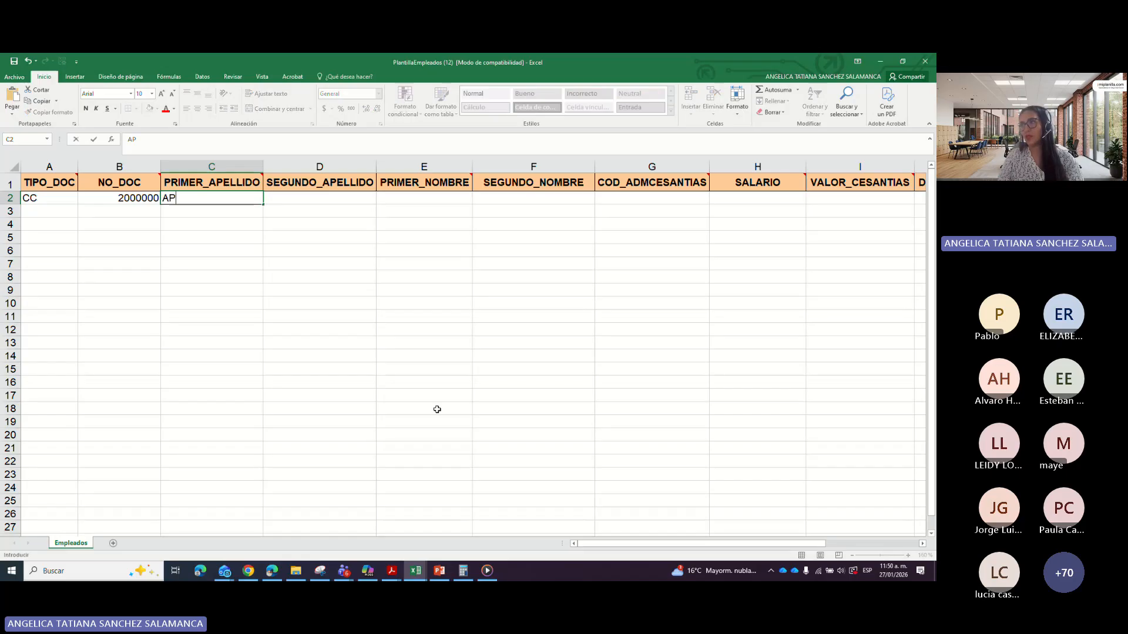
type("ELLIDO PRIMER")
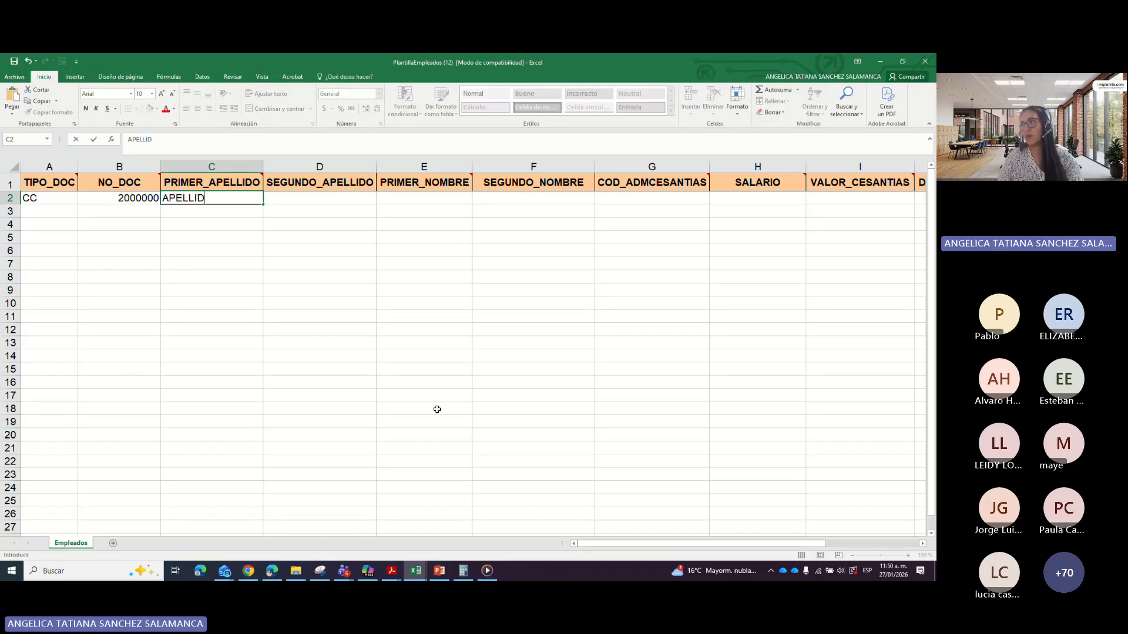
key("Tab")
type("APELL")
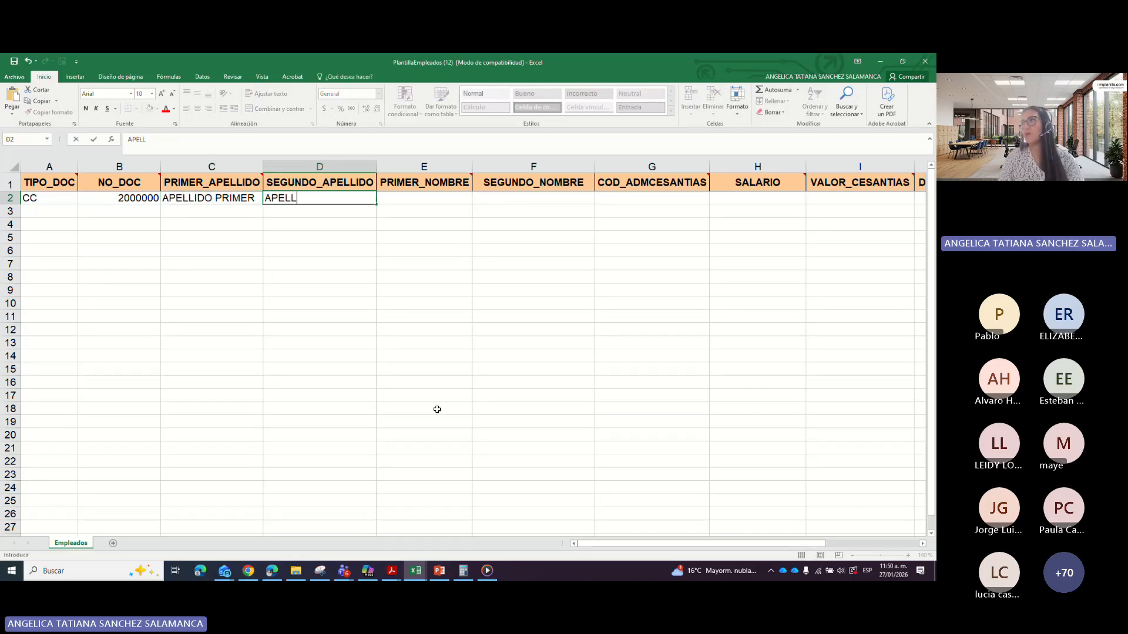
type("IDO SEGUNDO")
key("Tab")
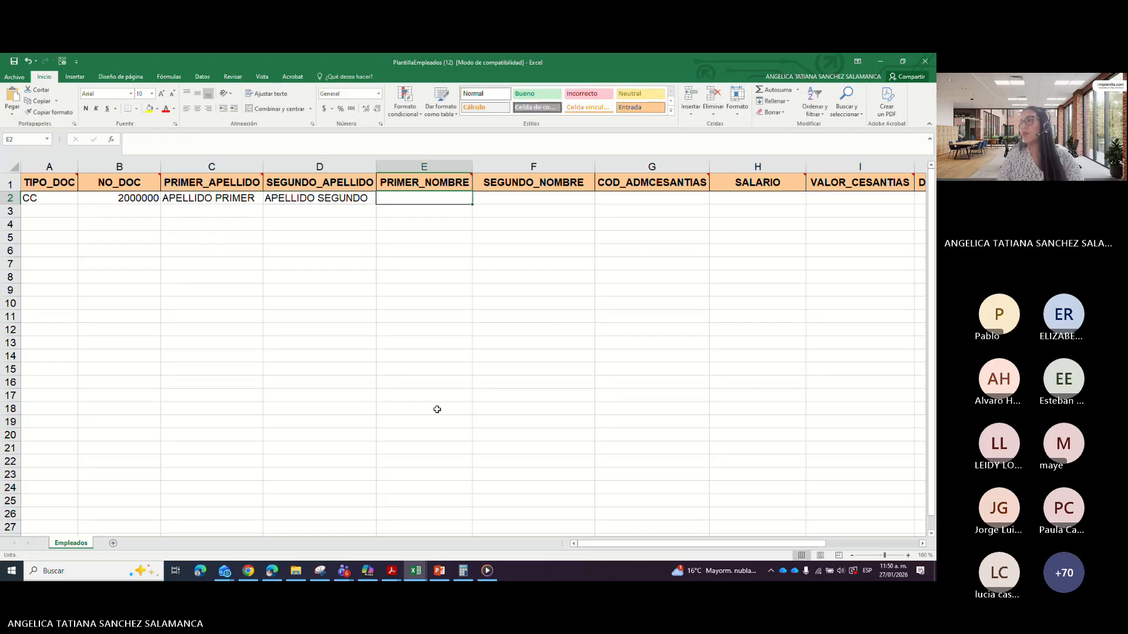
Step: Fill row 2's given-name columns with NOMBRE PRIMER and NOMBRE SEGUNDO
type("NOMBRE PRIMER")
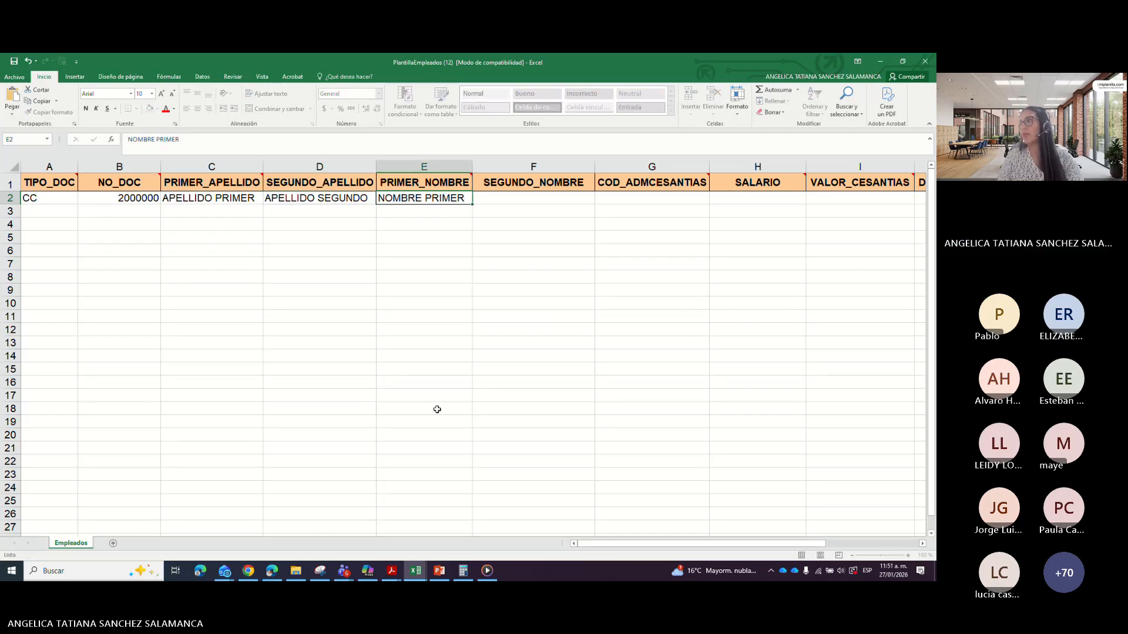
key("Tab")
type("NOMBRE SEGUNDO")
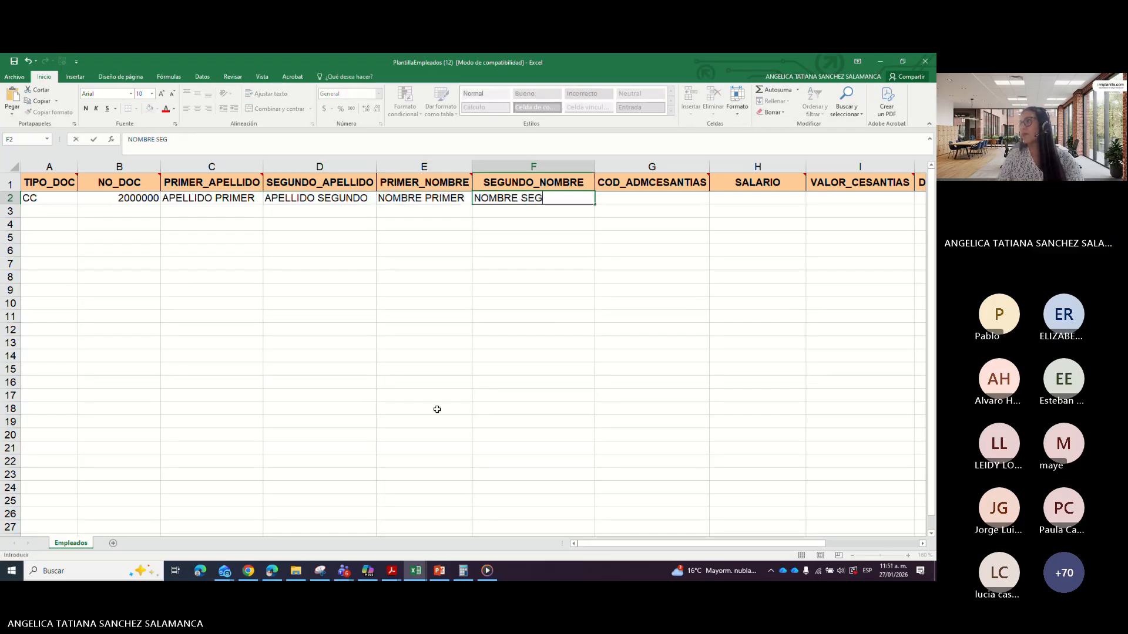
key("Return")
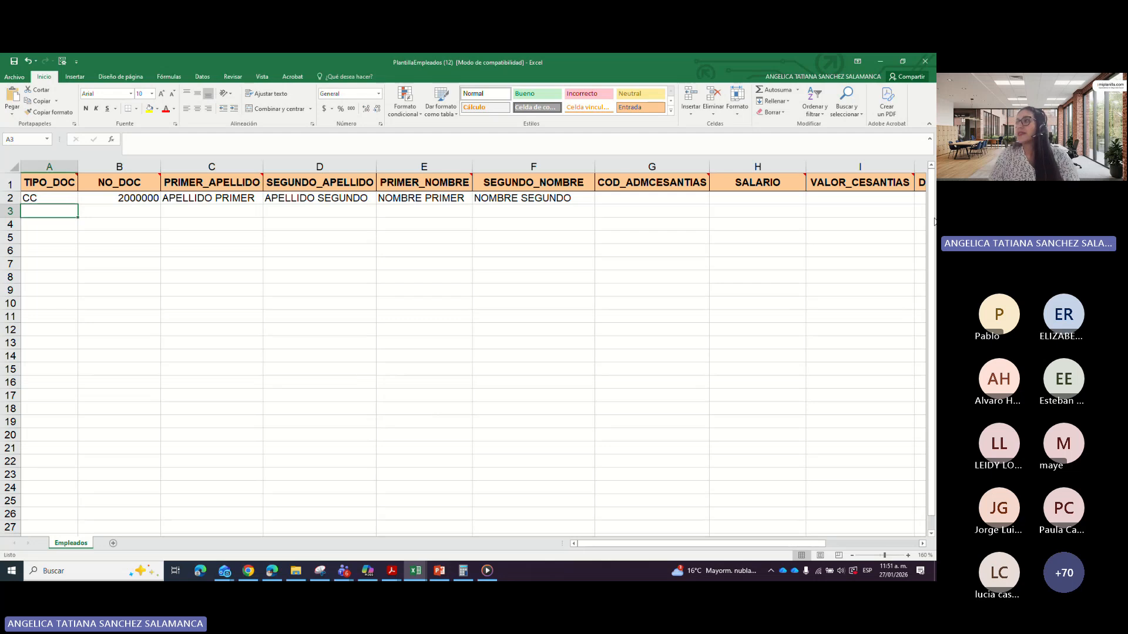
Step: Enter administrator code 15 for Fondo Nacional del Ahorro and a salary of 2000000 in row 2
mouse_move(637, 183)
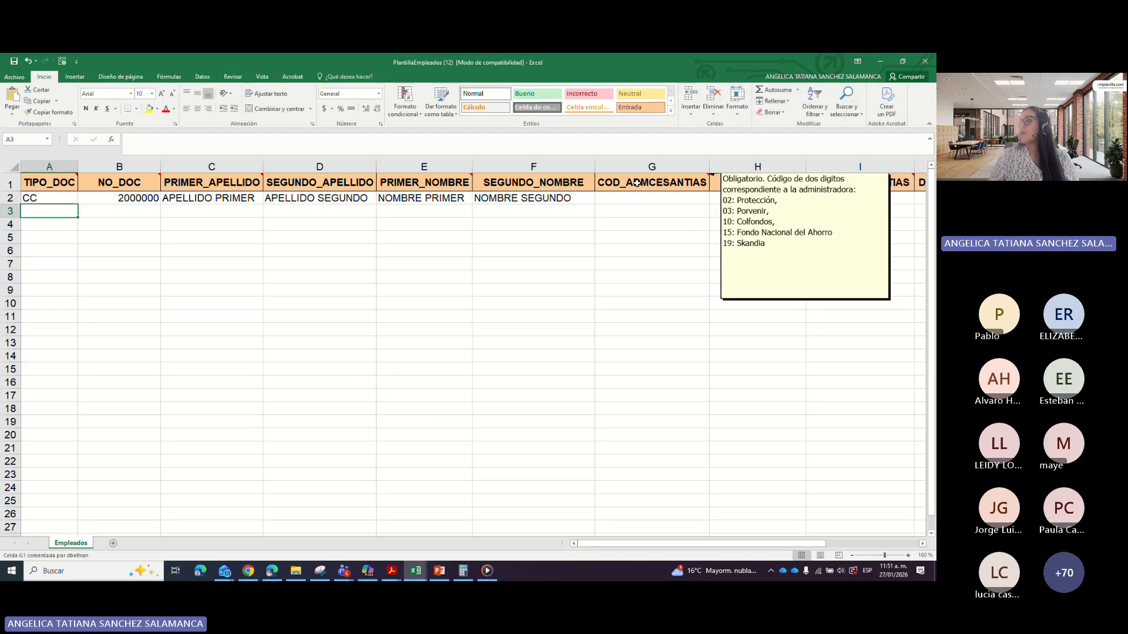
left_click(628, 198)
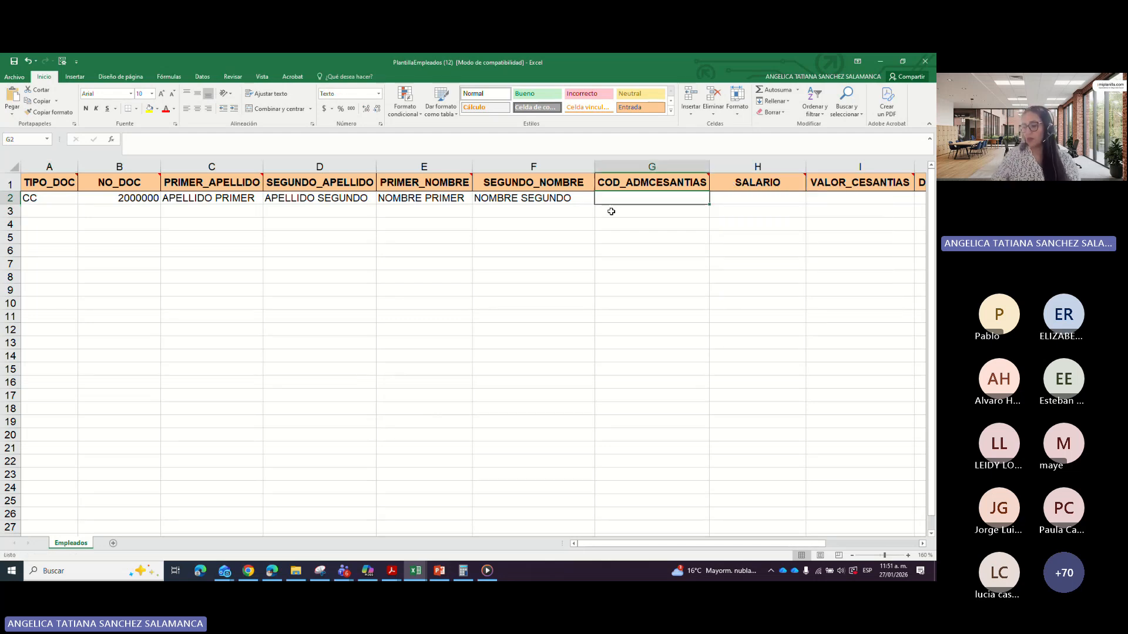
type("15")
key("Tab")
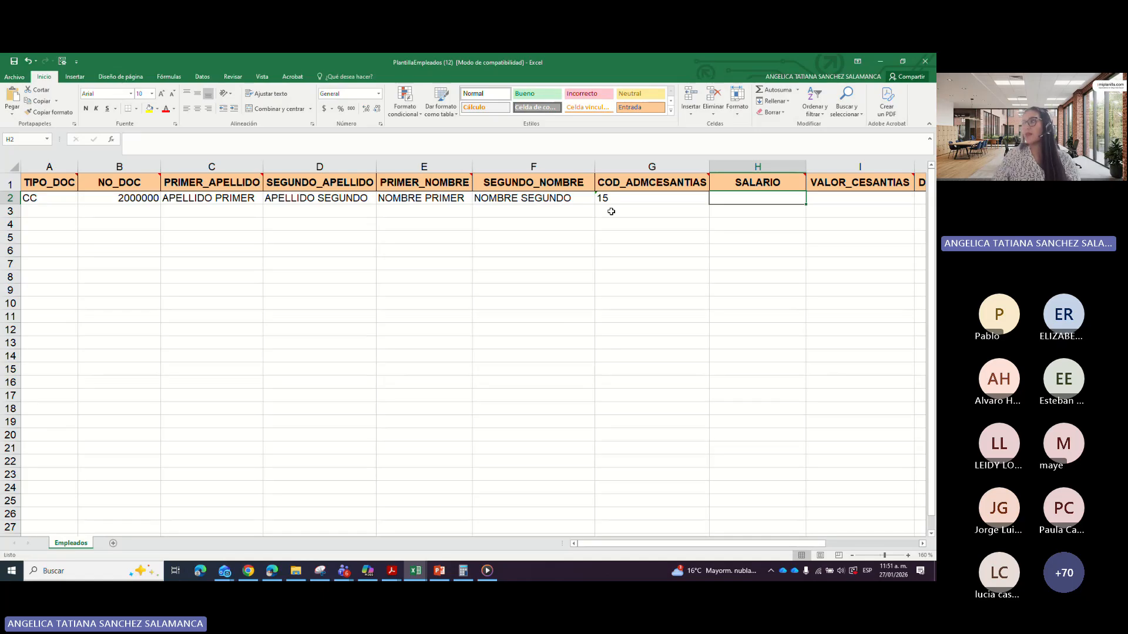
type("2000")
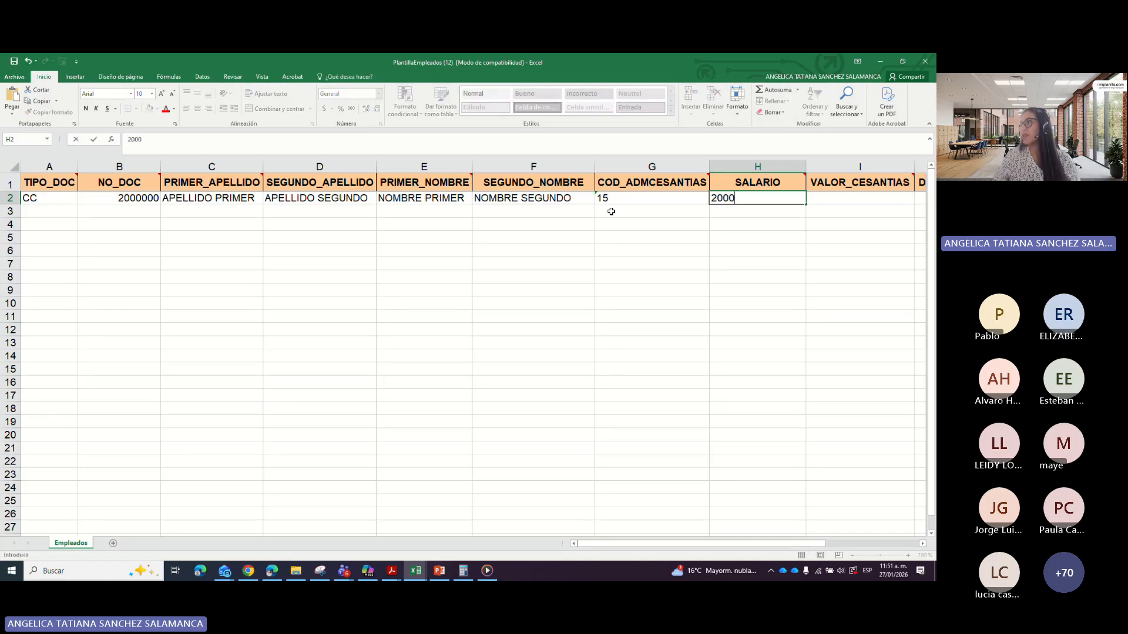
type("000")
key("Tab")
Step: Enter a cesantías value of 2000000 and 360 days worked in row 2, leaving the branch code empty
type("2")
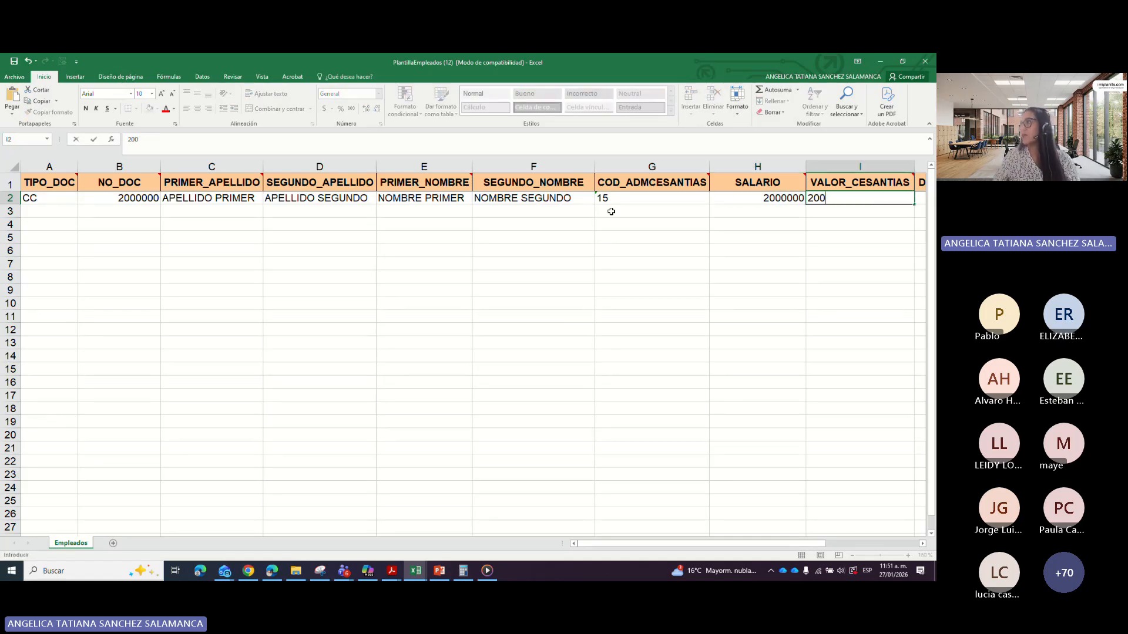
type("000000")
key("Tab")
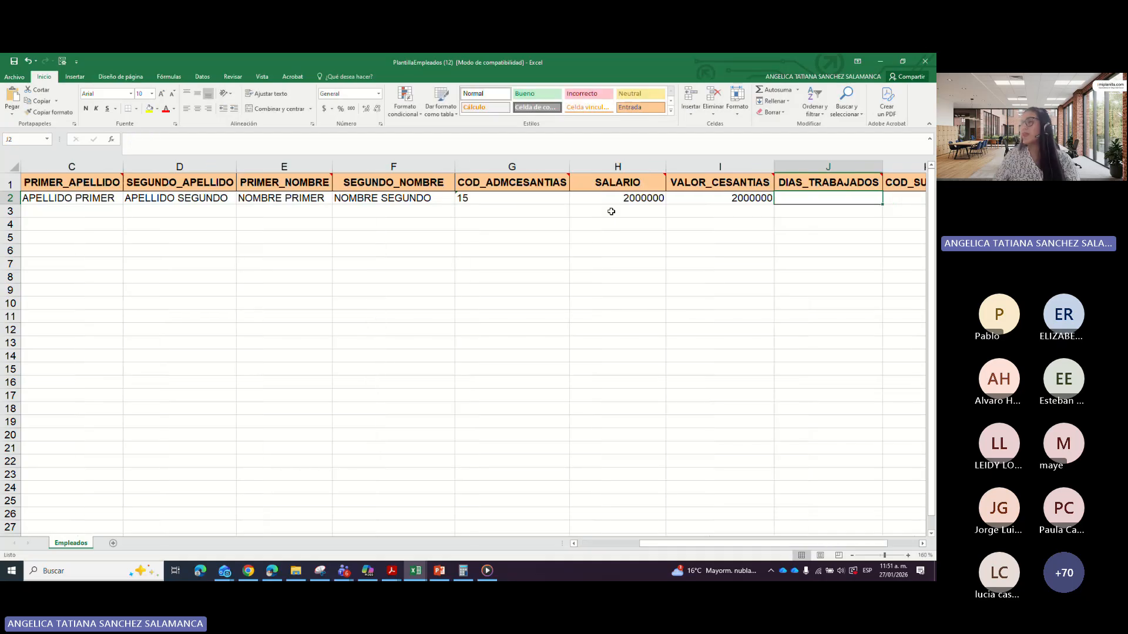
type("360")
key("Tab")
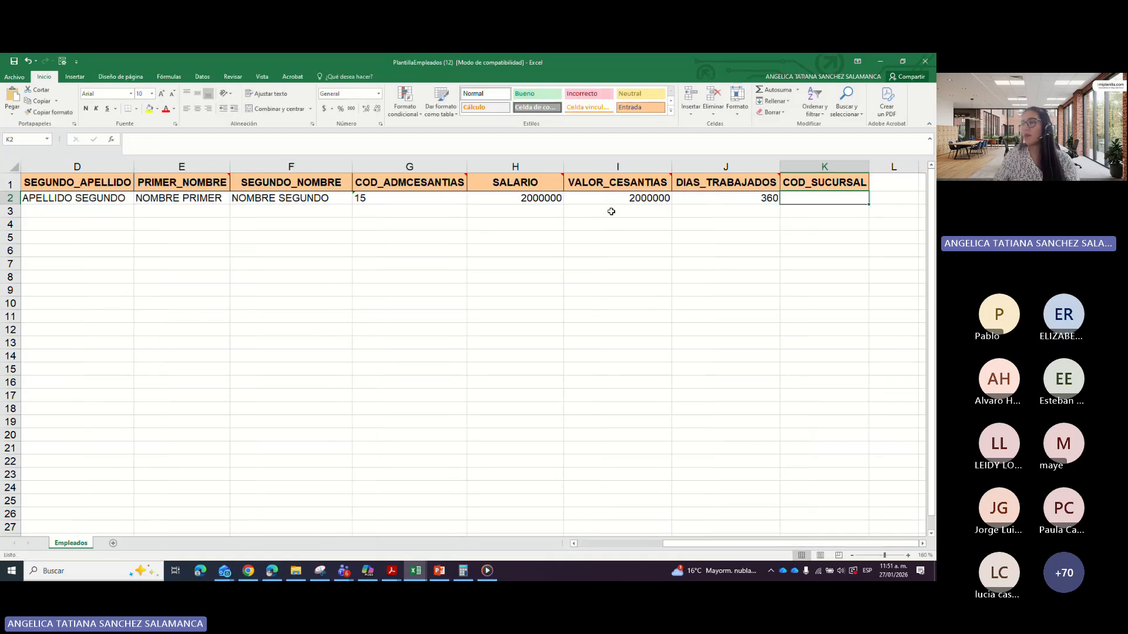
left_click(215, 274)
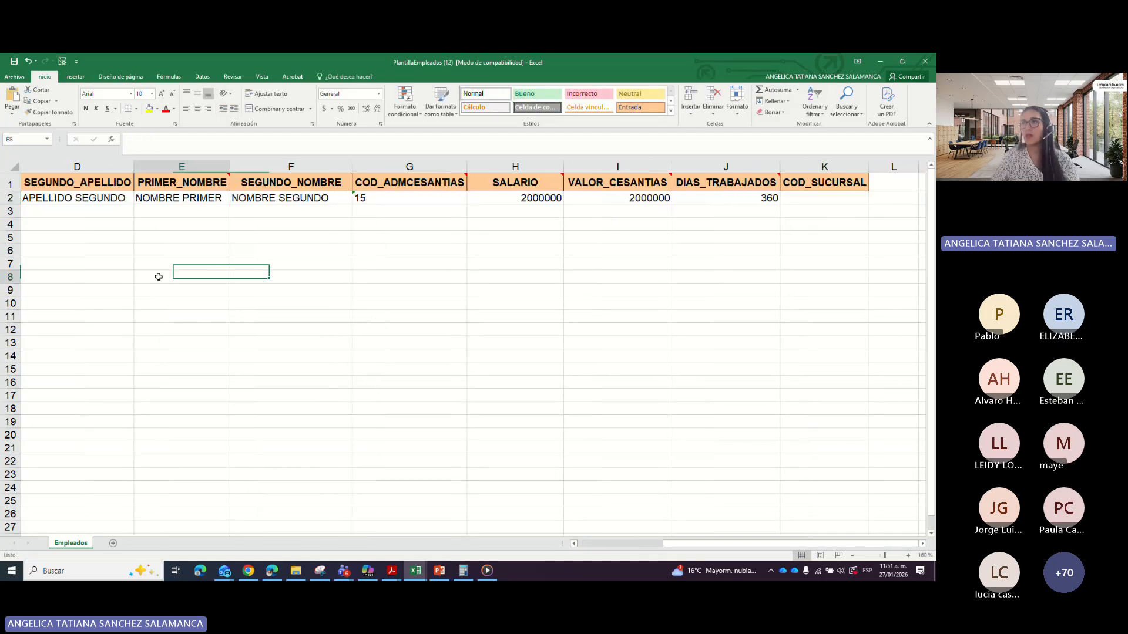
Step: Save the completed template in the Descargas folder in CSV (delimitado por comas) format, keeping the name PlantillaEmpleados (12)
left_click(22, 79)
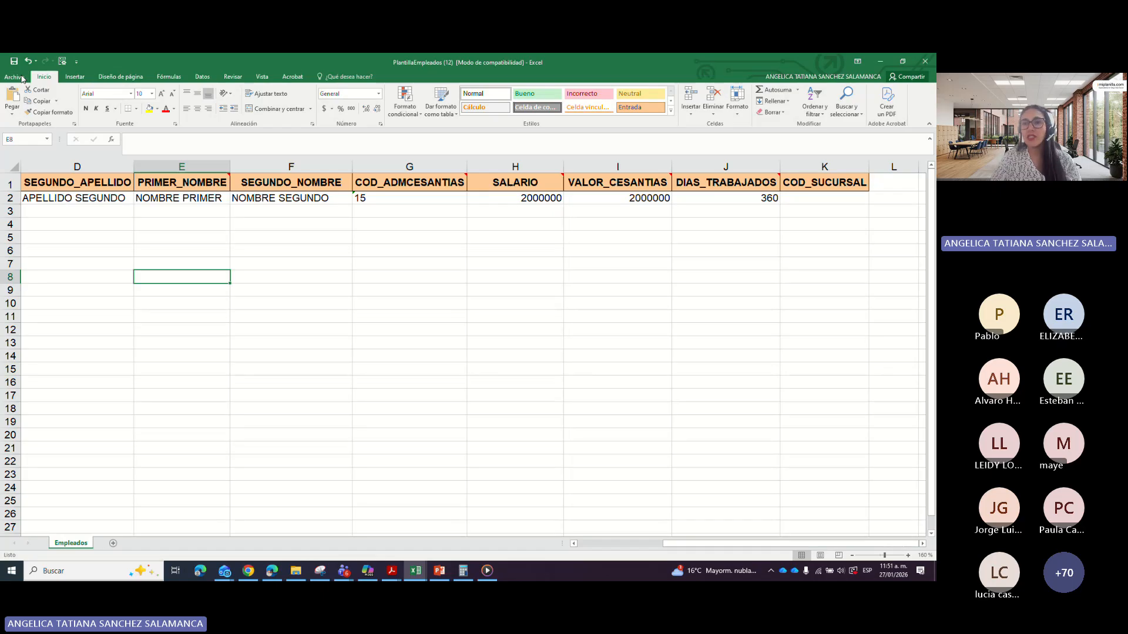
left_click(40, 174)
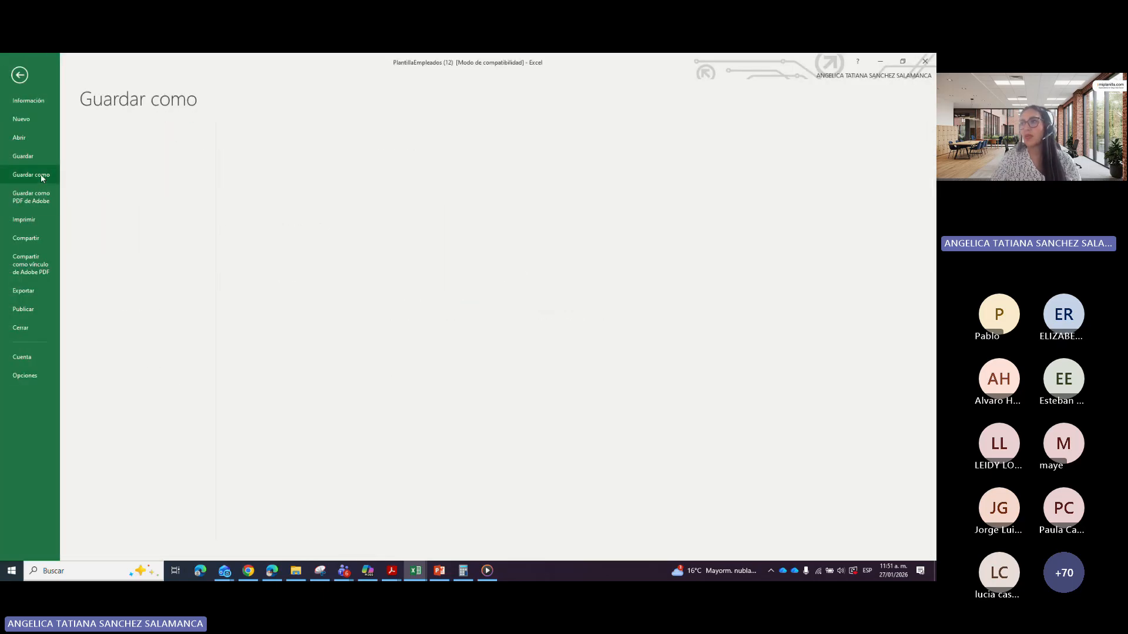
left_click(111, 323)
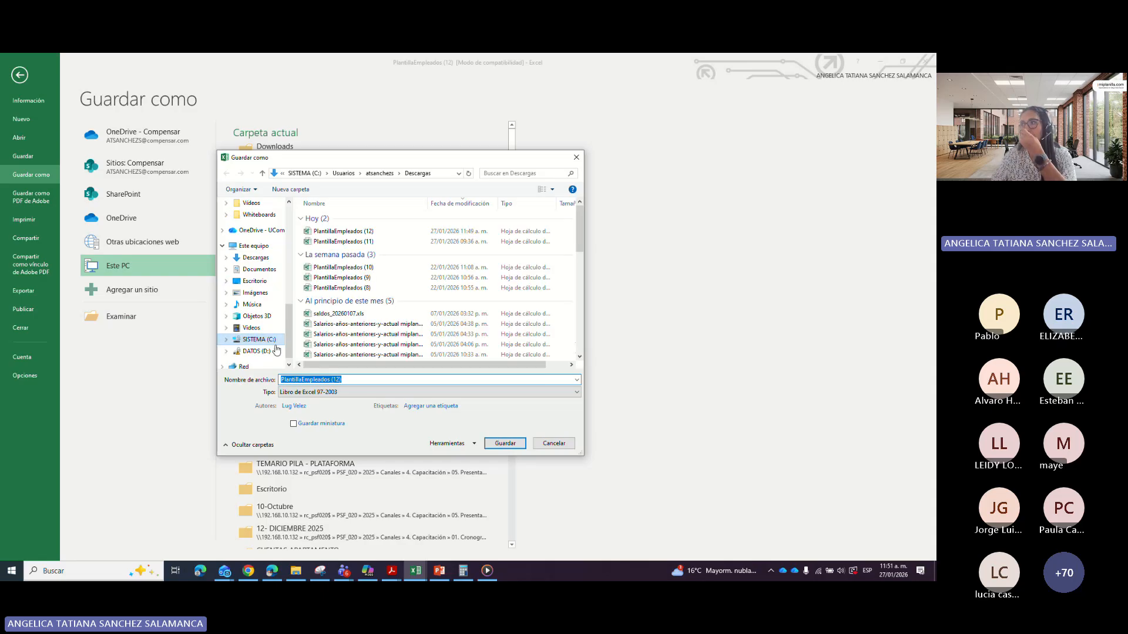
left_click(365, 381)
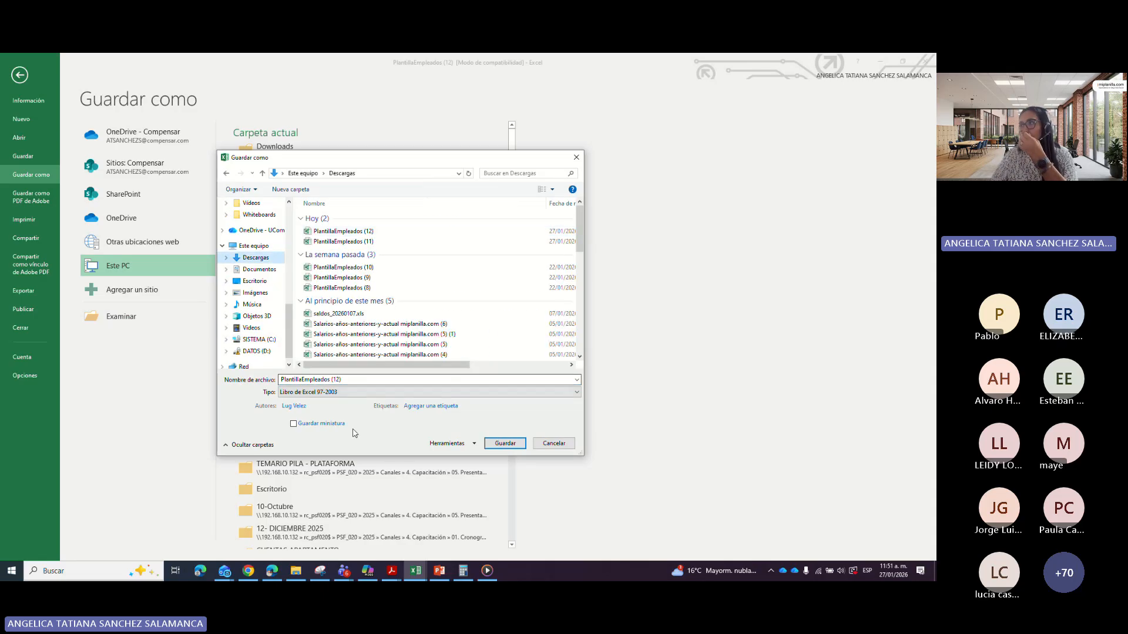
left_click(329, 392)
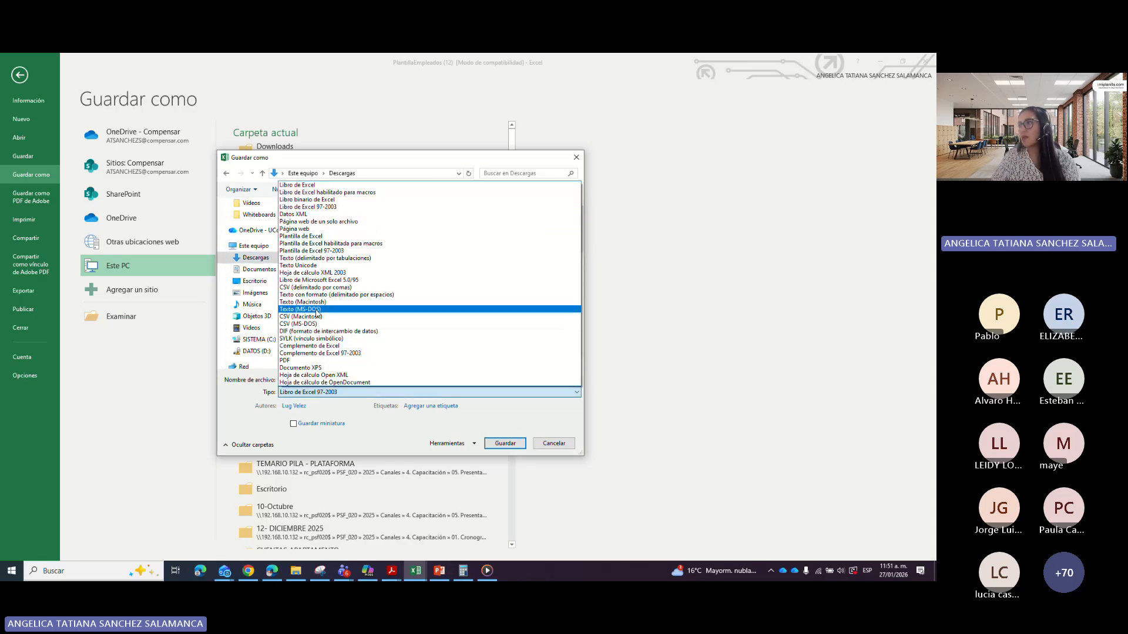
left_click(294, 287)
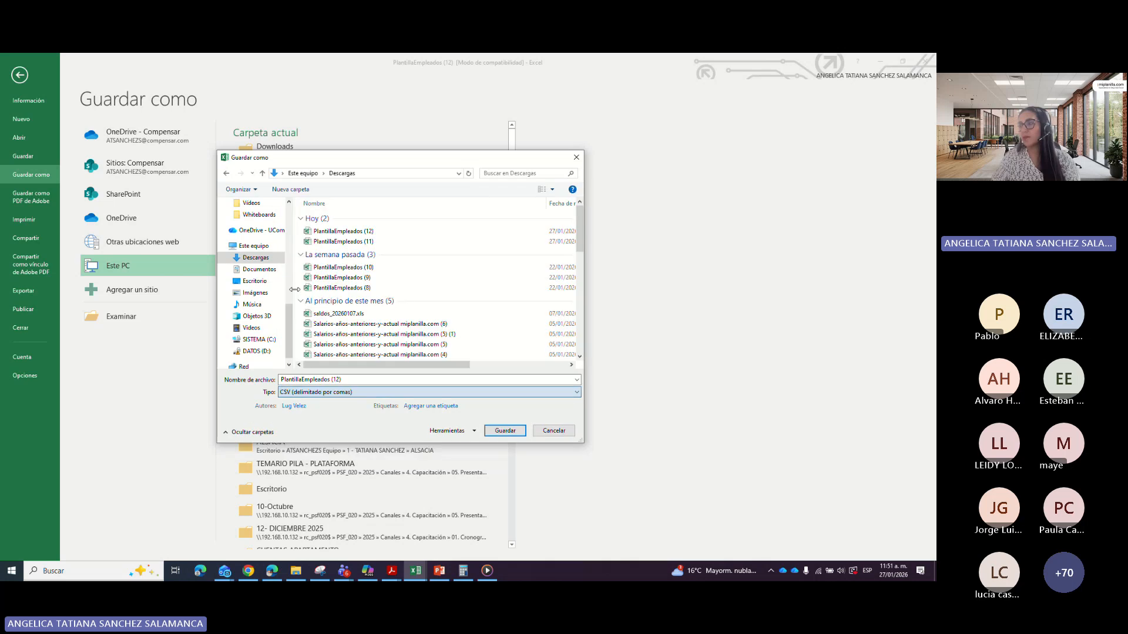
left_click(505, 443)
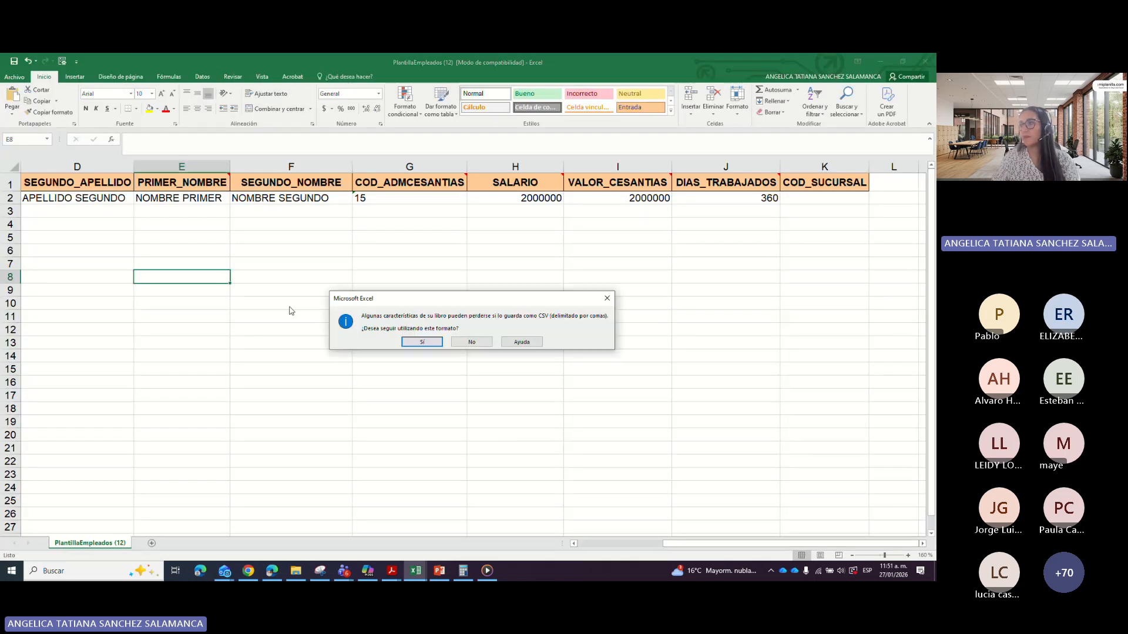
left_click(421, 344)
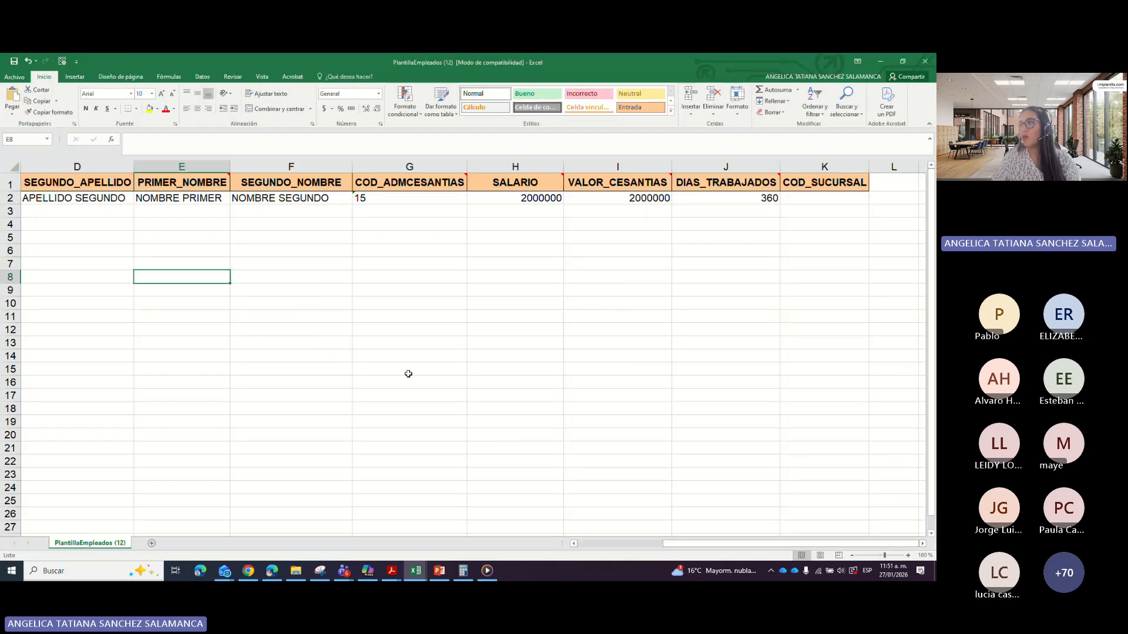
Step: Switch to the Cesantías site in Chrome and upload PlantillaEmpleados (12) from Descargas as the employee file
left_click(255, 572)
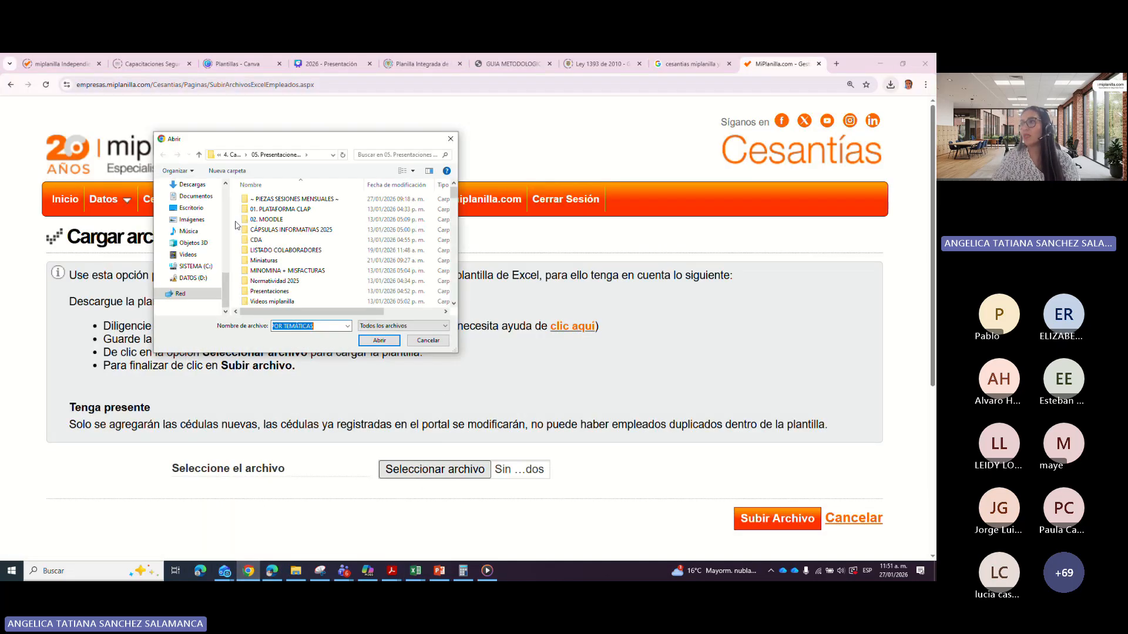
left_click(192, 185)
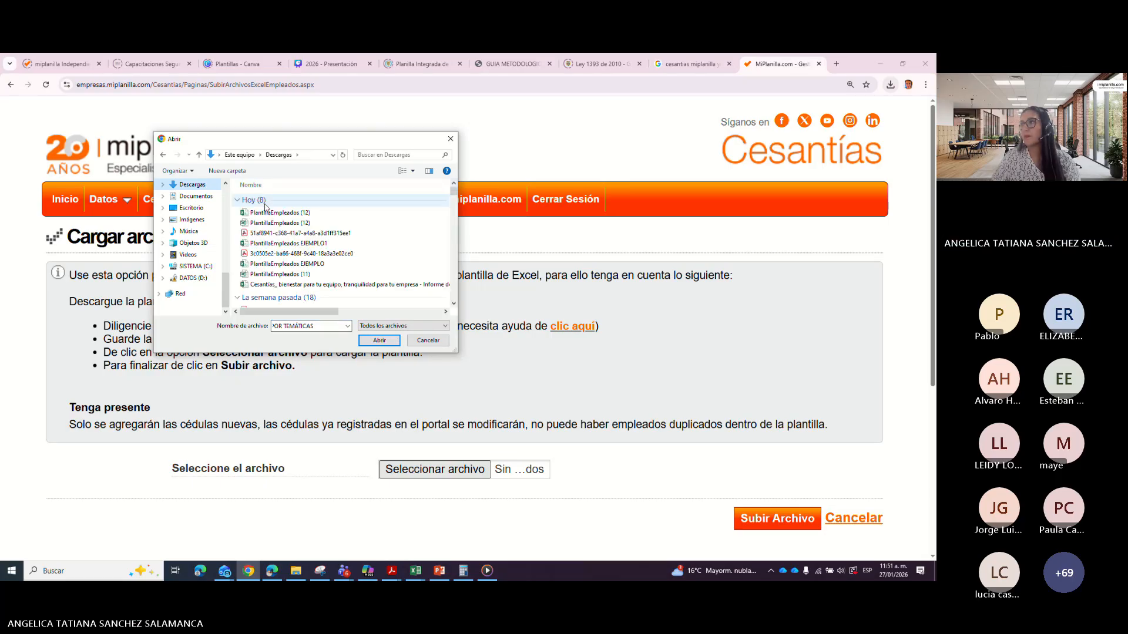
left_click(268, 213)
left_click(387, 341)
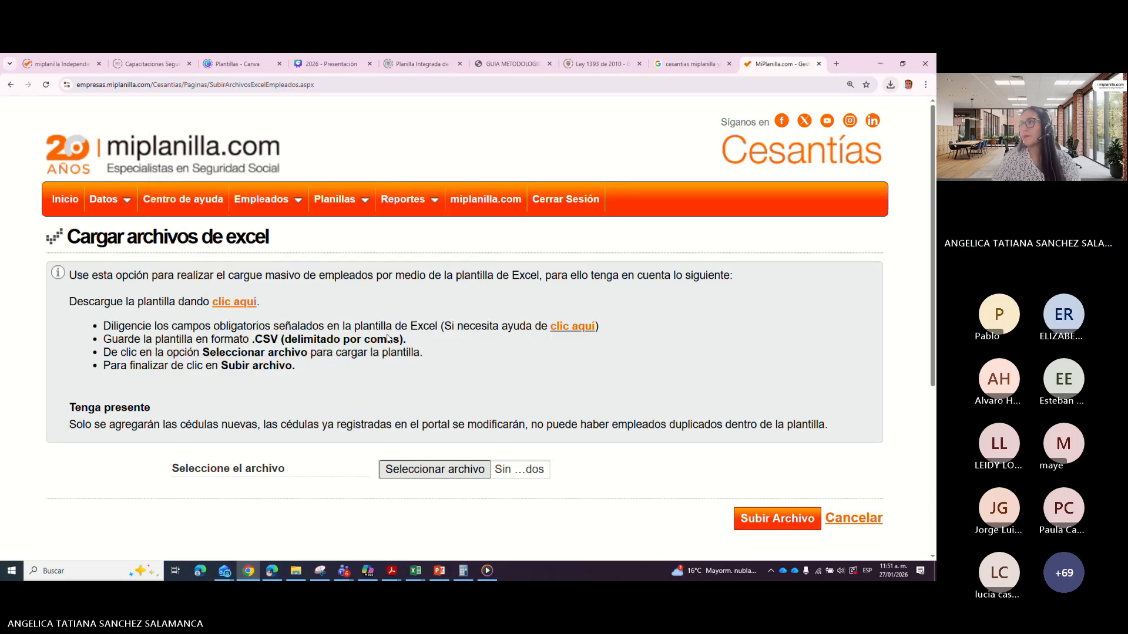
left_click(777, 518)
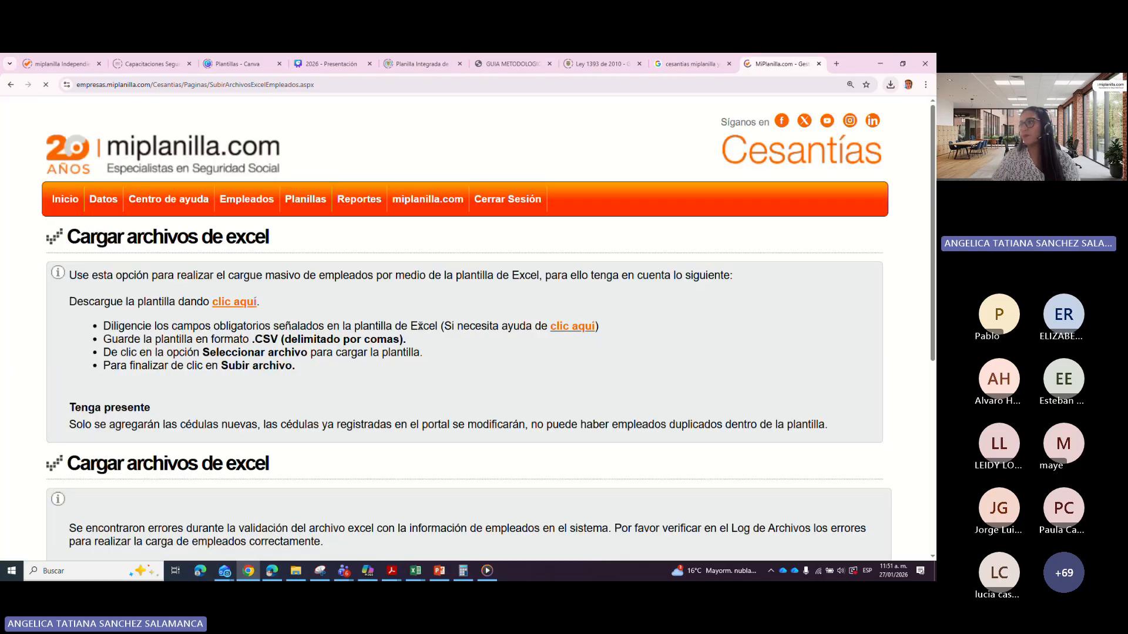
Step: Read the upload validation message and check the latest file's status in the file log
scroll(319, 404, "down", 1)
scroll(320, 404, "down", 1)
left_click_drag(159, 396, 771, 375)
left_click(356, 384)
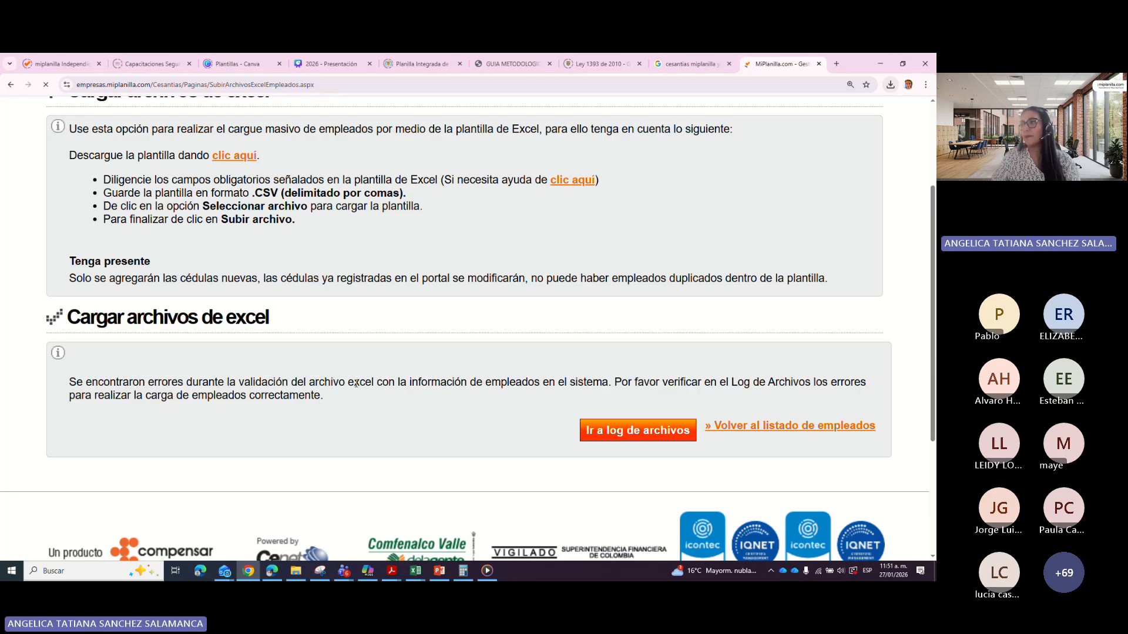
left_click(639, 429)
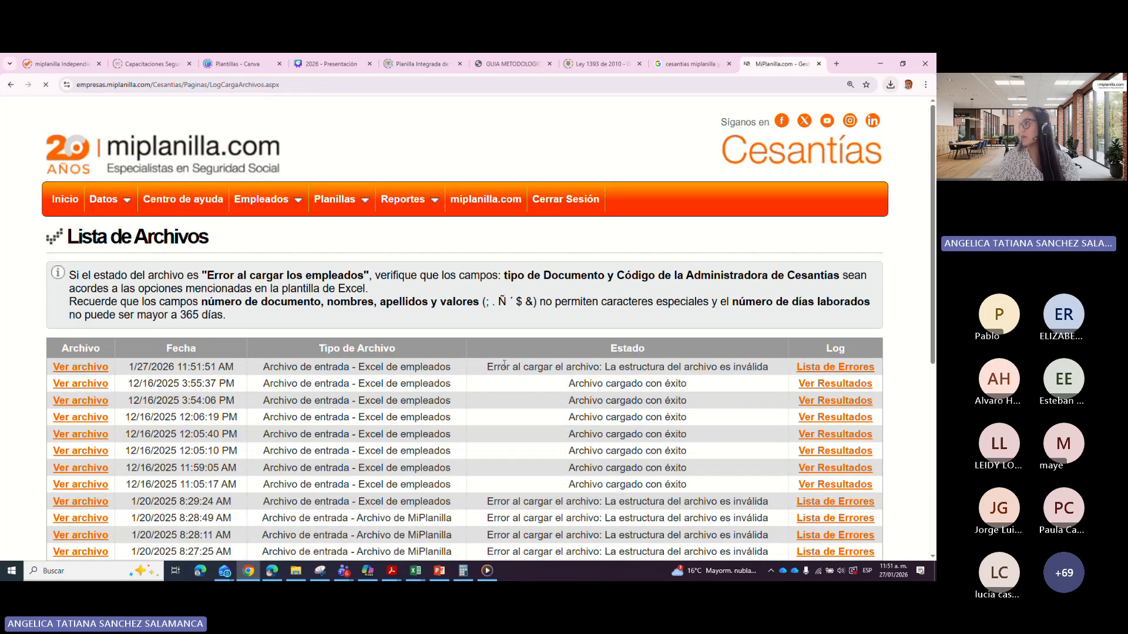
left_click_drag(502, 366, 780, 368)
left_click(780, 368)
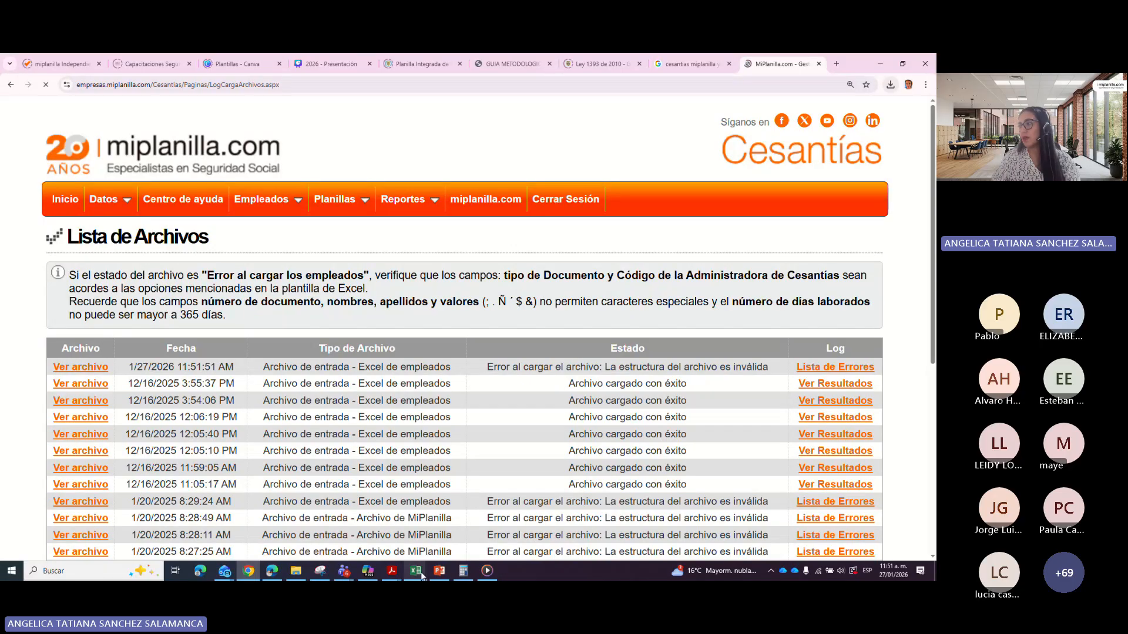
Step: Return to the Excel template and change row 2's first surname to APELLIDO and second surname to APELLI
mouse_move(416, 570)
left_click(678, 525)
left_click(301, 368)
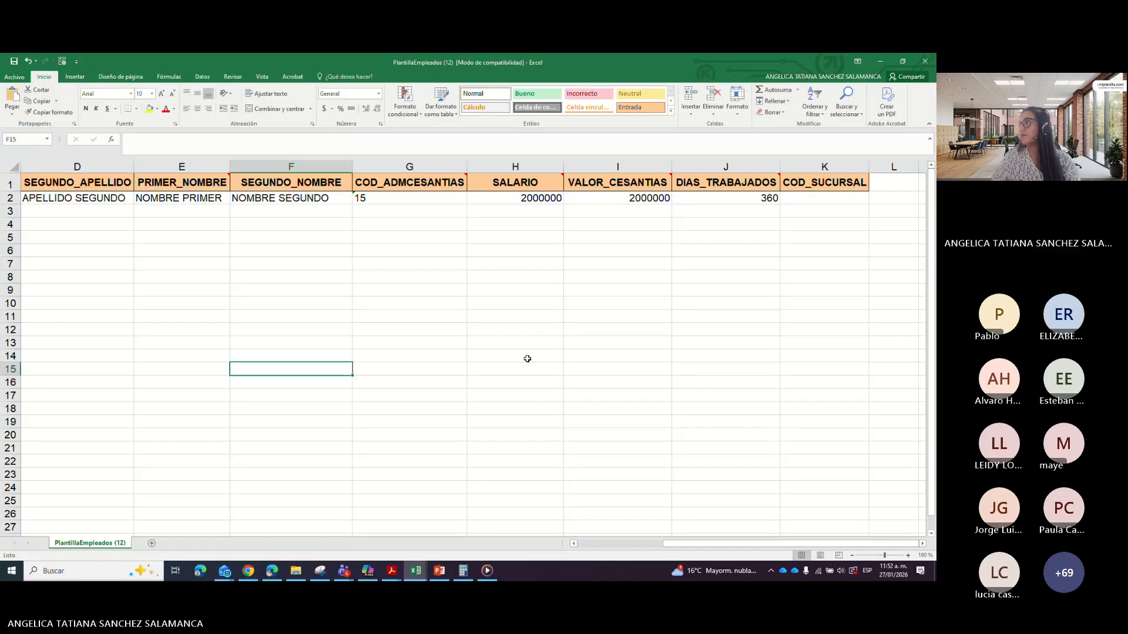
left_click_drag(824, 316, 12, 223)
left_click(174, 336)
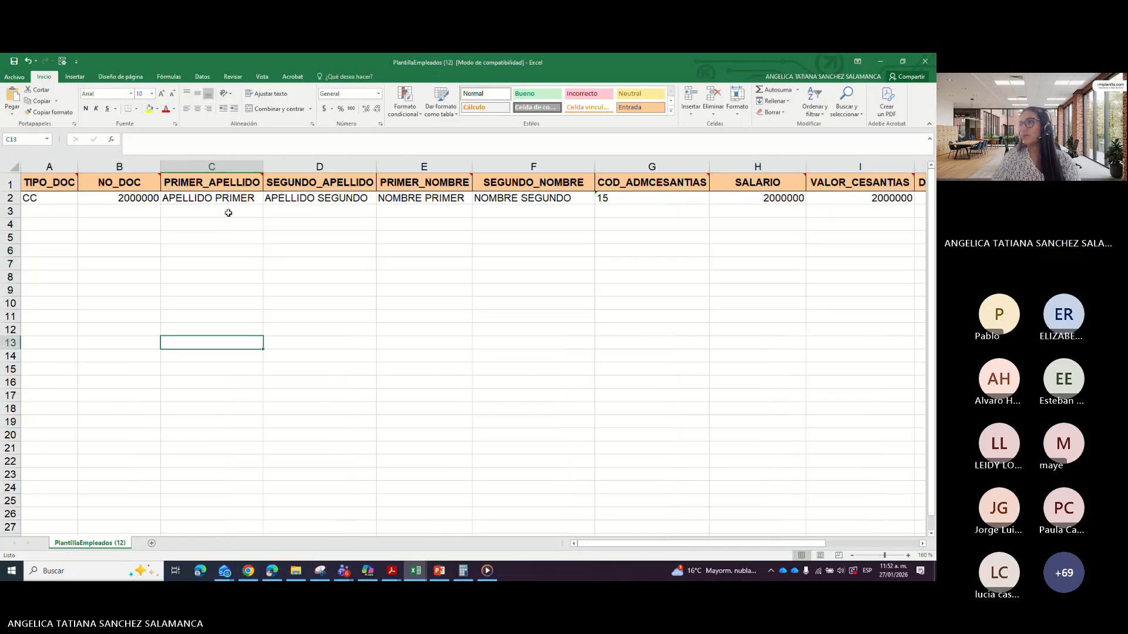
left_click(227, 201)
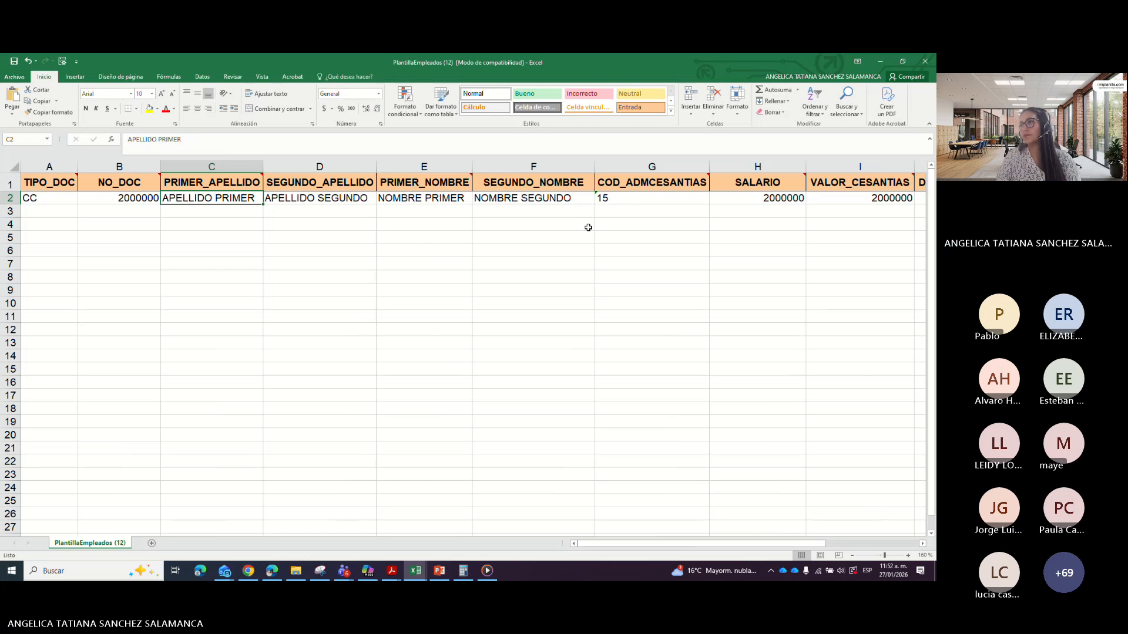
type("APELLIDO")
key("Tab")
type("NOMB")
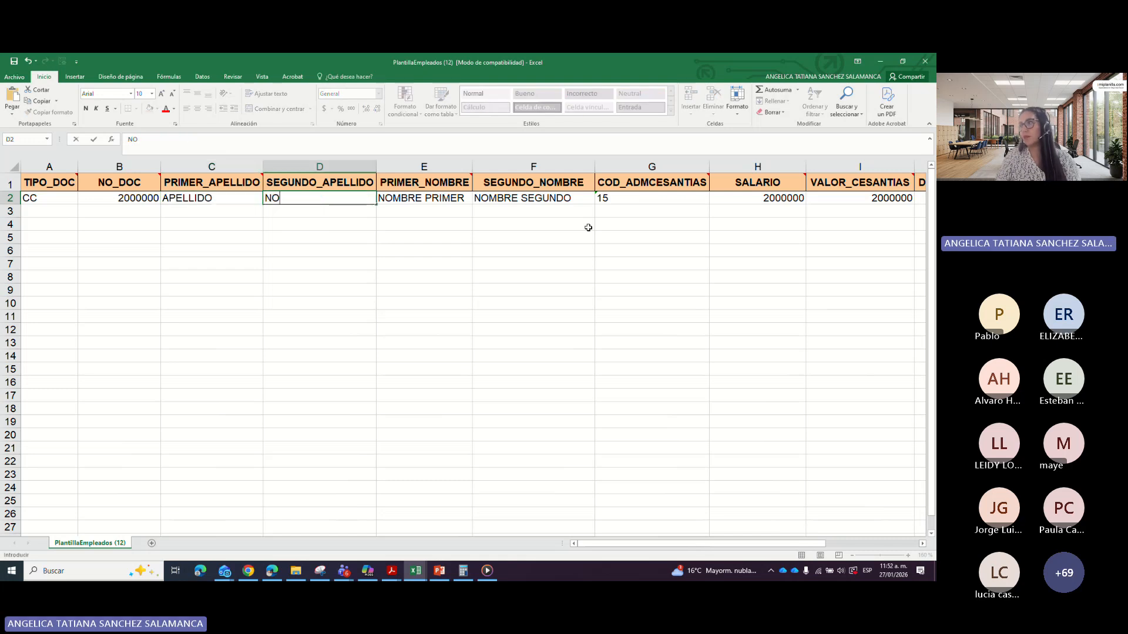
key("BackSpace")
key("BackSpace")
key("BackSpace")
key("BackSpace")
type("APELLI")
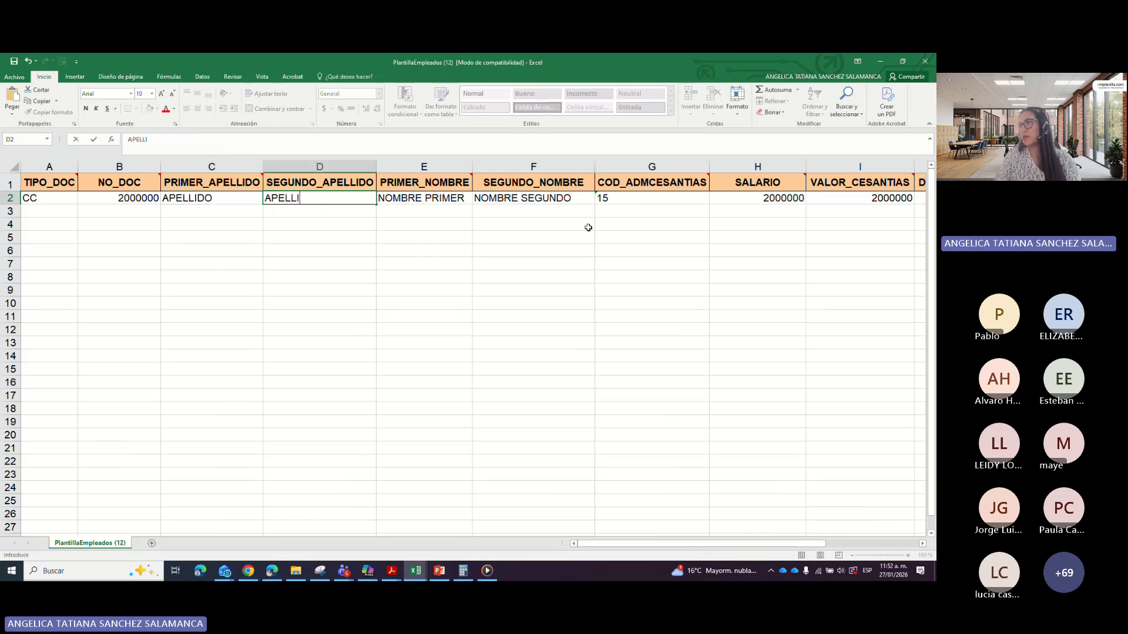
key("Tab")
Step: Set both the first name and the second name in row 2 to NOMBRE
type("O")
key("BackSpace")
type("NOMBRE")
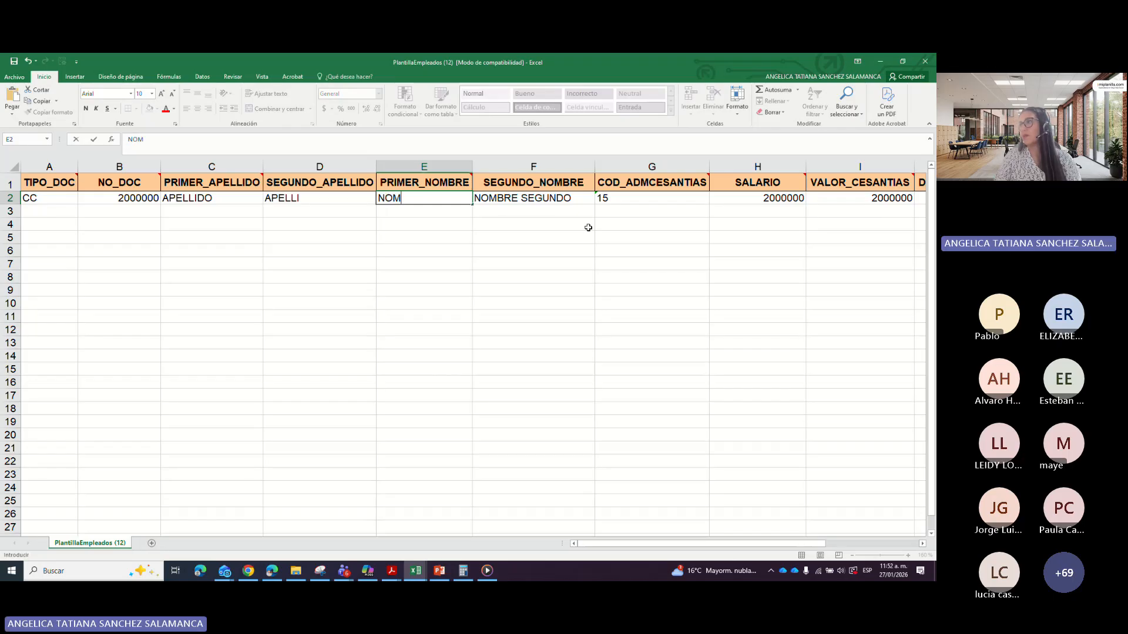
key("Tab")
type("NOMBRE")
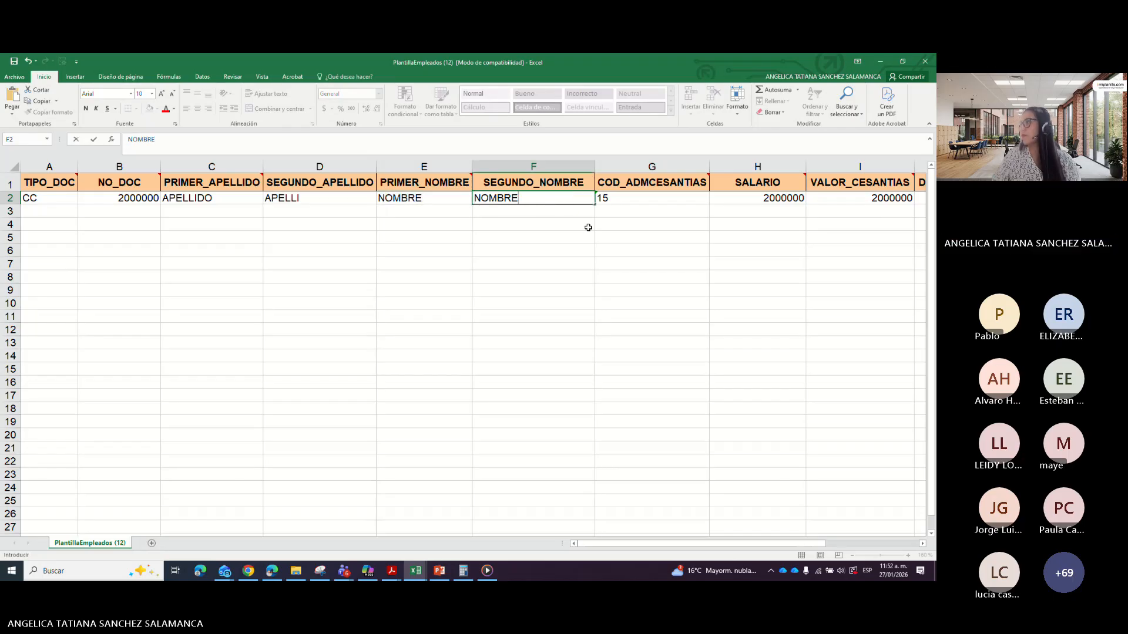
key("Right")
Step: Re-enter the salary in row 2 as 2000000
key("Right")
key("Right")
key("Left")
key("Left")
key("Right")
key("Right")
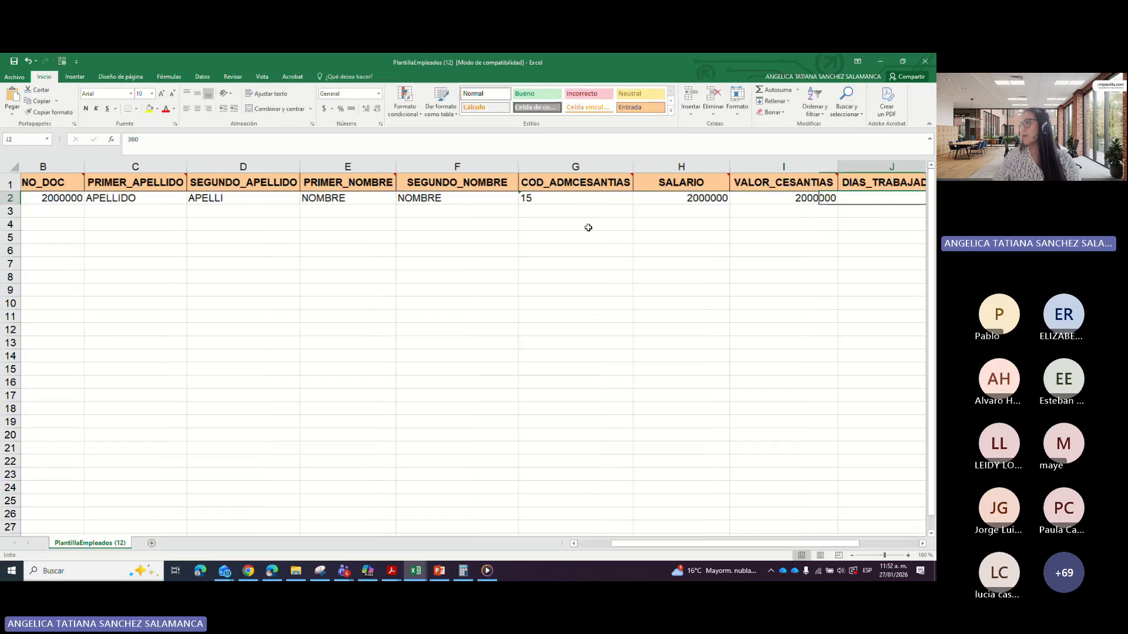
key("Right")
key("Left")
key("Left")
type("2000000")
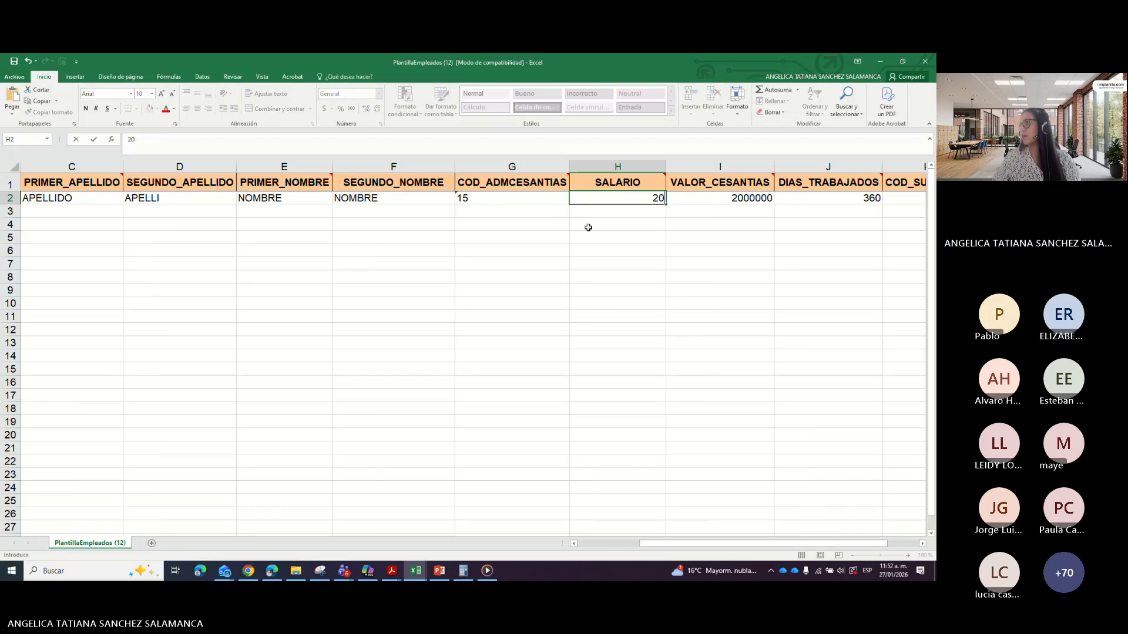
key("Return")
Step: Set the cesantías value in row 2 to 200000
key("Up")
key("Right")
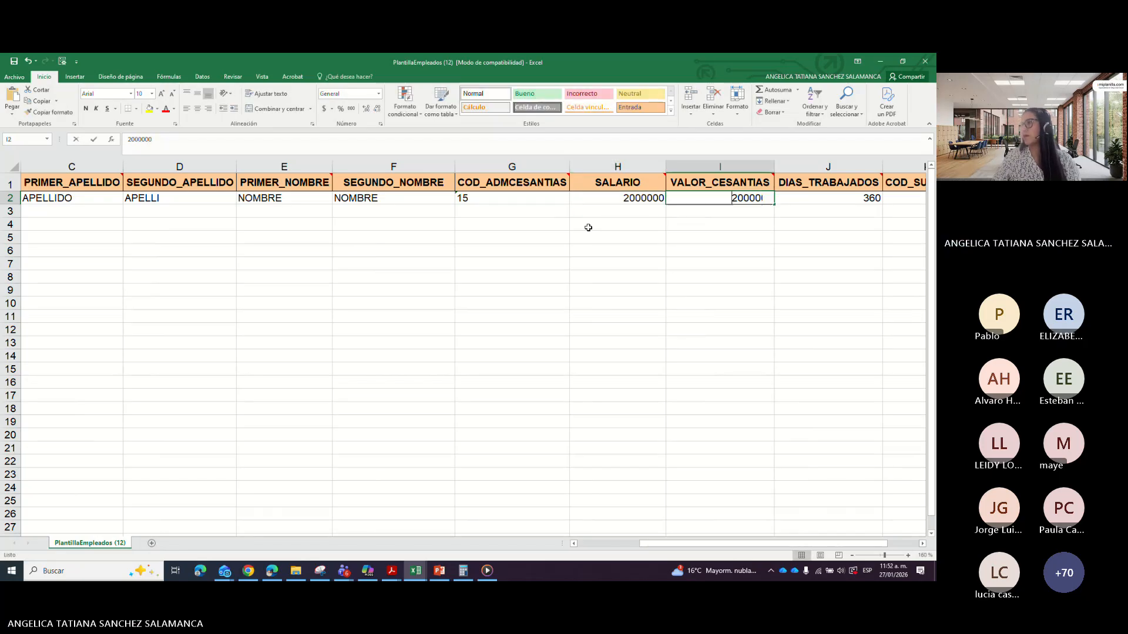
type("200000")
key("Return")
key("Up")
key("Right")
key("Right")
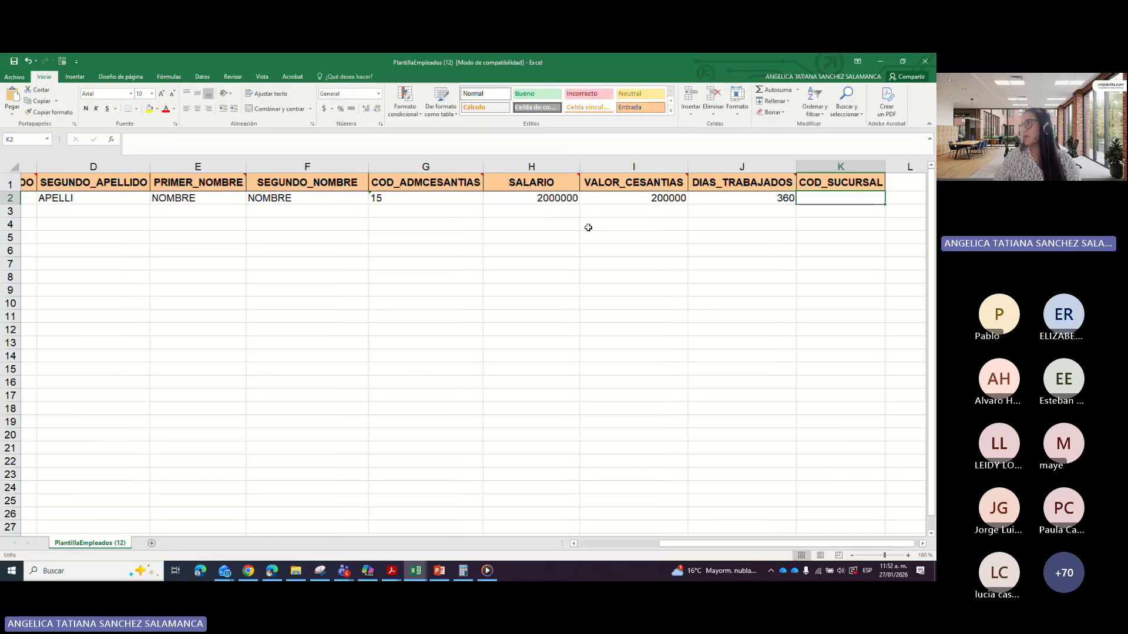
Step: Check row 2 of the template, the empty rows beneath it and the document number cell
key("Left")
key("Left")
key("Left")
key("Left")
key("Left")
key("Left")
key("Left")
key("Left")
key("Left")
key("Left")
key("Down")
key("shift+space")
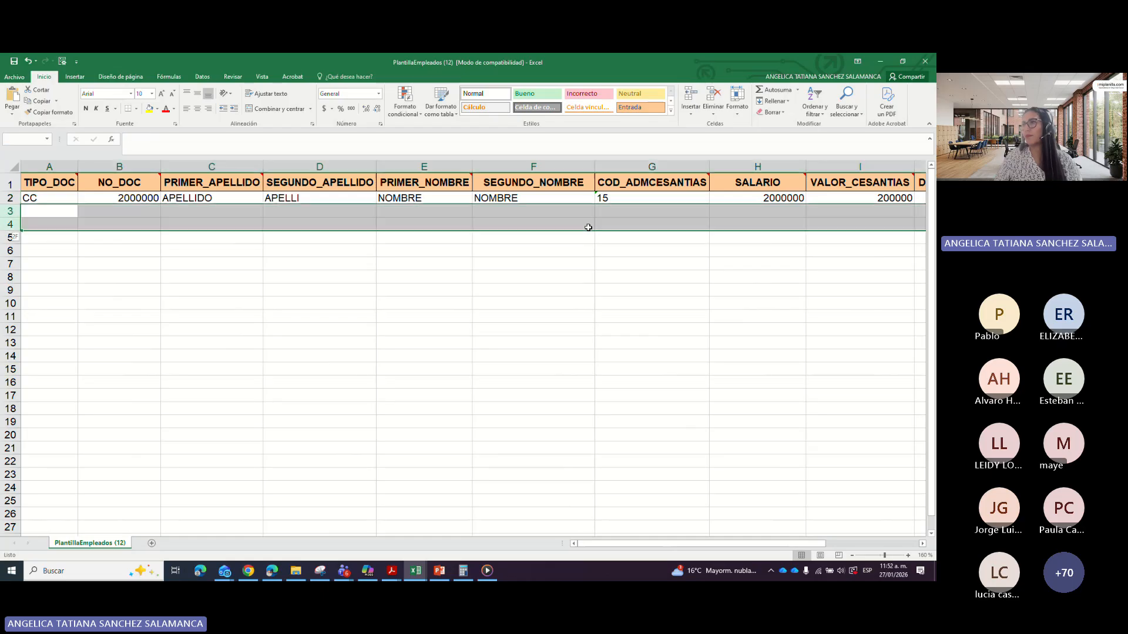
key("ctrl+shift+Down")
key("ctrl+BackSpace")
key("Up")
key("Up")
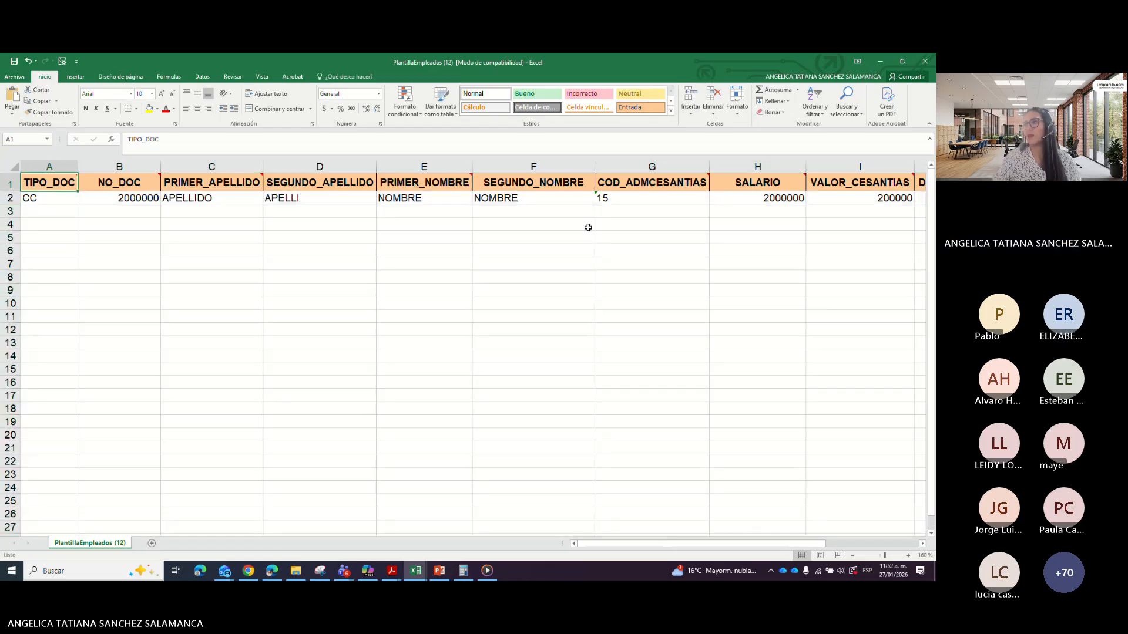
left_click(118, 235)
left_click(127, 201)
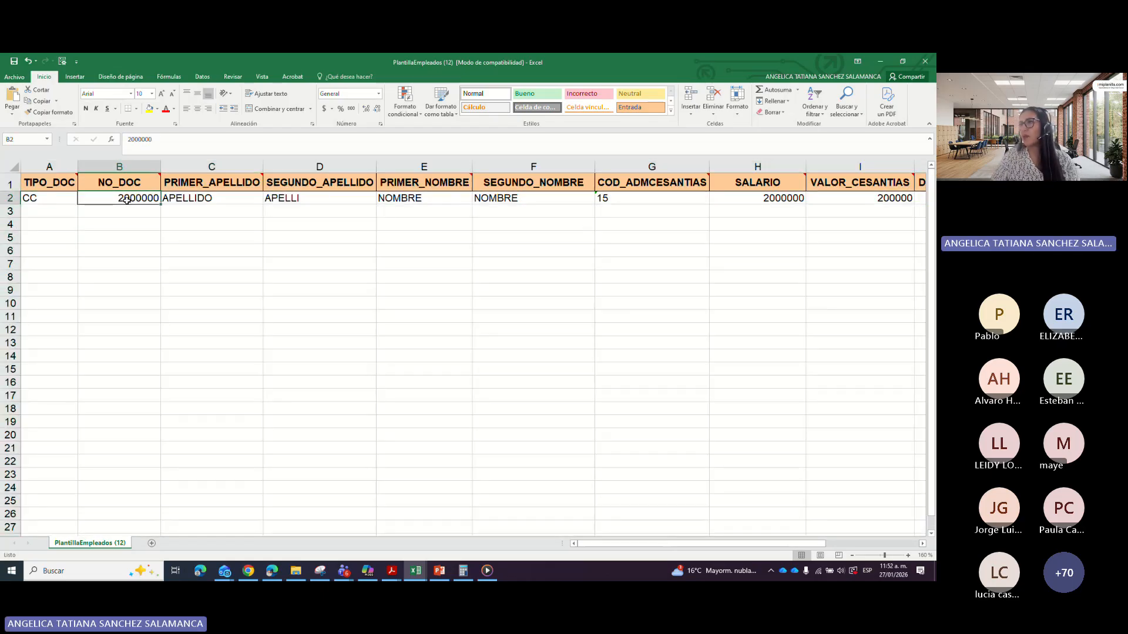
left_click(105, 265)
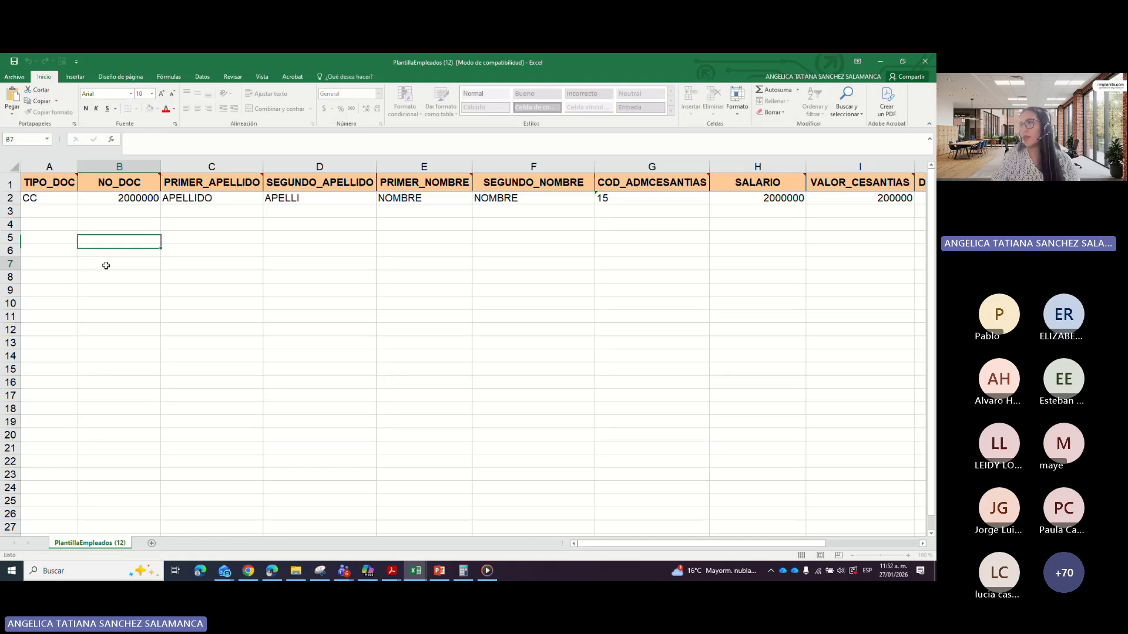
left_click(123, 201)
Step: Save the employee template in the Descargas folder as a comma-delimited CSV named EJEMPLO 2, keeping that format
left_click(14, 76)
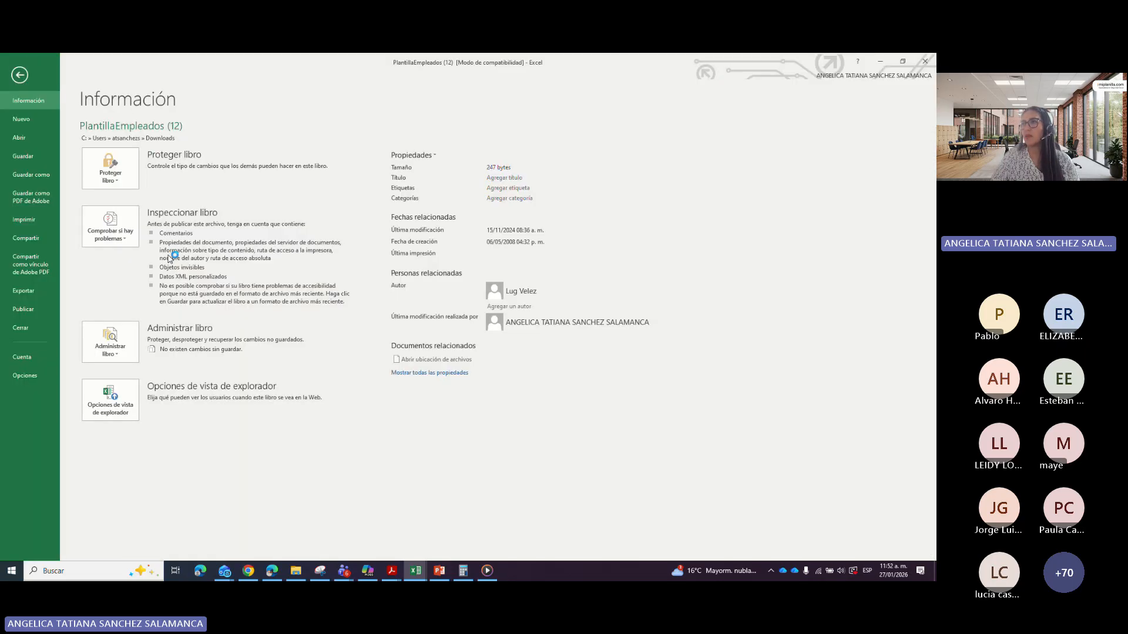
left_click(42, 176)
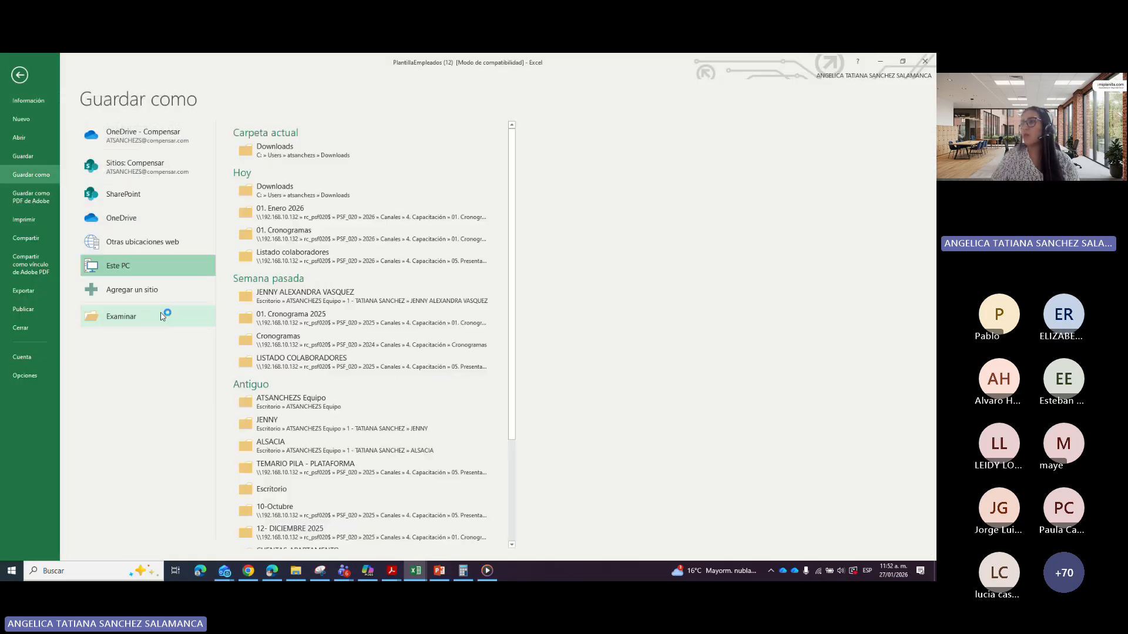
left_click(152, 318)
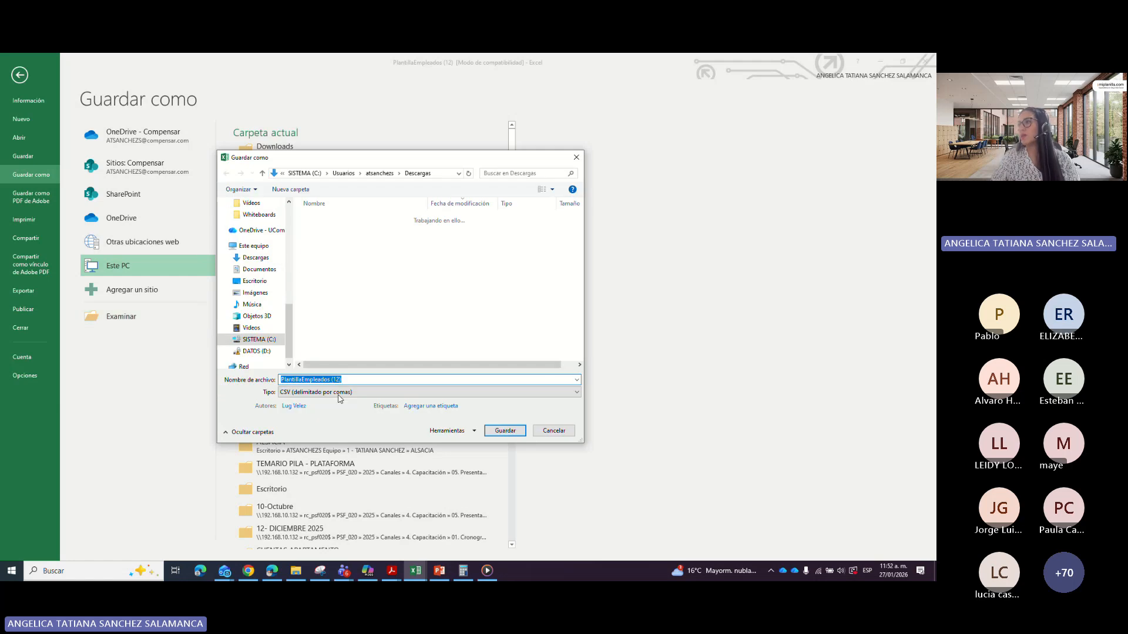
left_click(334, 393)
left_click(343, 287)
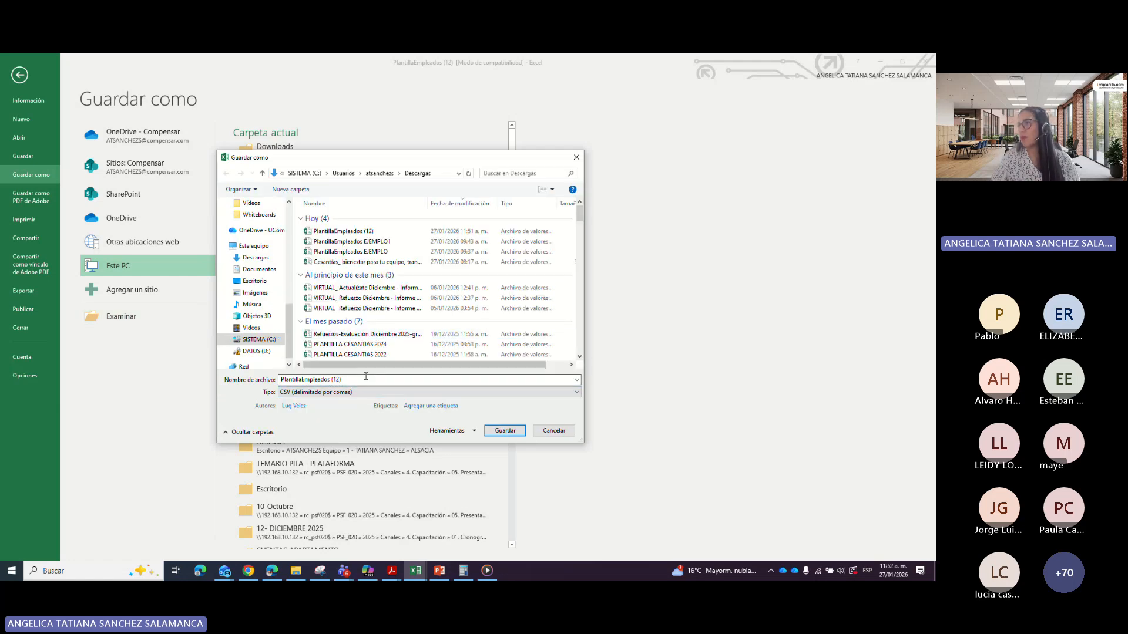
left_click(367, 379)
type("EJEMPLO")
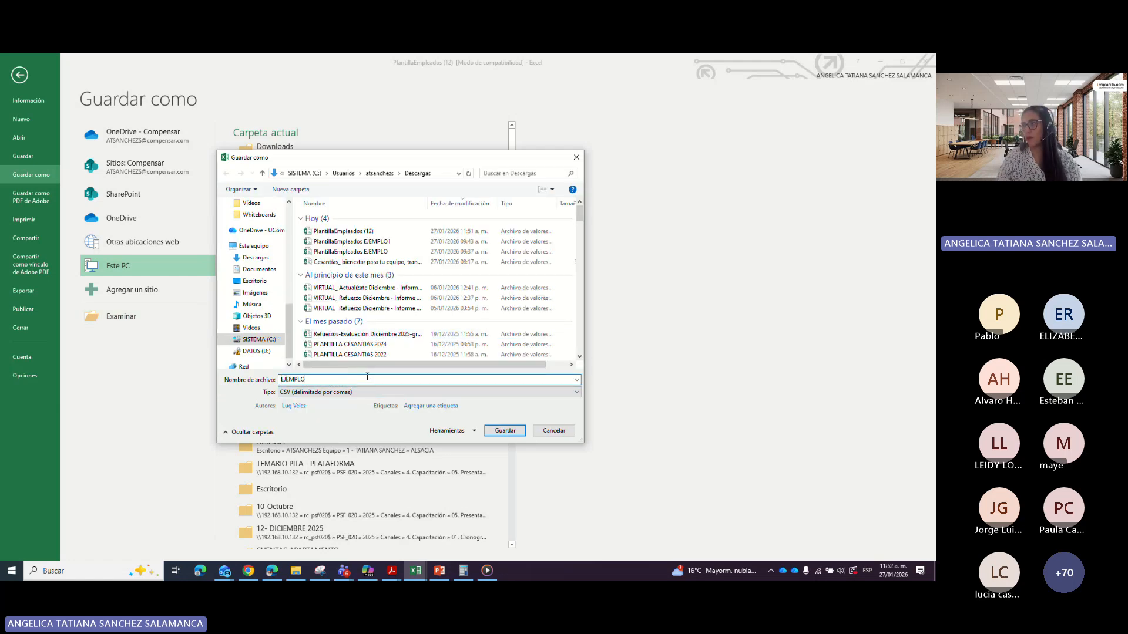
type(" 2")
key("Return")
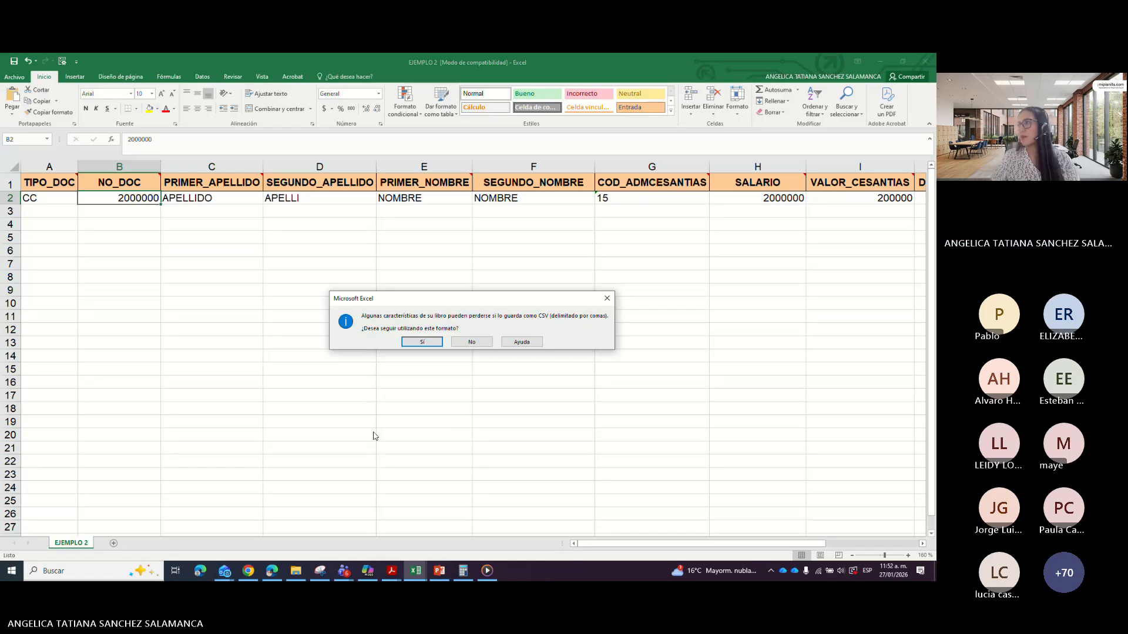
left_click(434, 344)
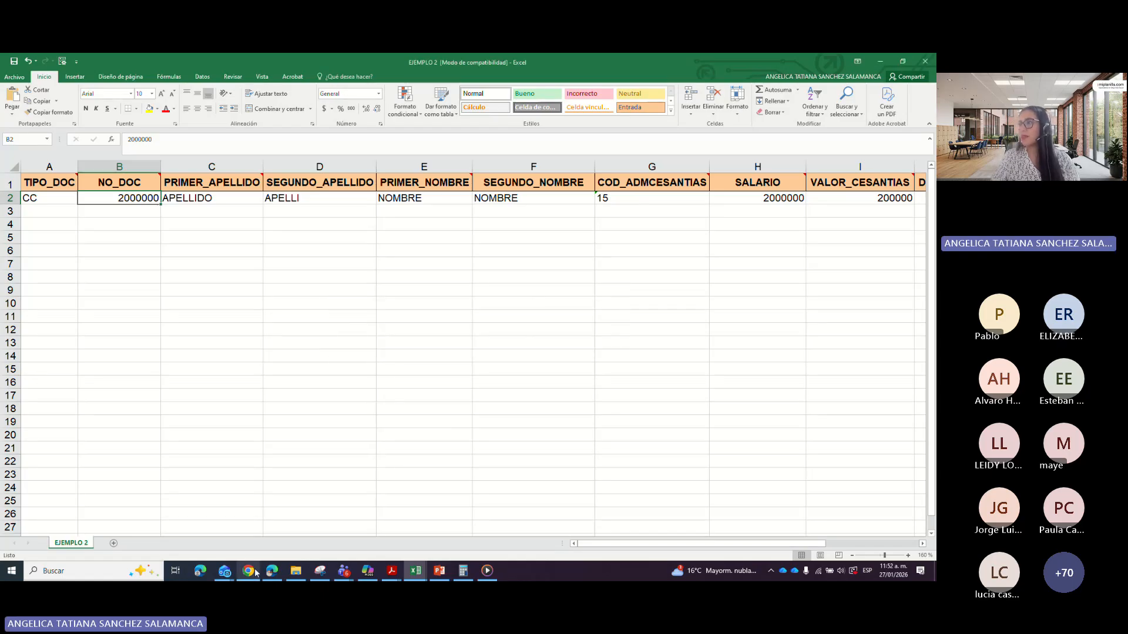
Step: Switch to miplanilla.com Cesantías in the browser and upload the EJEMPLO 2 file through the Excel employee upload
left_click(255, 573)
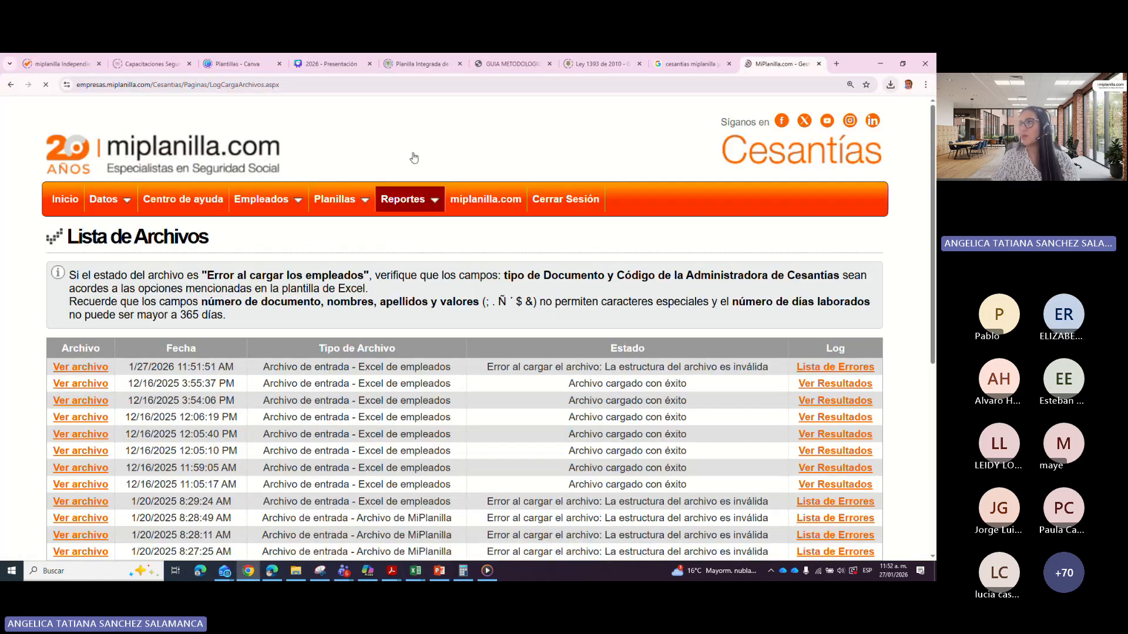
left_click(295, 200)
left_click(278, 221)
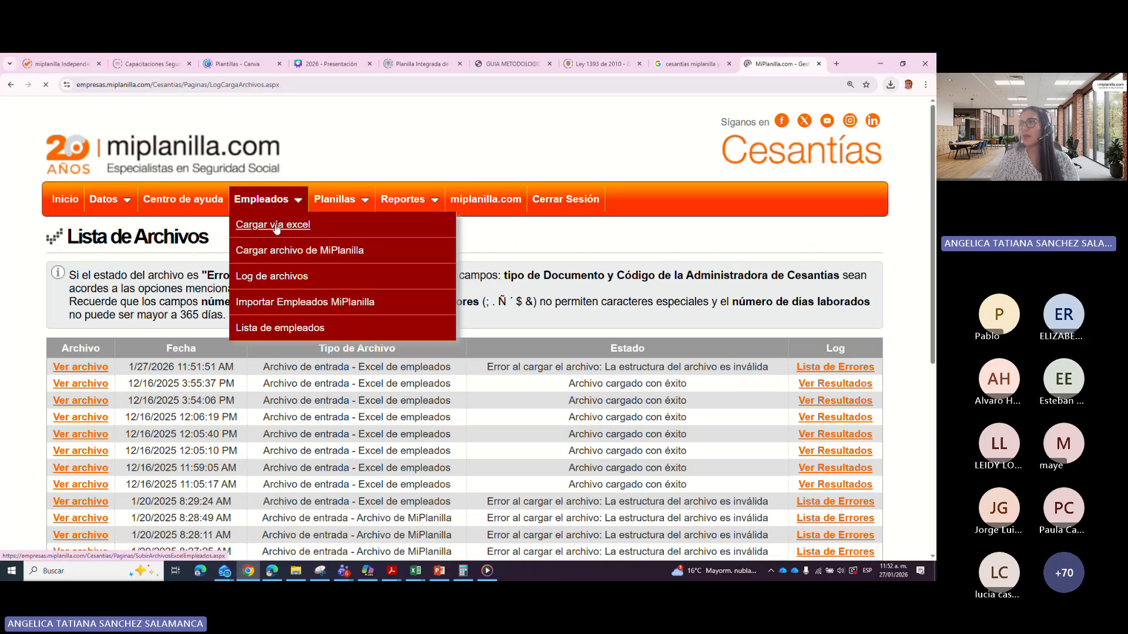
left_click(413, 468)
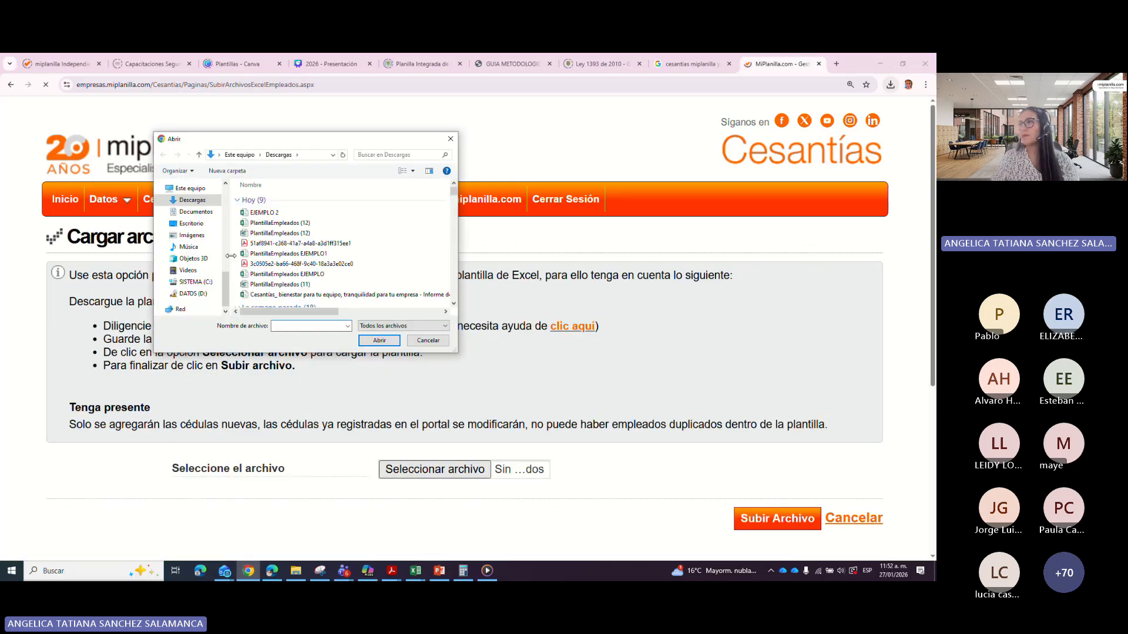
double_click(264, 212)
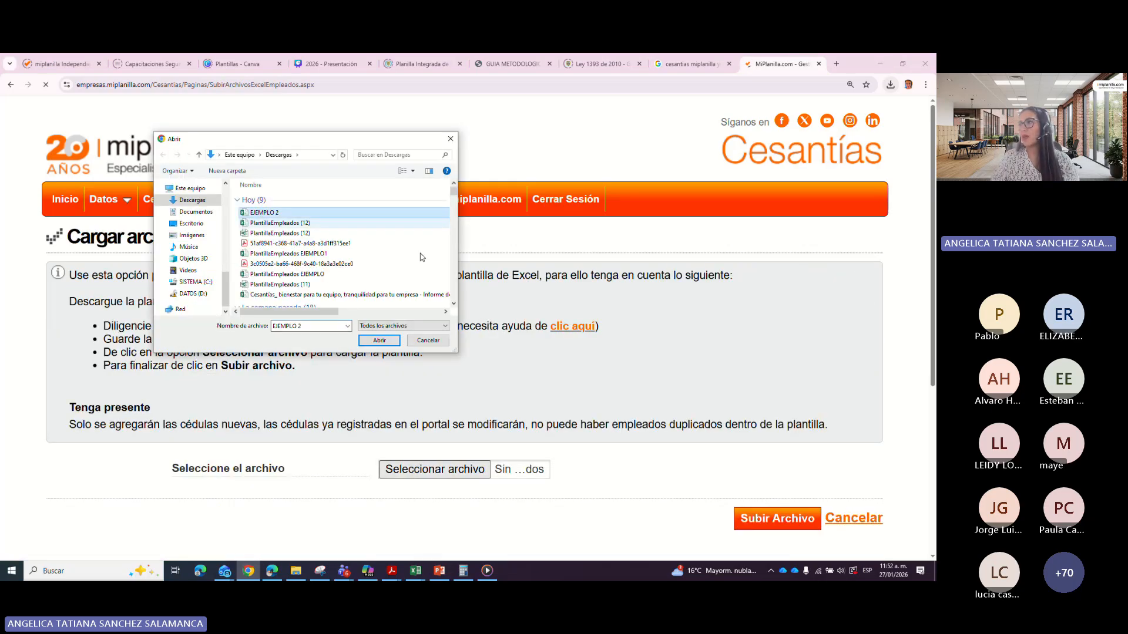
left_click(784, 518)
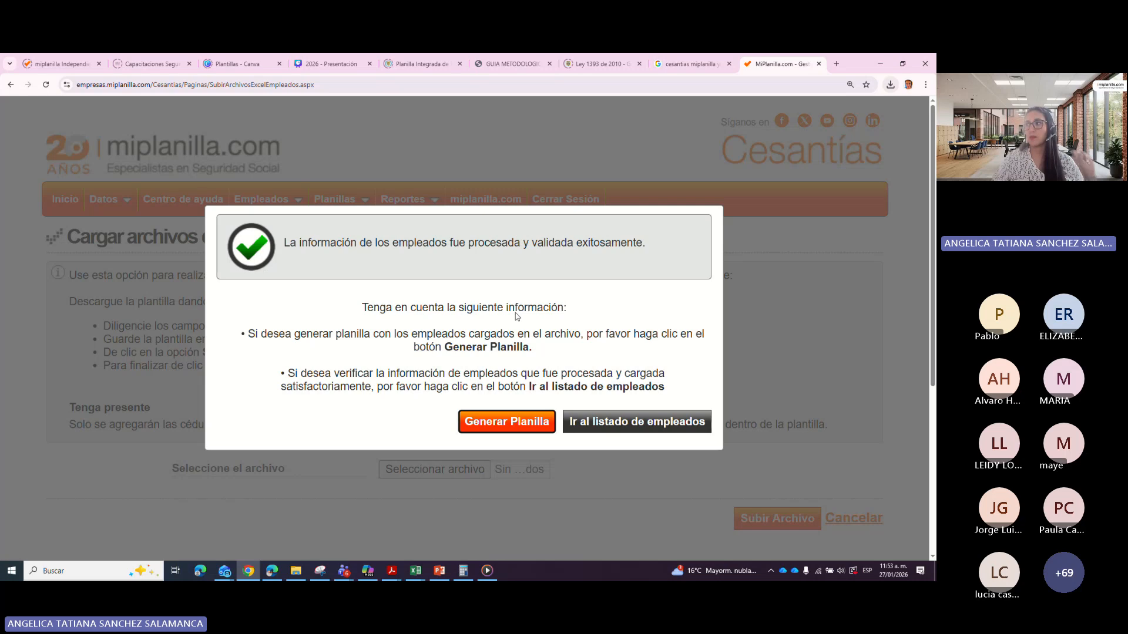
Step: Review the two options offered after the upload, choose to generate the planilla, and continue past the payment-method notice
left_click_drag(273, 334, 508, 347)
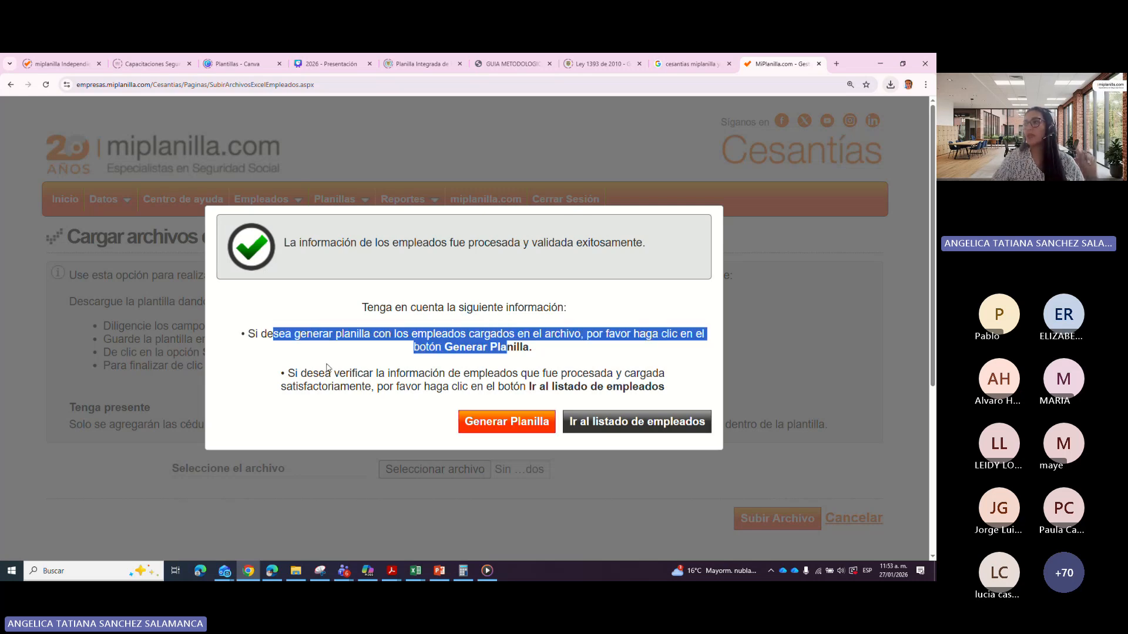
left_click_drag(312, 375, 466, 360)
left_click(466, 360)
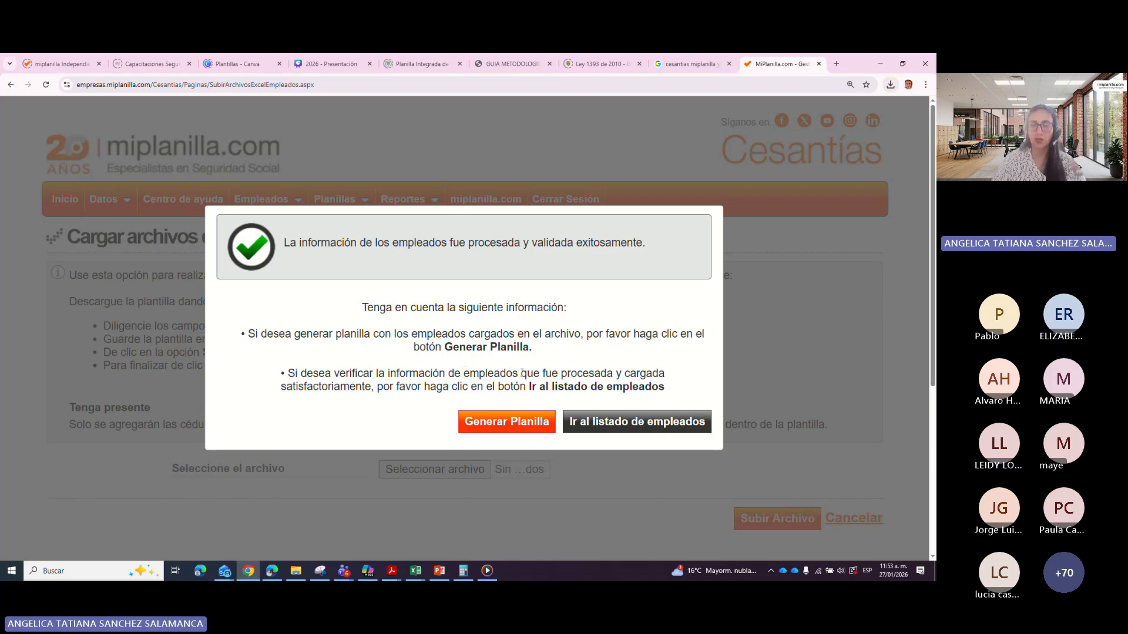
left_click(474, 431)
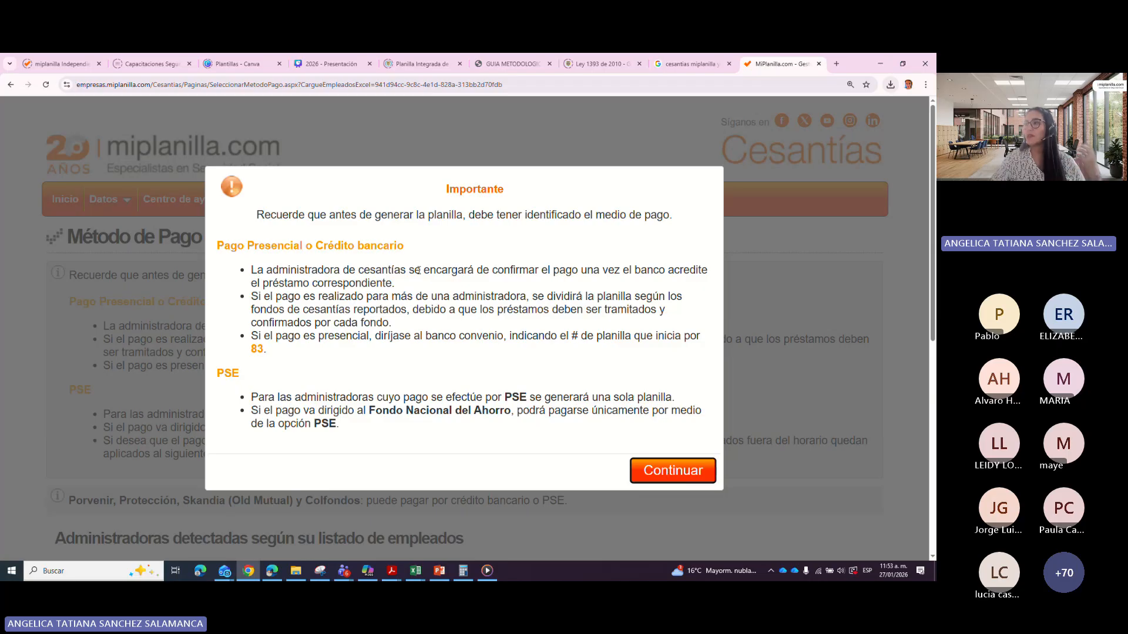
double_click(250, 245)
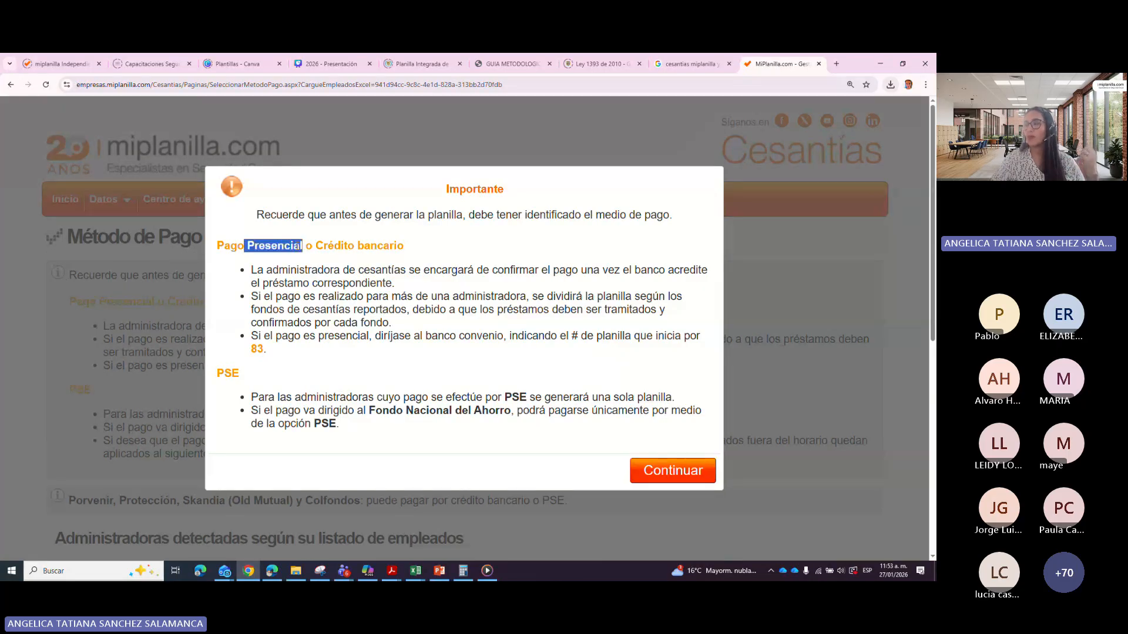
left_click_drag(216, 373, 234, 373)
left_click(696, 476)
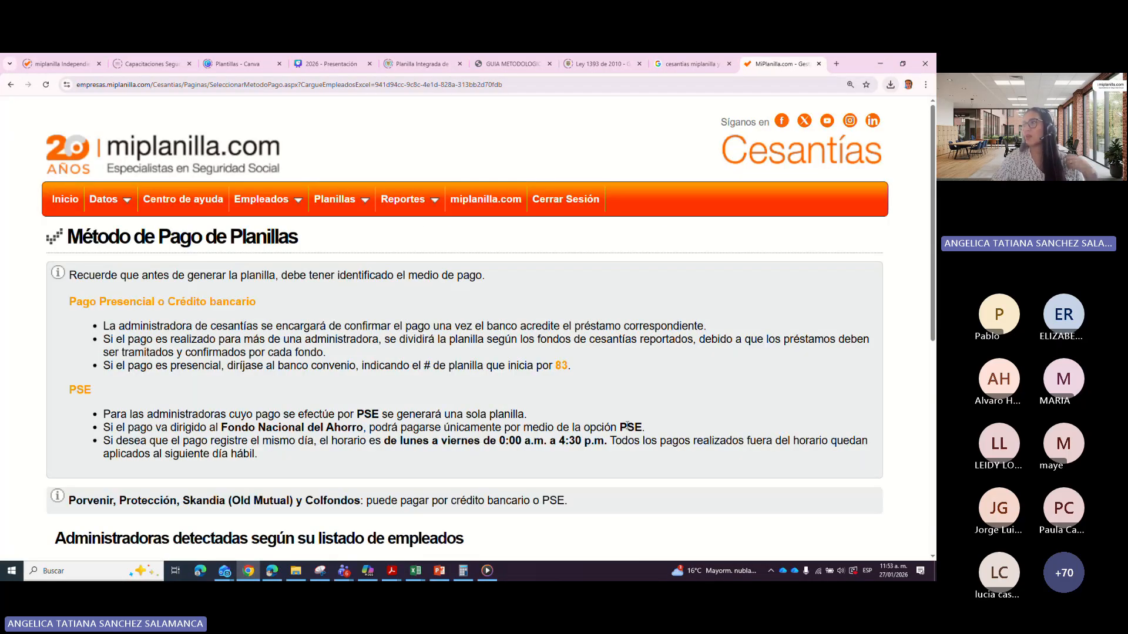
Step: Select PSE as the payment method for Fondo Nacional de Ahorro and review its code, employee count and total
scroll(631, 293, "down", 7)
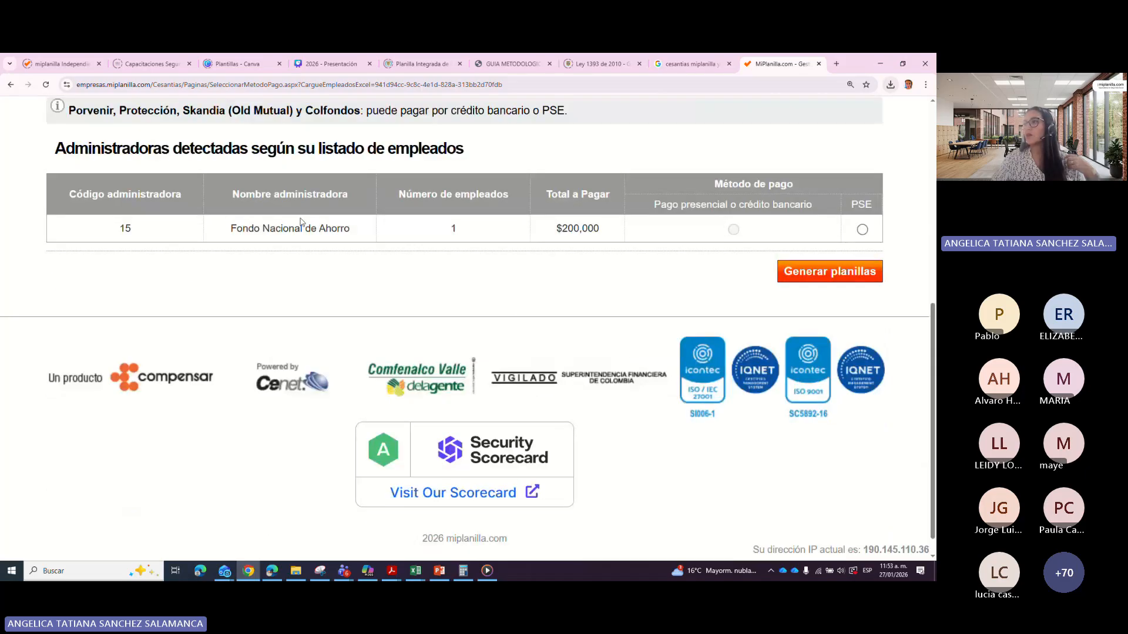
left_click_drag(115, 230, 579, 229)
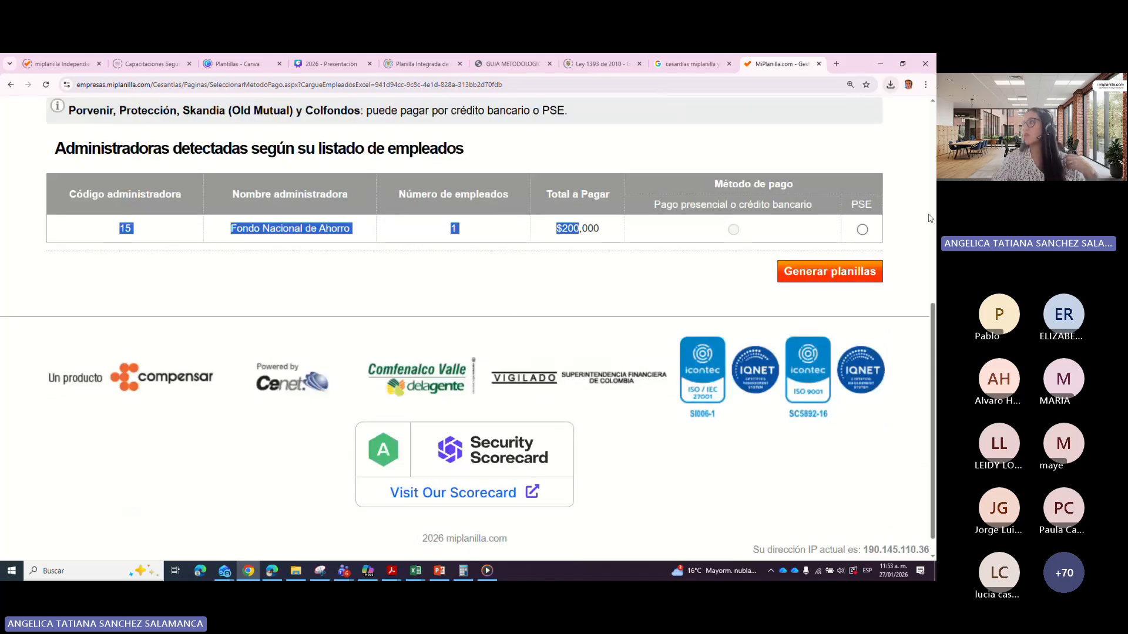
left_click(862, 229)
left_click(566, 255)
left_click_drag(550, 226, 646, 233)
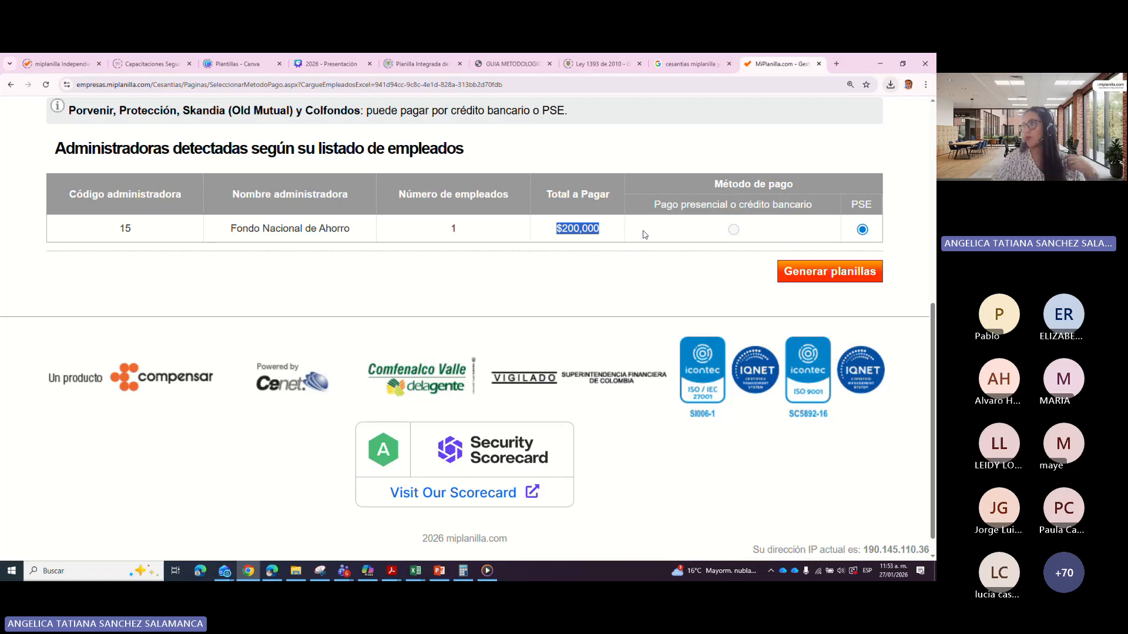
left_click_drag(104, 214, 543, 228)
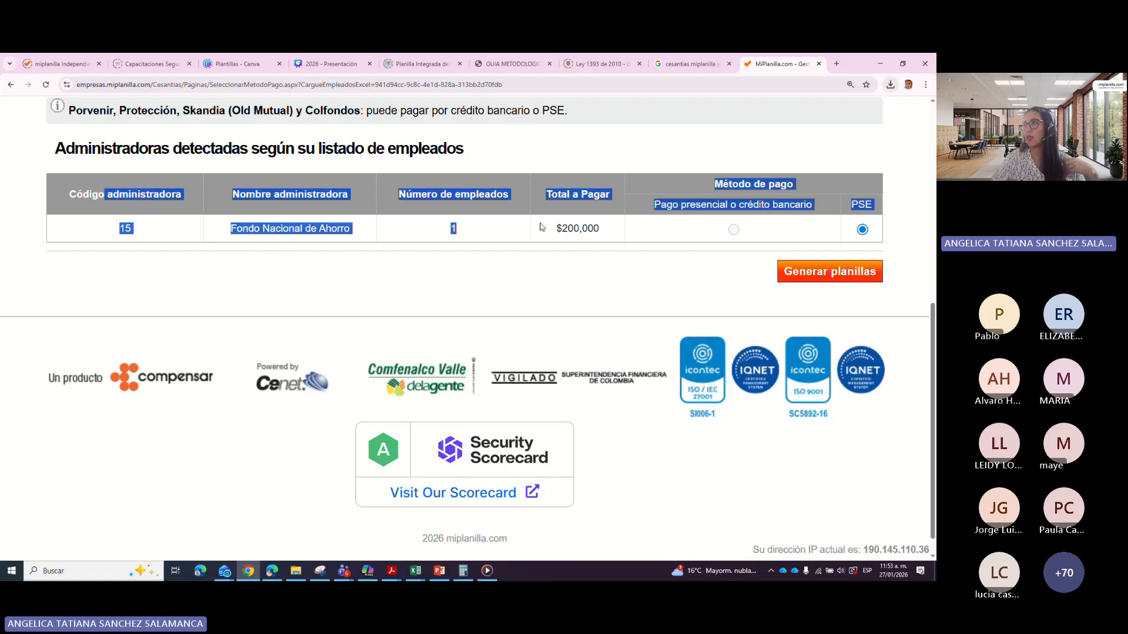
Step: Switch to the EJEMPLO 2 workbook in Excel and copy the employee record in row 2 into the rows beneath it
scroll(479, 396, "up", 3)
left_click(415, 571)
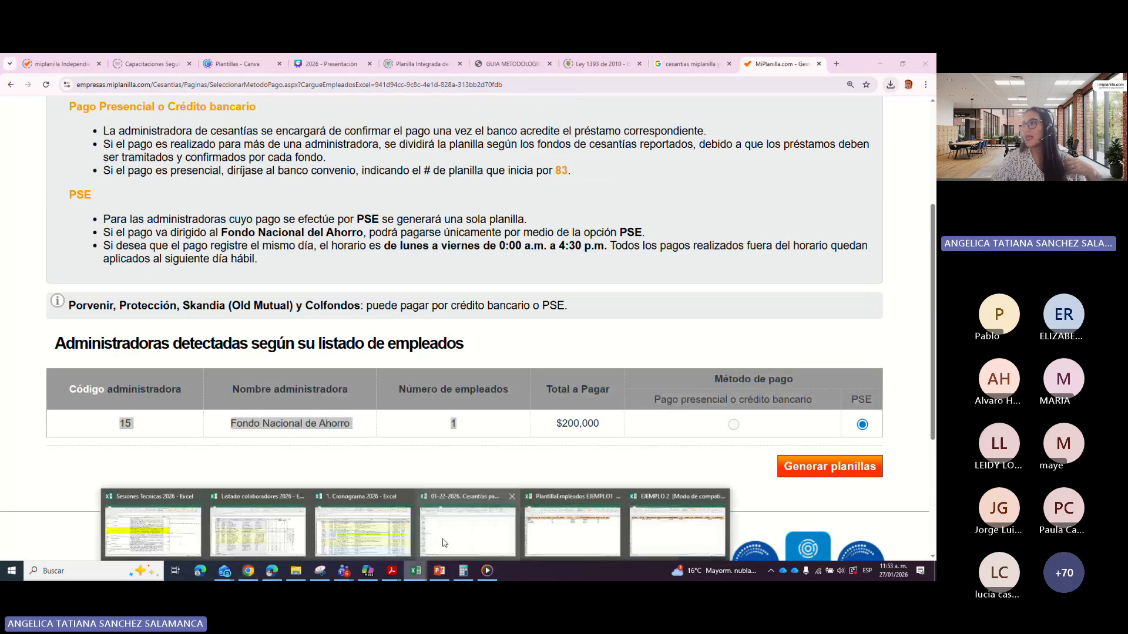
left_click(687, 524)
left_click(58, 246)
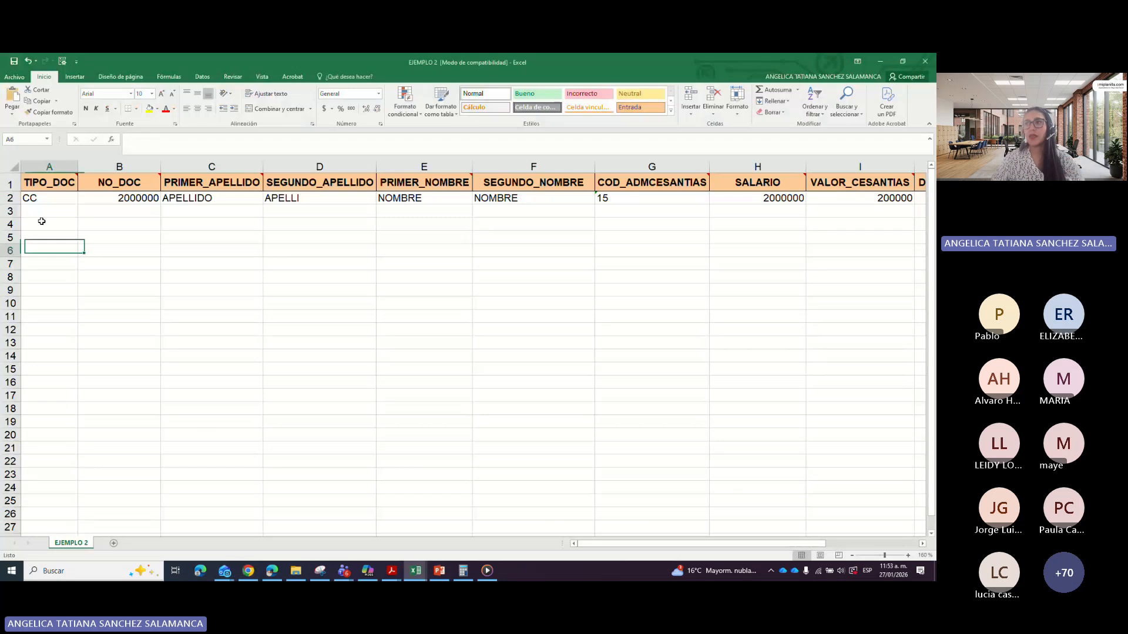
left_click(10, 198)
key("ctrl+c")
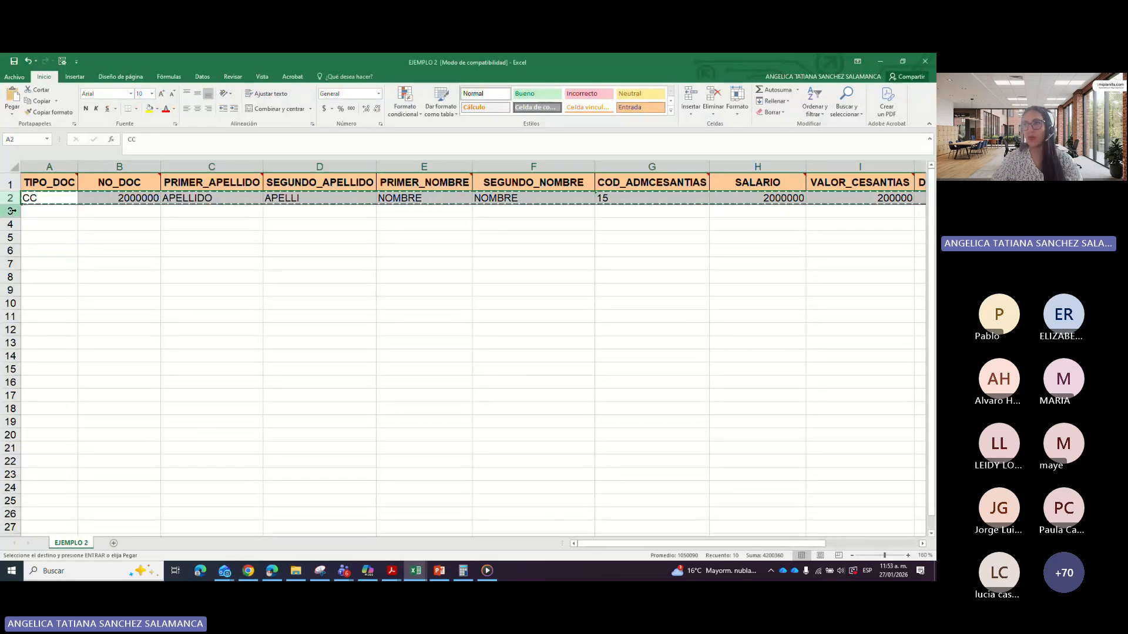
left_click_drag(10, 211, 32, 465)
key("ctrl+v")
key("ctrl+minus")
key("ctrl+v")
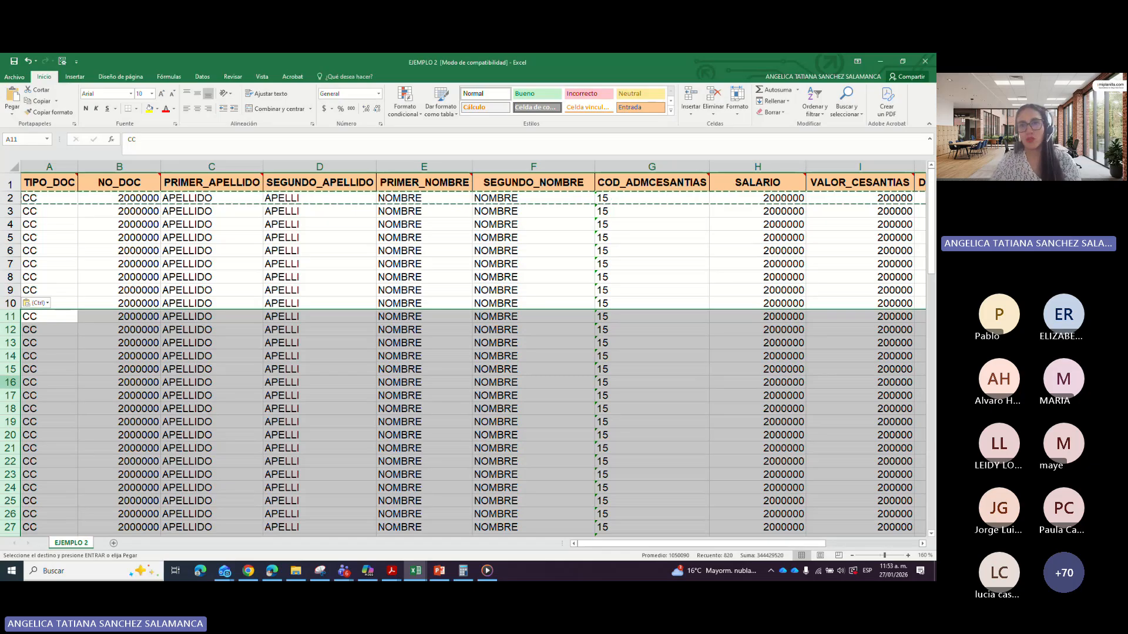
Step: Switch to the PowerPoint presentation and start the slide show from the PREGUNTAS slide
key("alt+Tab")
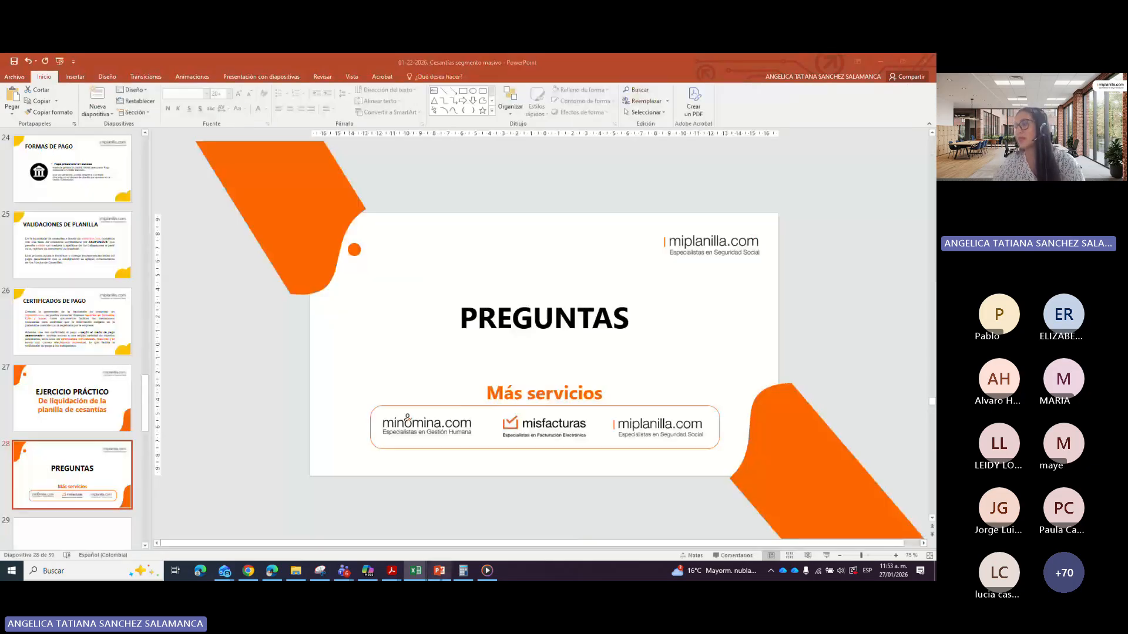
left_click(826, 555)
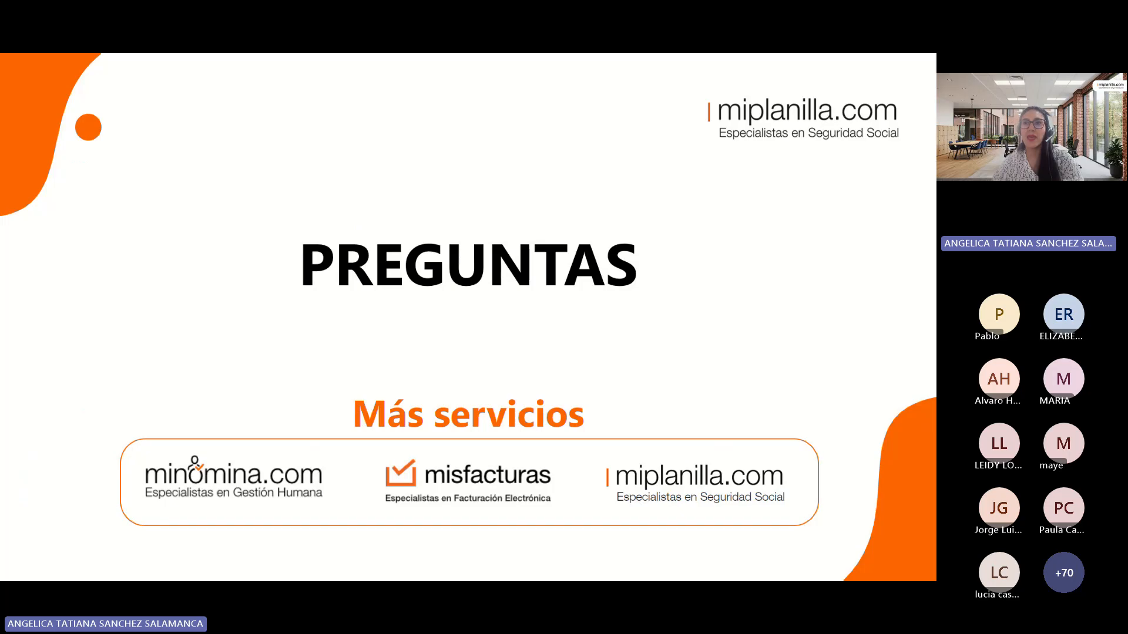